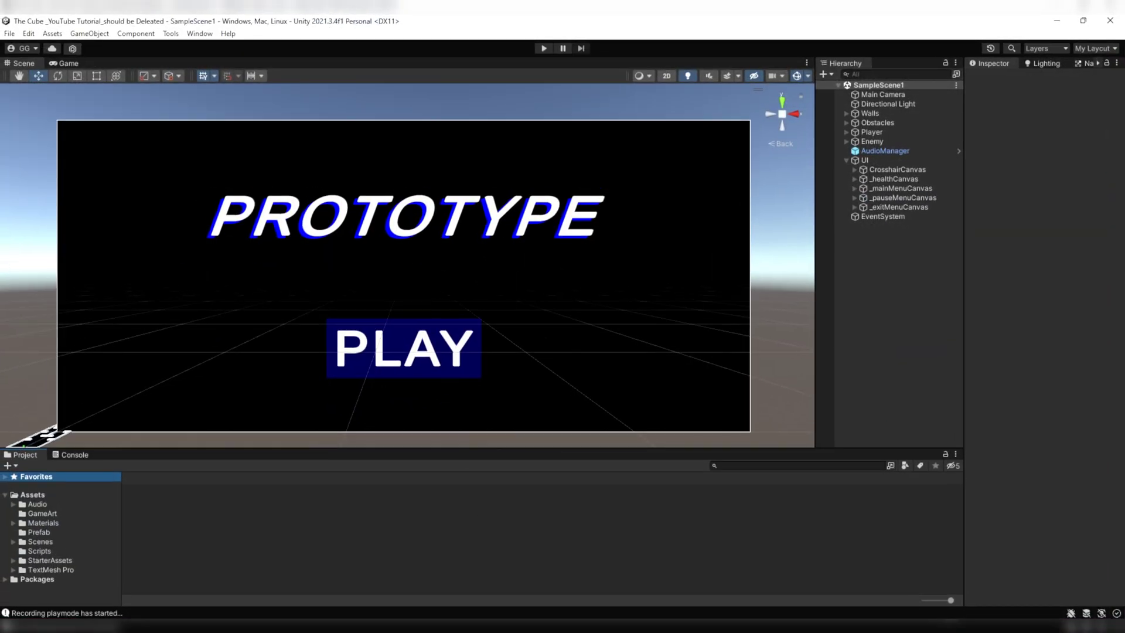
# - Add a new Canvas under UI named _win_&_GameOverCanvas
pyautogui.click(846, 160)
pyautogui.rightClick(866, 160)
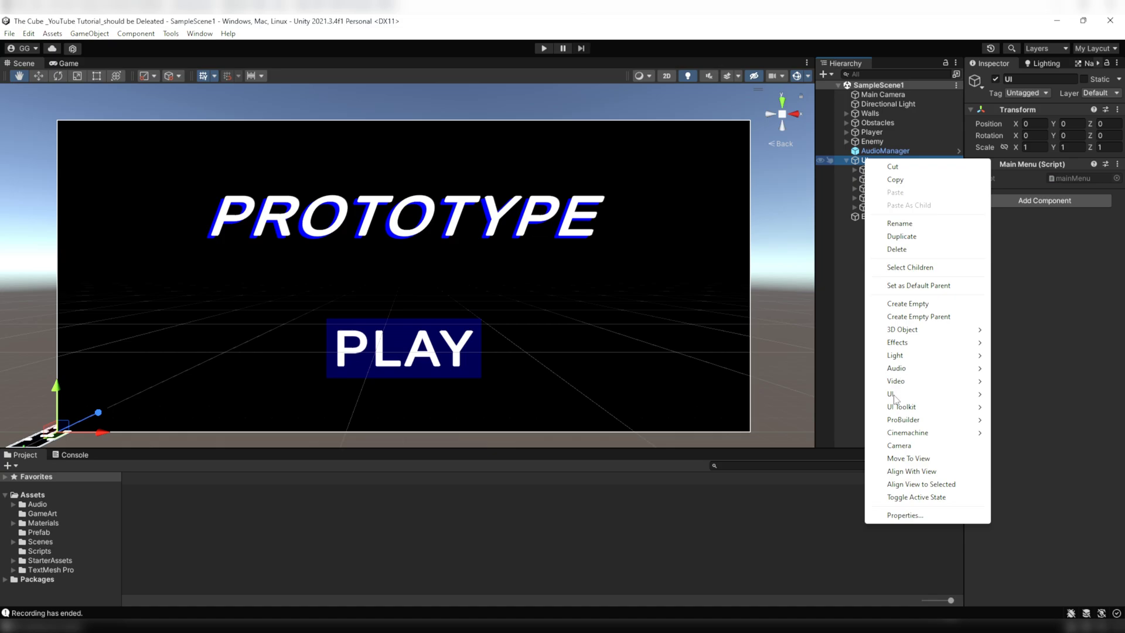
pyautogui.moveTo(901, 398)
pyautogui.click(1021, 546)
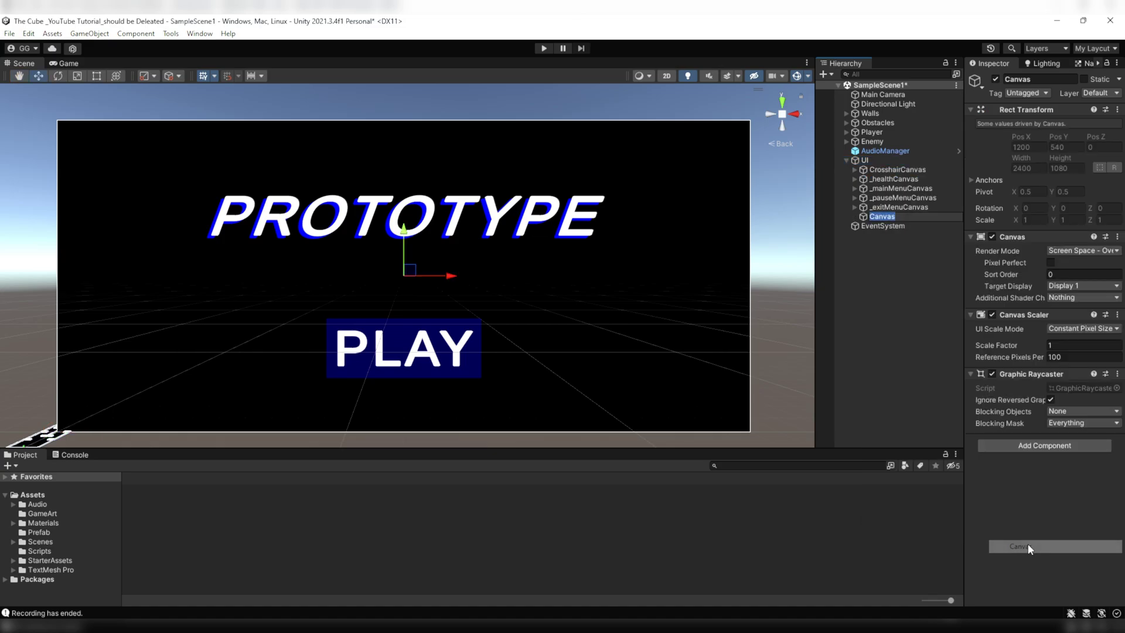
pyautogui.write('_win_&_GameOver')
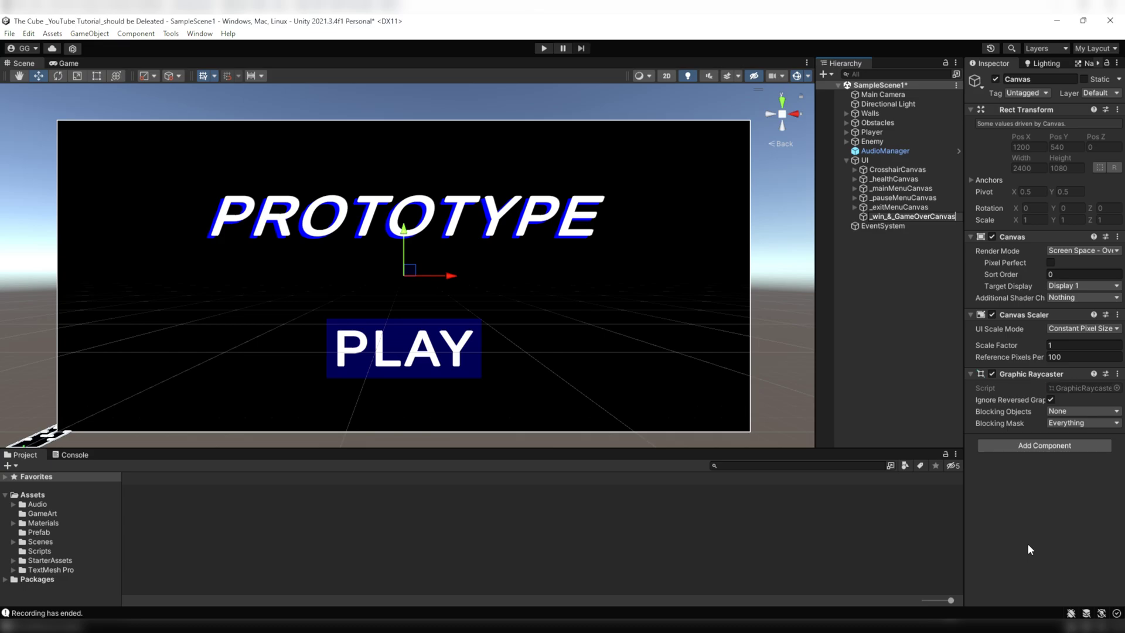
pyautogui.press('Return')
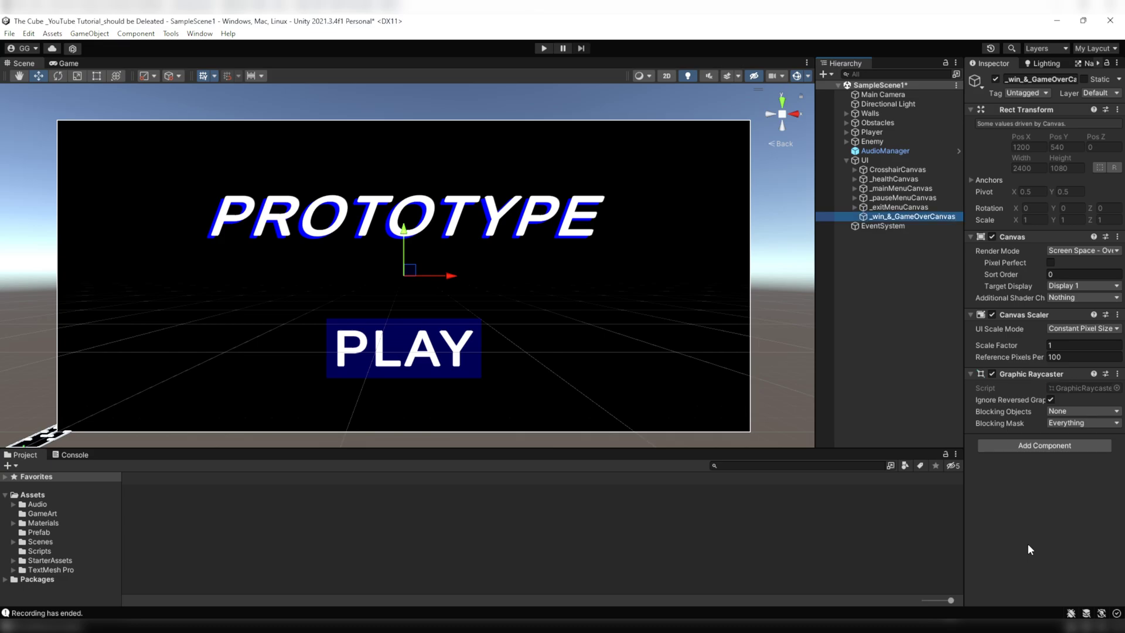
# - Set the canvas to Scale With Screen Size at 2400×1080, matching fully on height
pyautogui.click(1064, 330)
pyautogui.click(1055, 354)
pyautogui.click(1019, 357)
pyautogui.write('2400')
pyautogui.click(1090, 355)
pyautogui.write('1080')
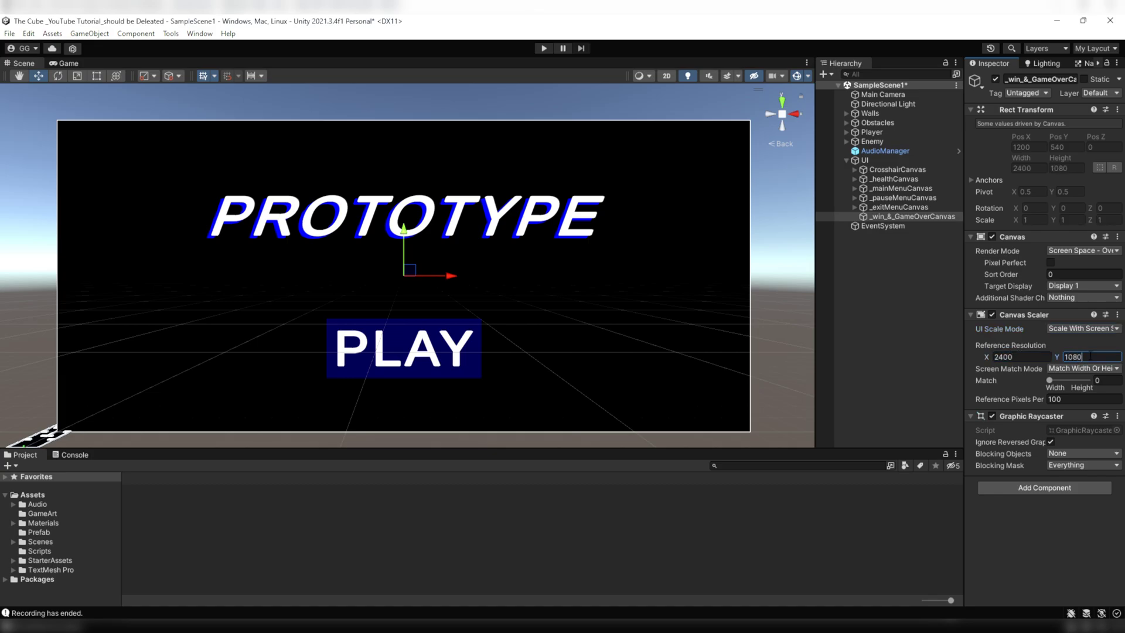
pyautogui.moveTo(1051, 381); pyautogui.dragTo(1089, 381)
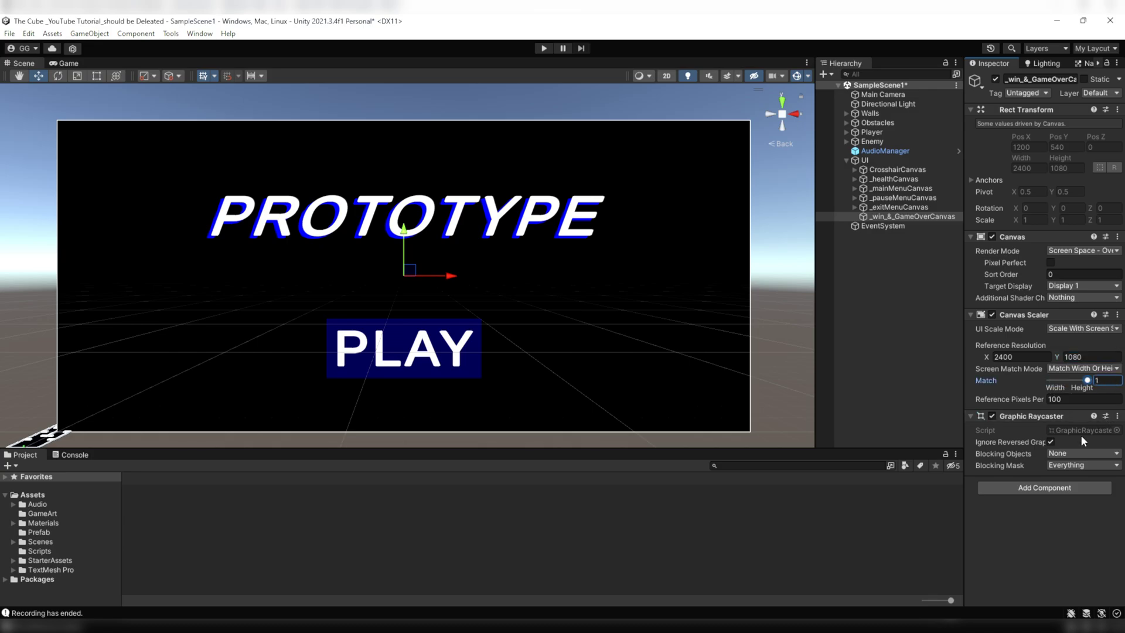
# - Add a Panel named GameOverPanel under _win_&_GameOverCanvas
pyautogui.rightClick(913, 219)
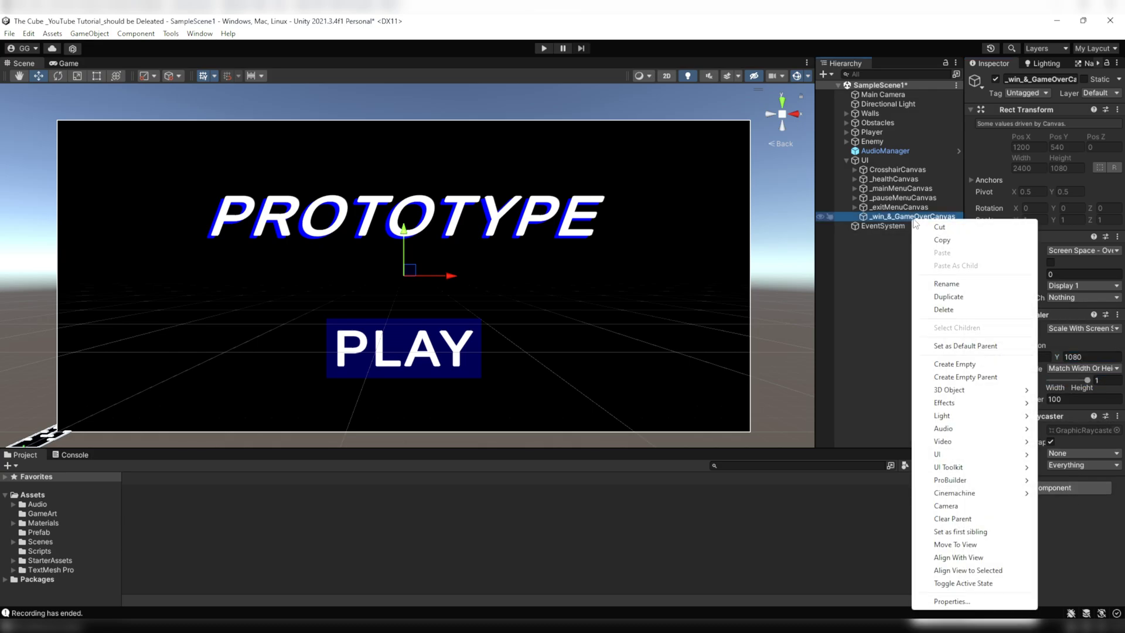
pyautogui.moveTo(938, 454)
pyautogui.click(819, 498)
pyautogui.write('GameOverPanel')
pyautogui.press('Return')
# - Duplicate GameOverPanel twice and rename the copies WinPanel and R_U_SureExitPanel2
pyautogui.hotkey('ctrl', 'd')
pyautogui.hotkey('ctrl', 'd')
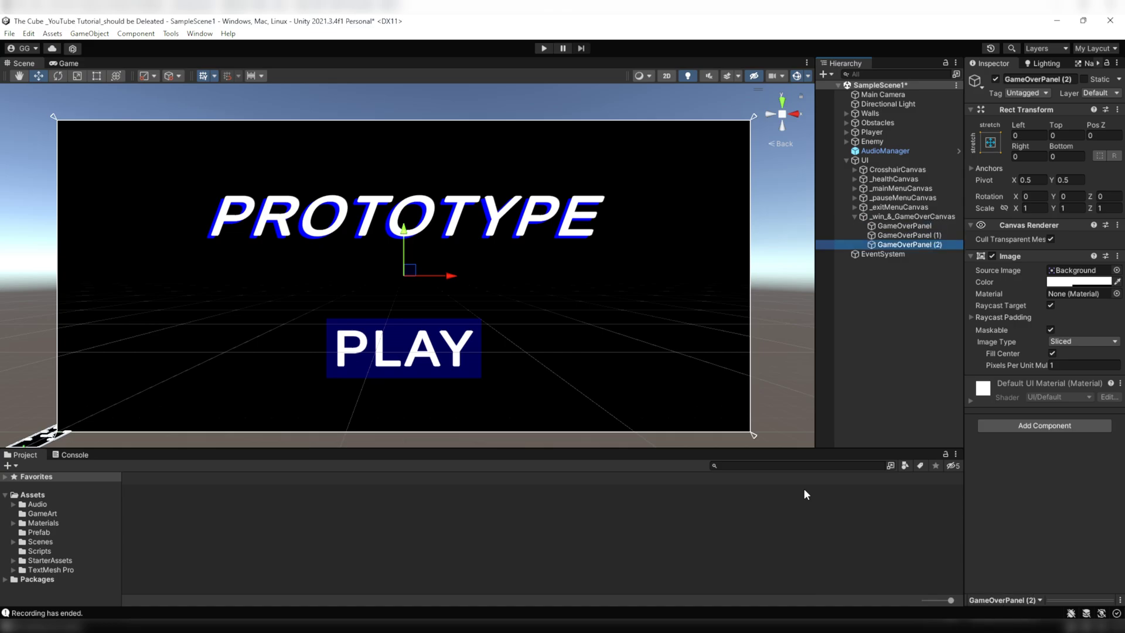
pyautogui.press('F2')
pyautogui.write('WinPane')
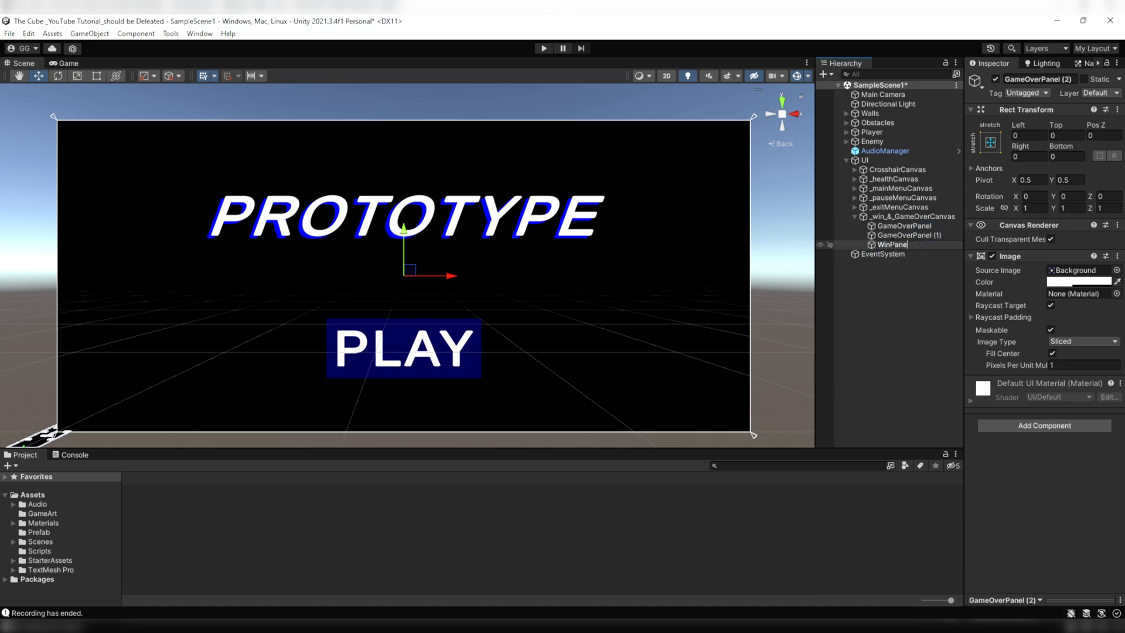
pyautogui.press('Return')
pyautogui.press('Up')
pyautogui.press('f')
pyautogui.press('F2')
pyautogui.write('R_U_SureE')
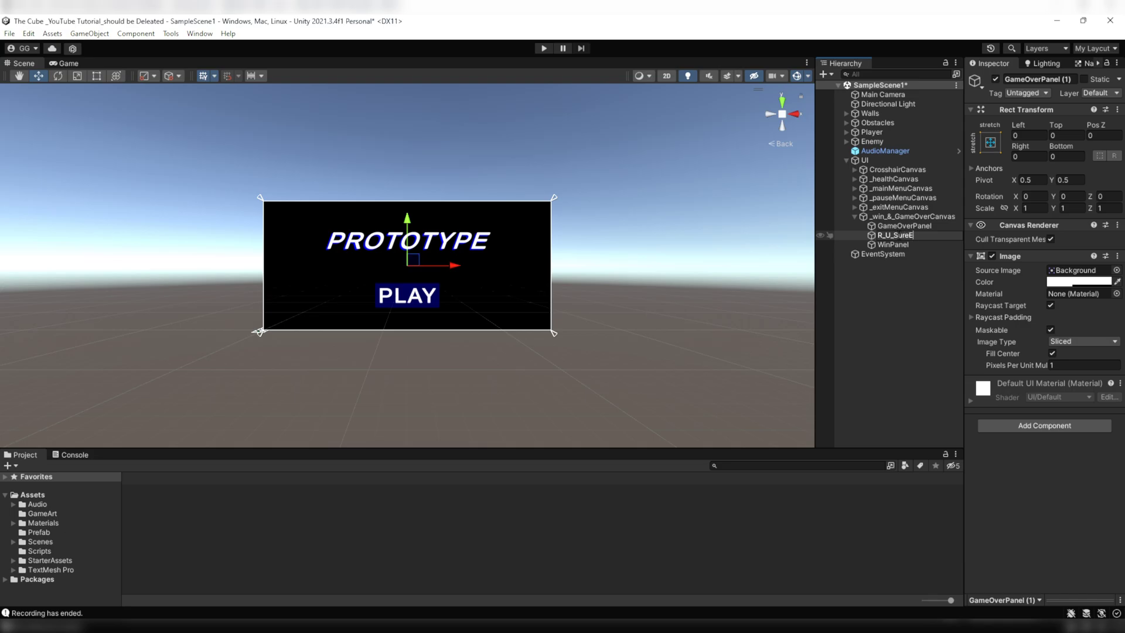
pyautogui.write('xitPanel2')
pyautogui.press('Return')
# - Move R_U_SureExitPanel2 below WinPanel in the hierarchy
pyautogui.scroll(5, 515, 329)
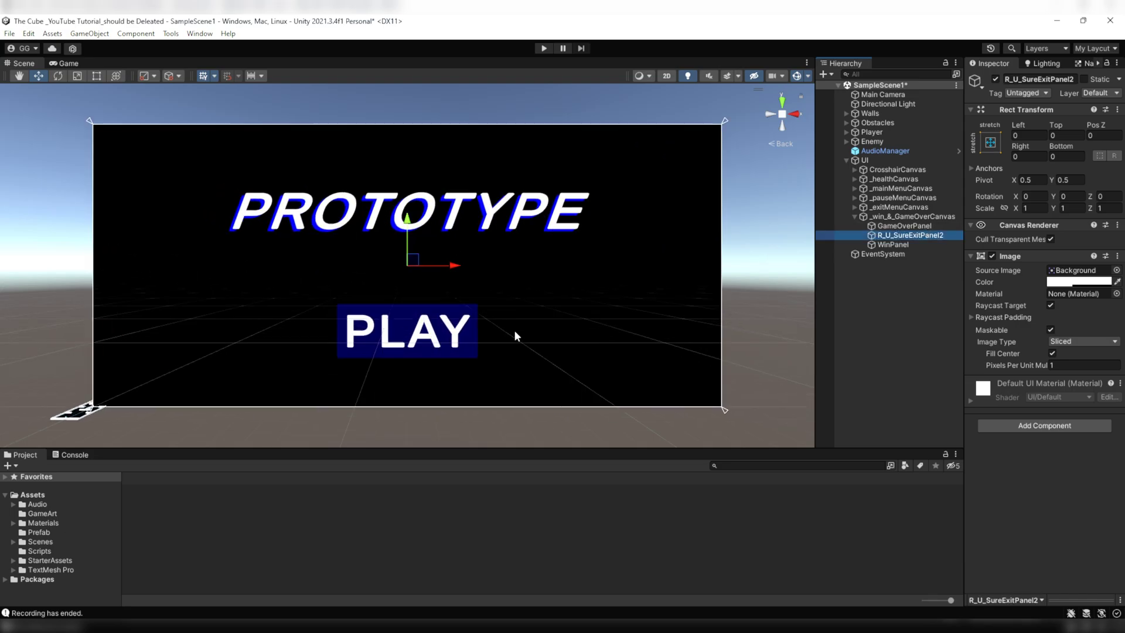
pyautogui.moveTo(909, 235); pyautogui.dragTo(909, 249)
pyautogui.click(914, 235)
pyautogui.click(917, 227)
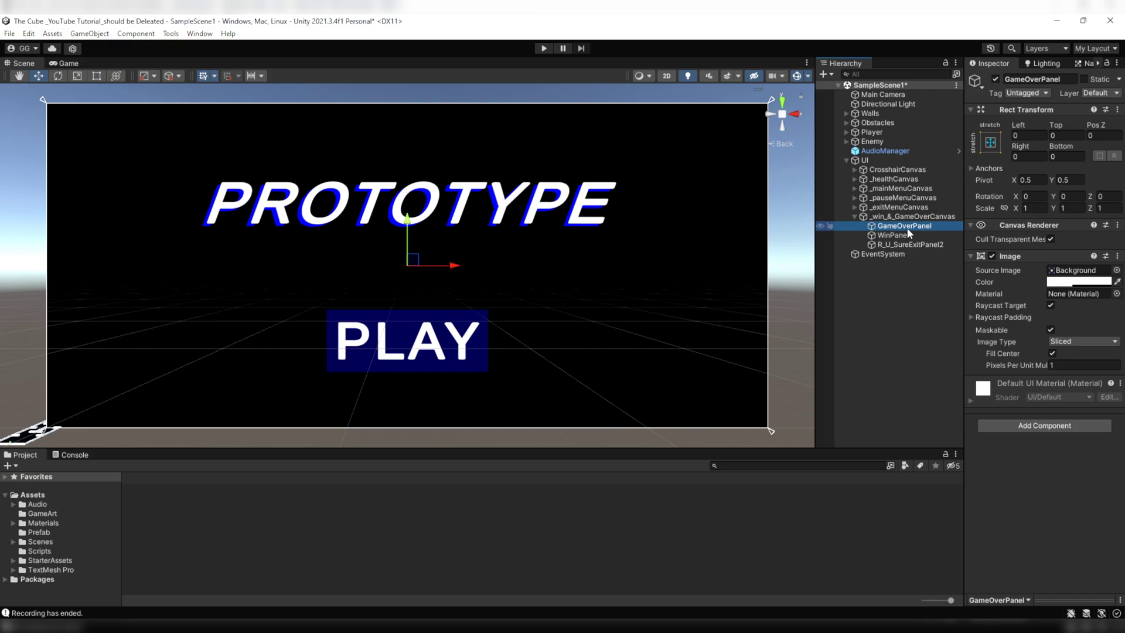
# - Add an Image named BGImage under GameOverPanel and duplicate it as BGImageBar
pyautogui.rightClick(908, 227)
pyautogui.moveTo(952, 463)
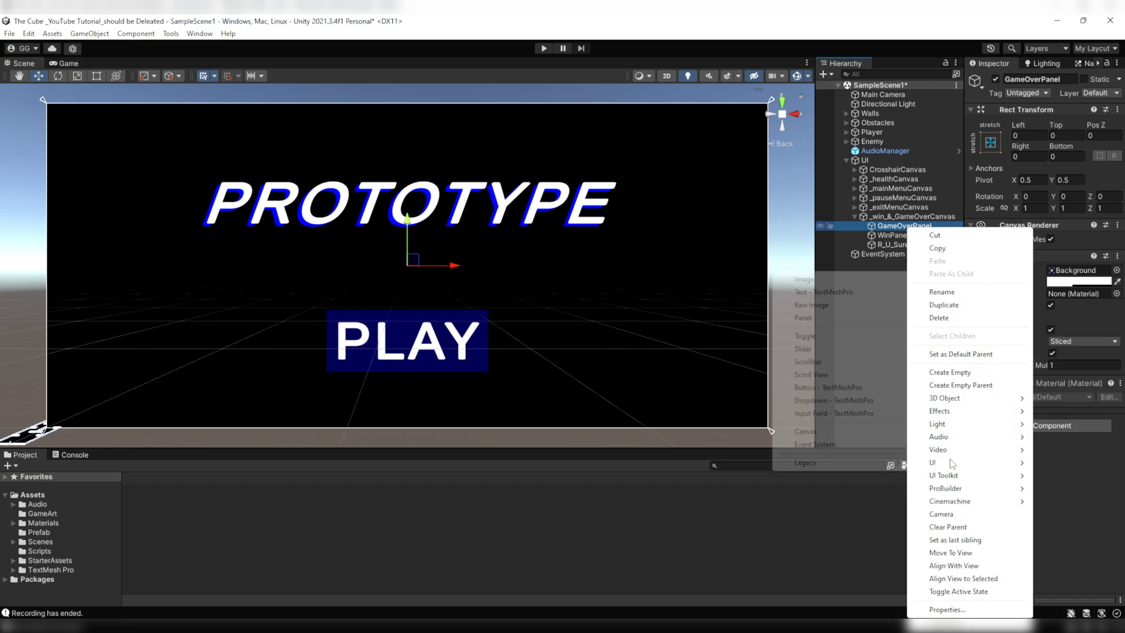
pyautogui.click(815, 282)
pyautogui.write('BGI')
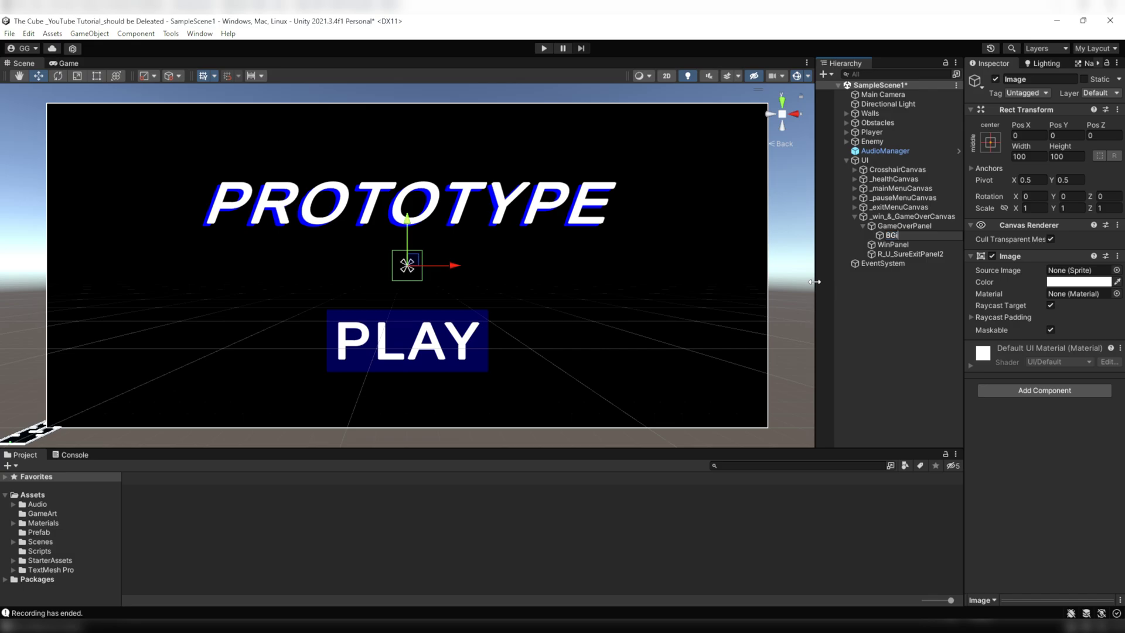
pyautogui.write('mage')
pyautogui.press('Return')
pyautogui.hotkey('ctrl', 'd')
pyautogui.click(929, 245)
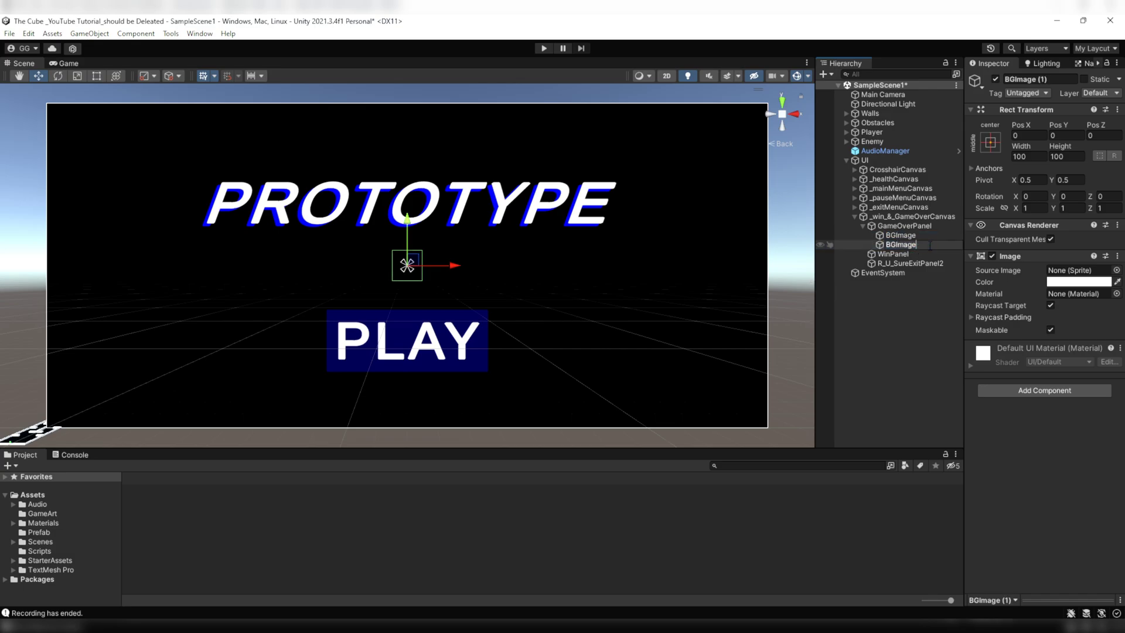
pyautogui.write('Bar')
pyautogui.press('Return')
# - Stretch BGImage to fill the whole canvas using the Alt stretch-stretch anchor preset
pyautogui.click(919, 235)
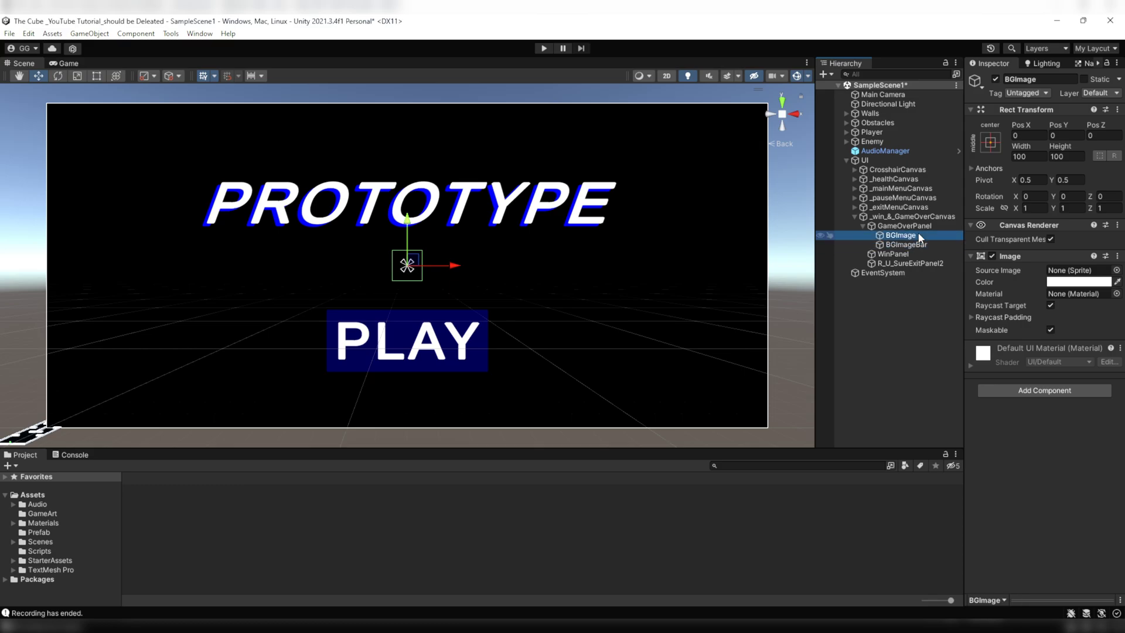
pyautogui.click(996, 145)
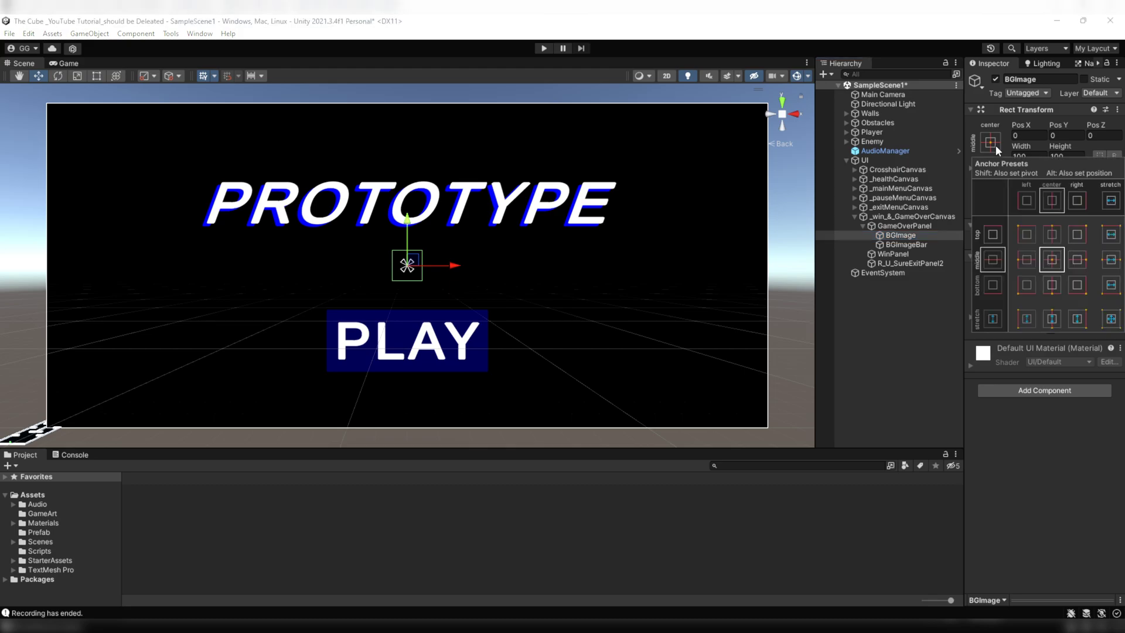
pyautogui.press('alt')
pyautogui.keyDown('alt'); pyautogui.click(1112, 320); pyautogui.keyUp('alt')
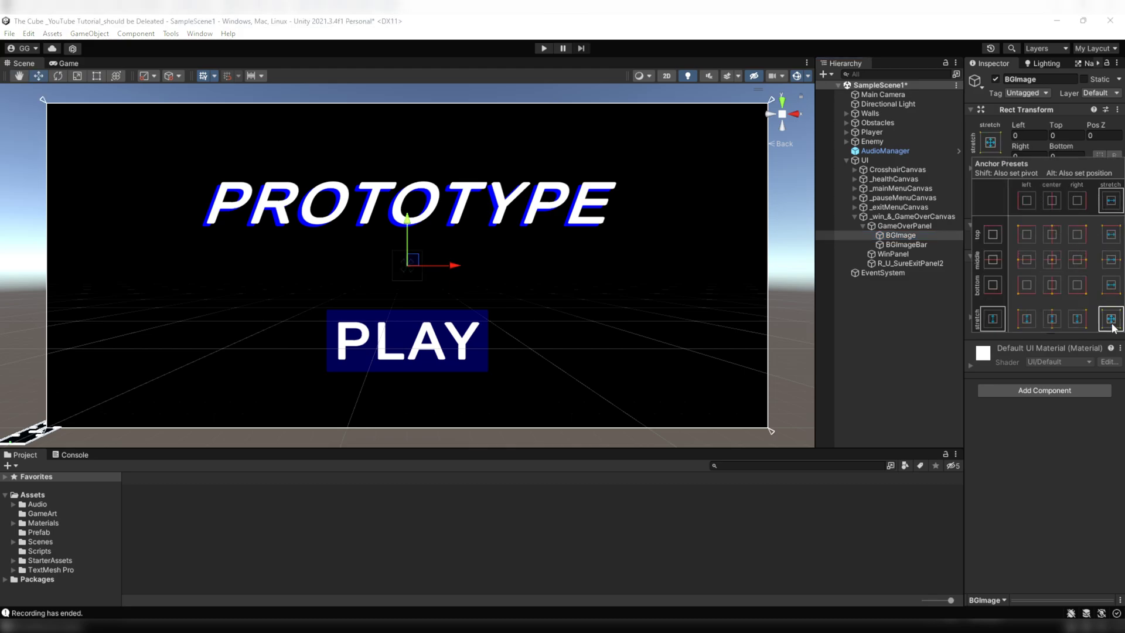
# - Deactivate _mainMenuCanvas, reselect BGImage, and show the Assets folder contents
pyautogui.click(920, 237)
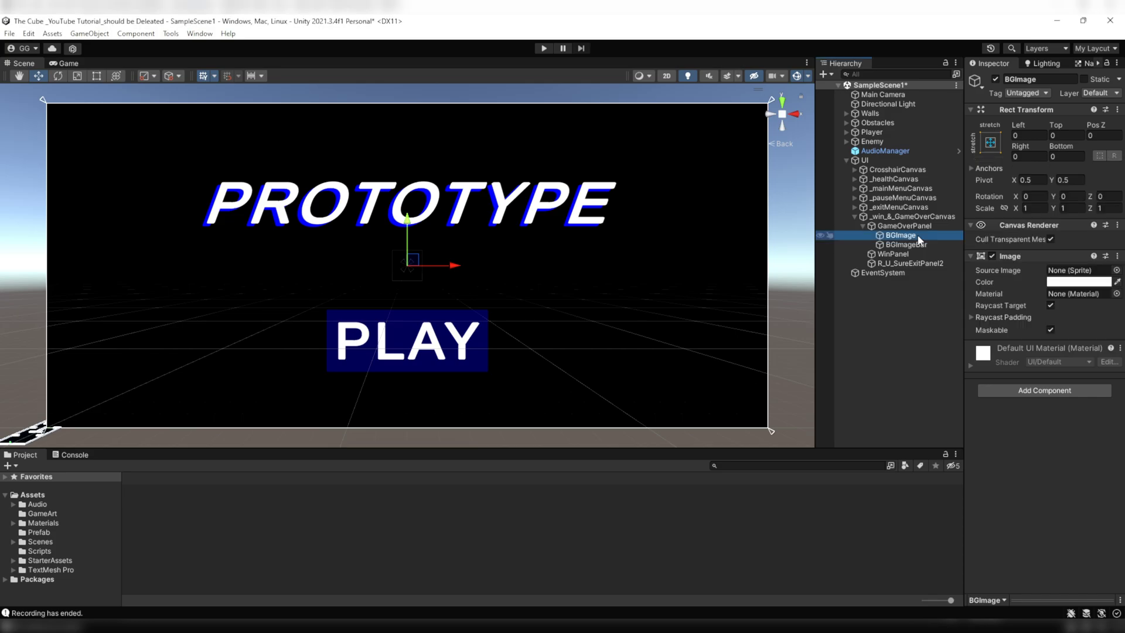
pyautogui.click(894, 188)
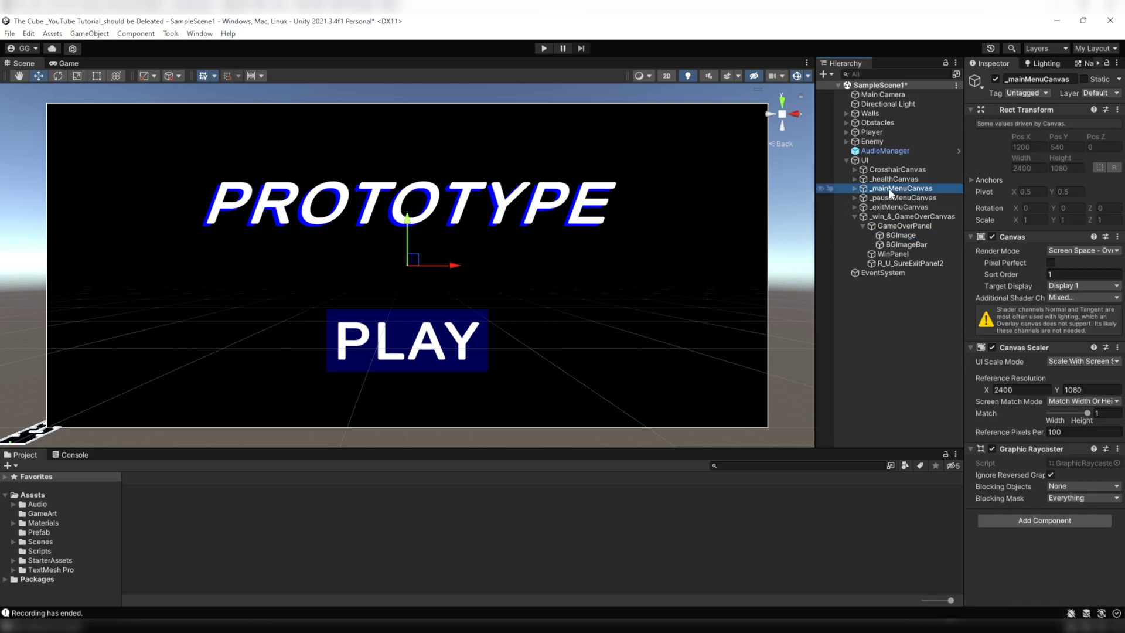
pyautogui.click(996, 79)
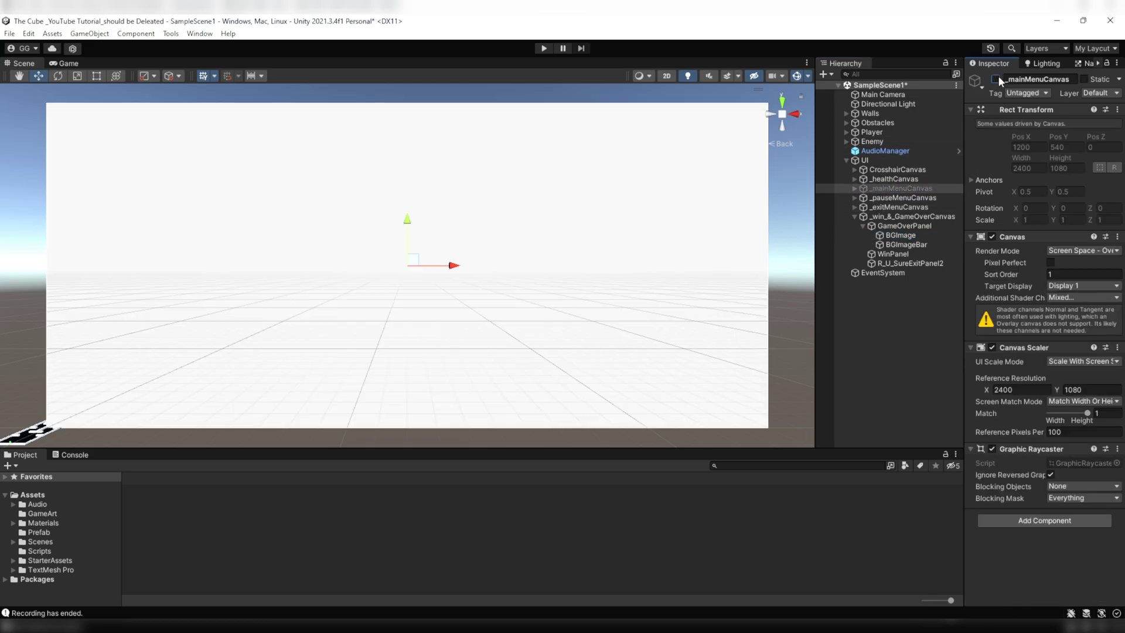
pyautogui.click(901, 236)
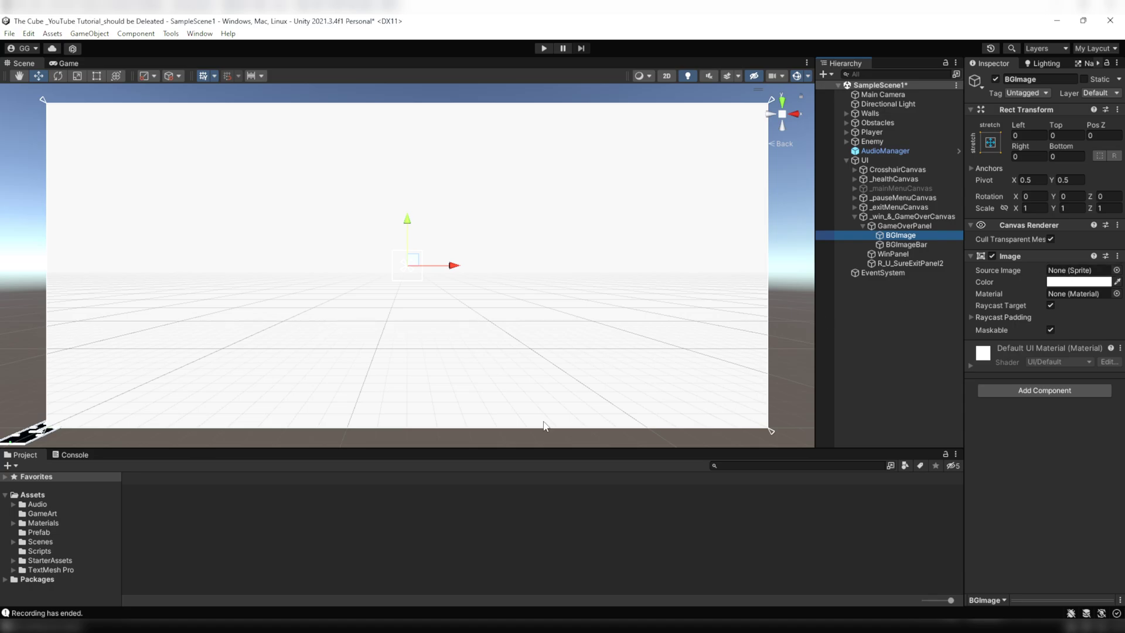
pyautogui.click(35, 495)
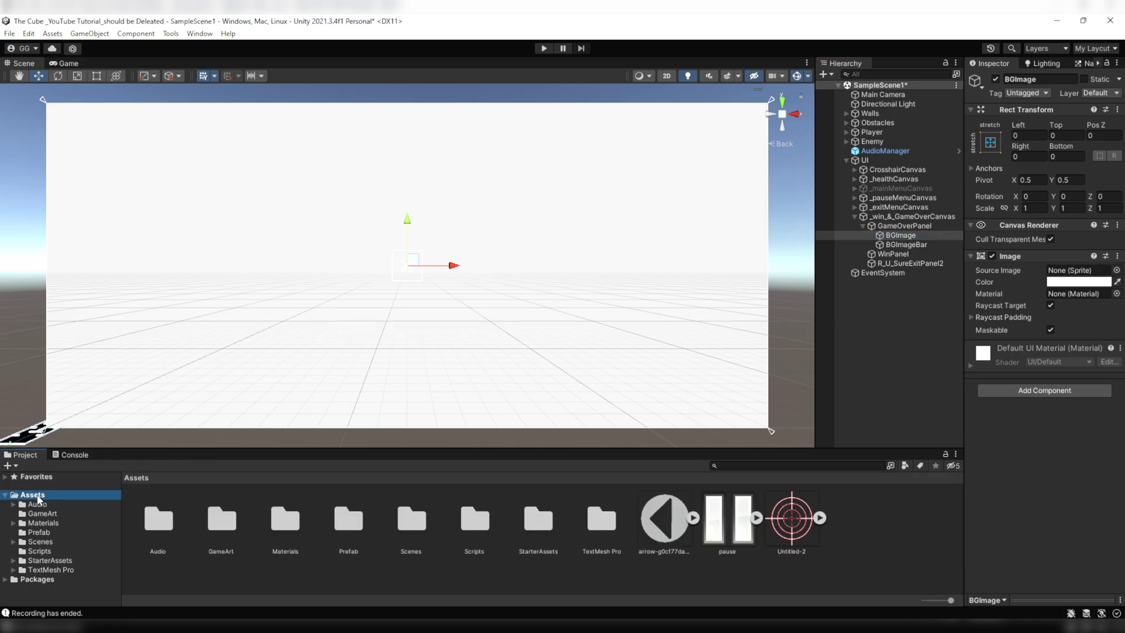
# - Set the three GameArt images' Texture Type to Sprite (2D and UI) and apply
pyautogui.doubleClick(227, 551)
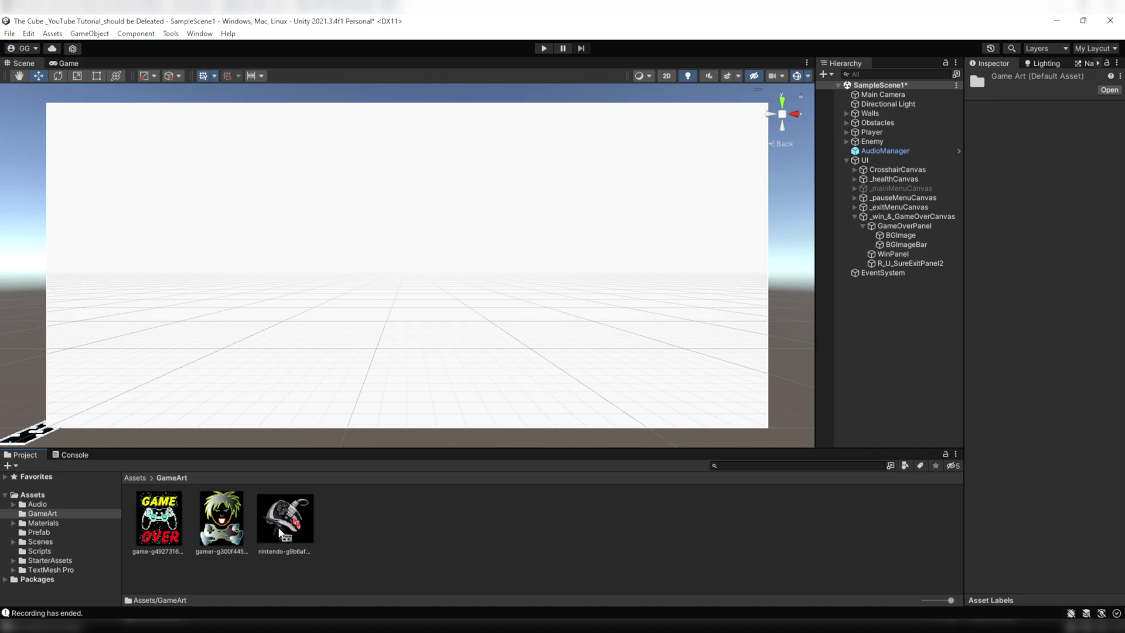
pyautogui.click(150, 532)
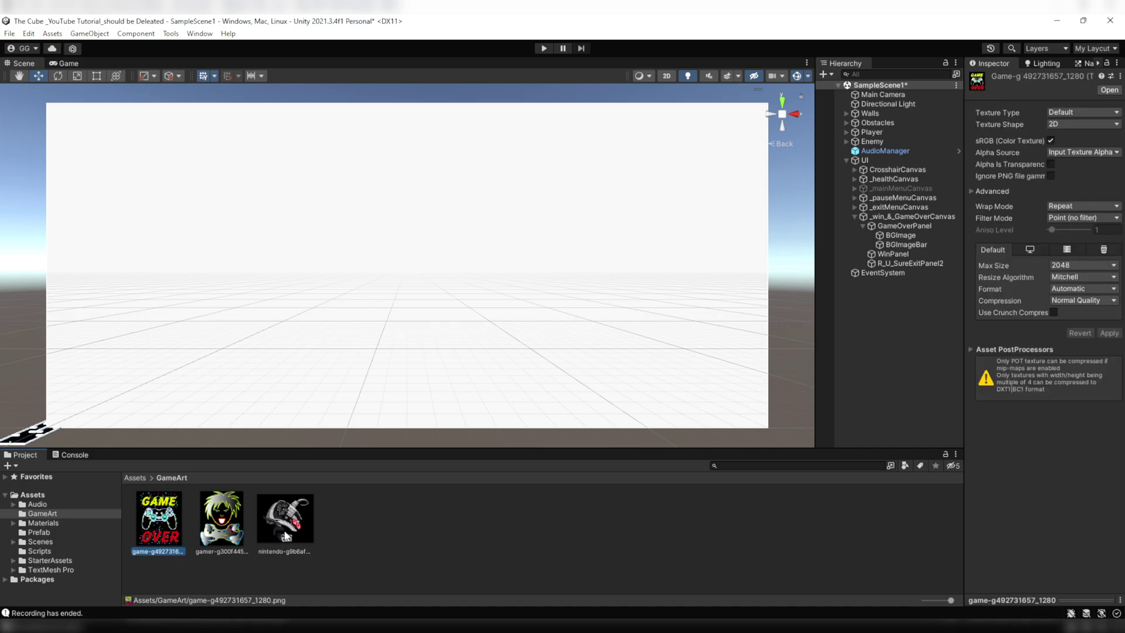
pyautogui.keyDown('shift'); pyautogui.click(287, 534); pyautogui.keyUp('shift')
pyautogui.click(1067, 113)
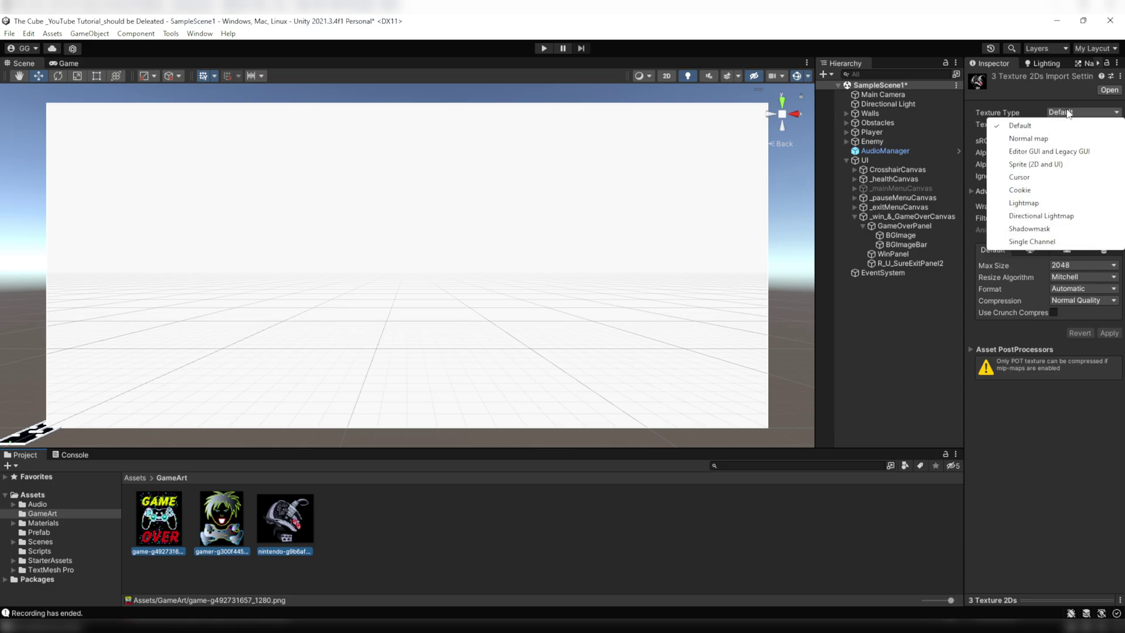
pyautogui.click(1080, 165)
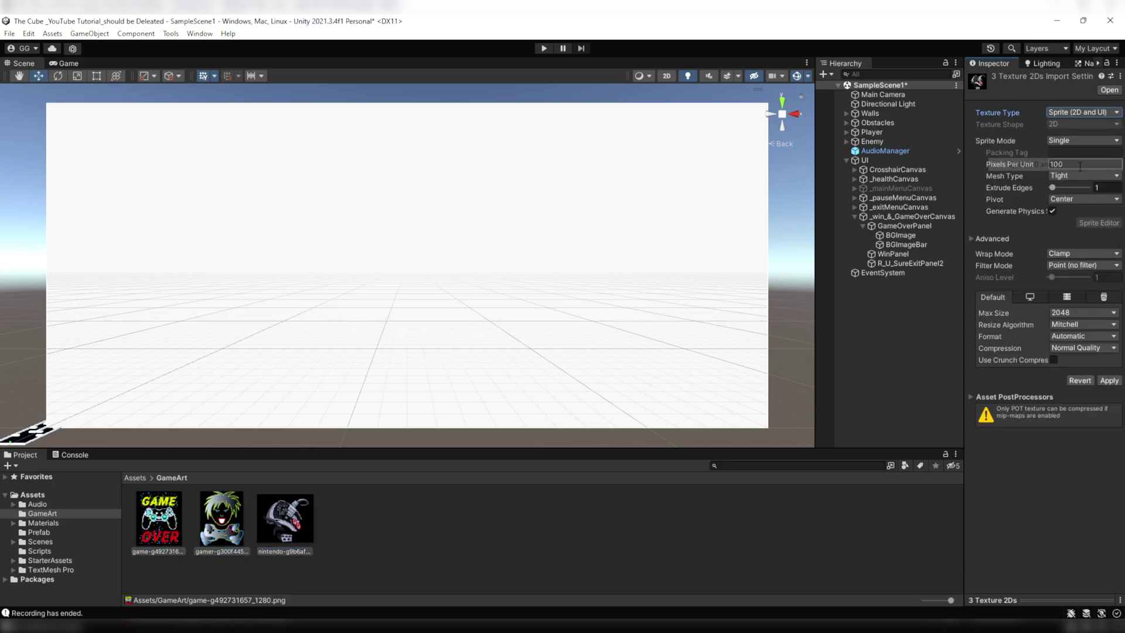
pyautogui.click(1110, 380)
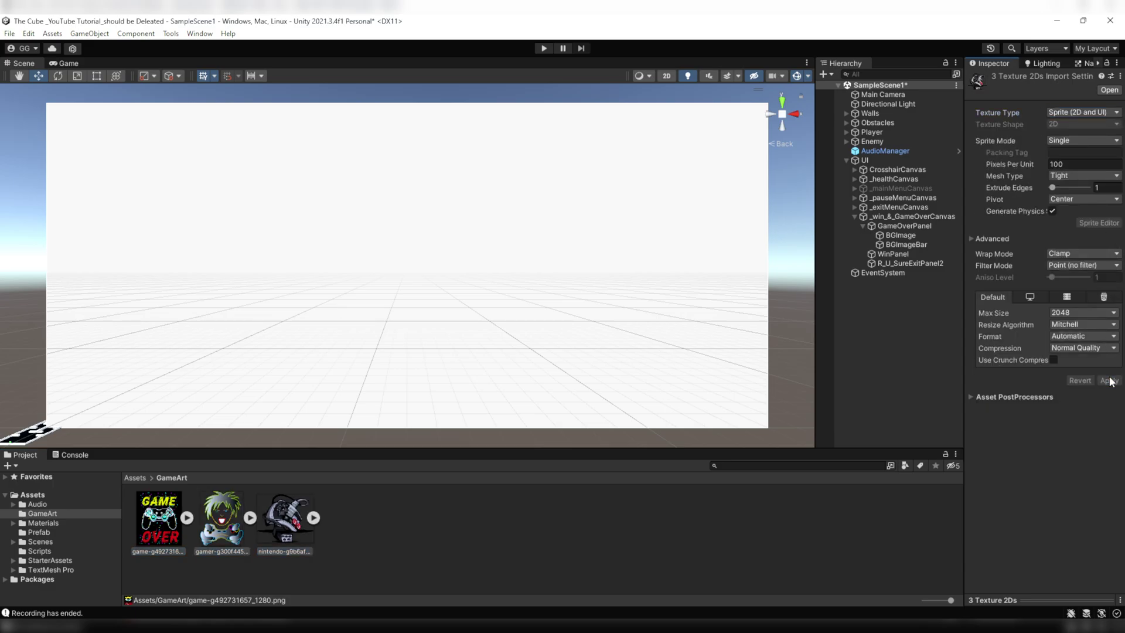
pyautogui.click(900, 235)
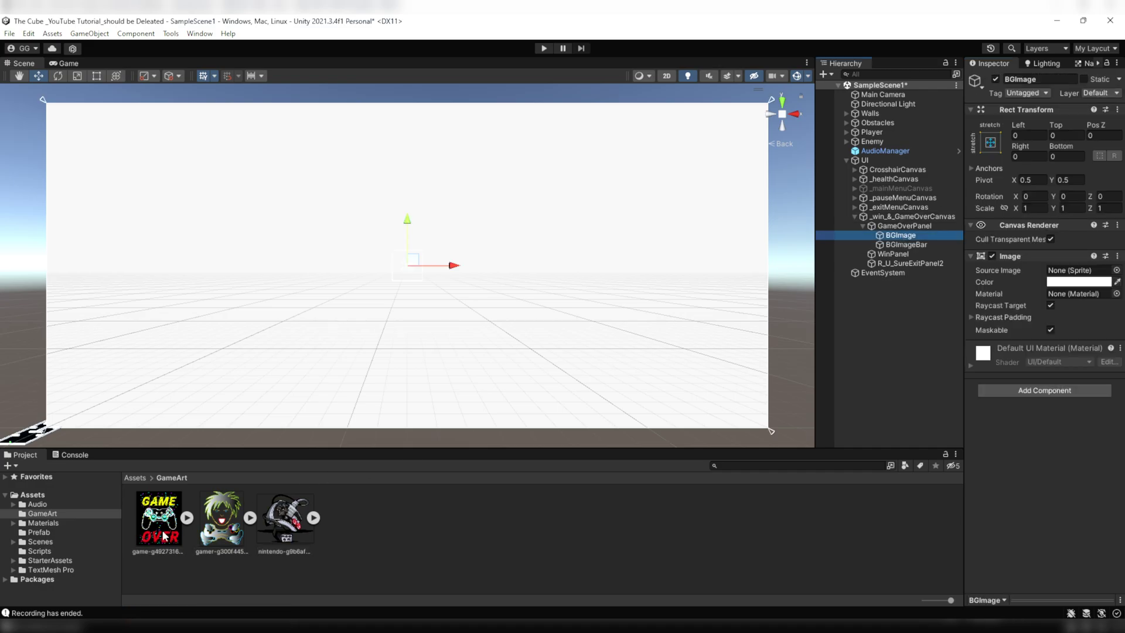
# - Use the game-over sprite as BGImage's Source Image, faded to alpha 115
pyautogui.moveTo(163, 533); pyautogui.dragTo(1072, 271)
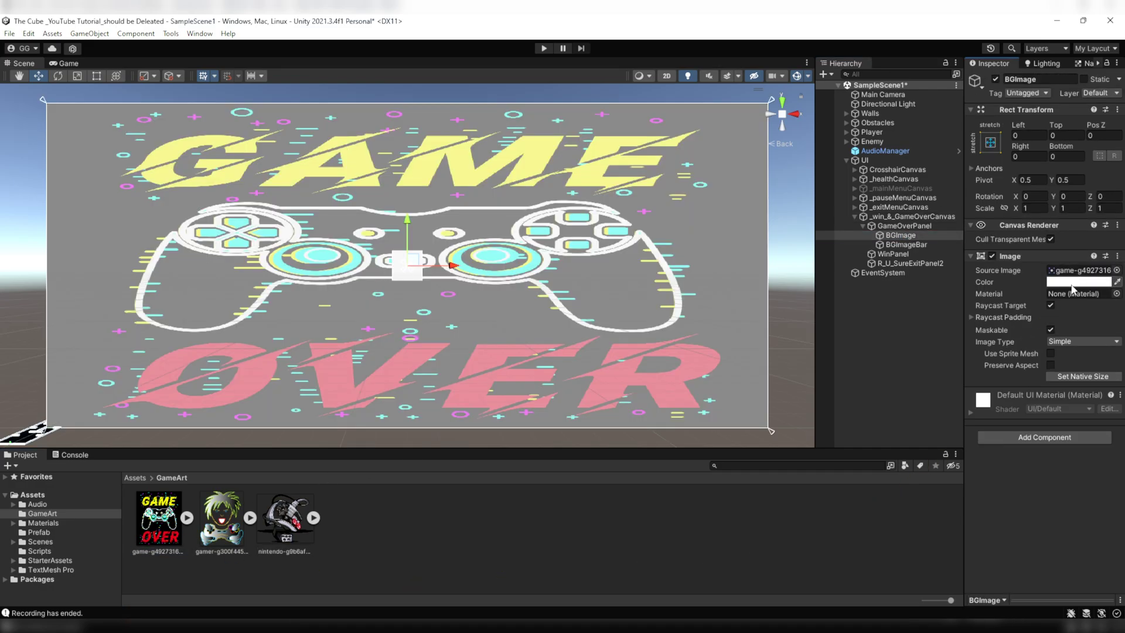
pyautogui.click(1075, 283)
pyautogui.moveTo(1074, 514); pyautogui.dragTo(1043, 516)
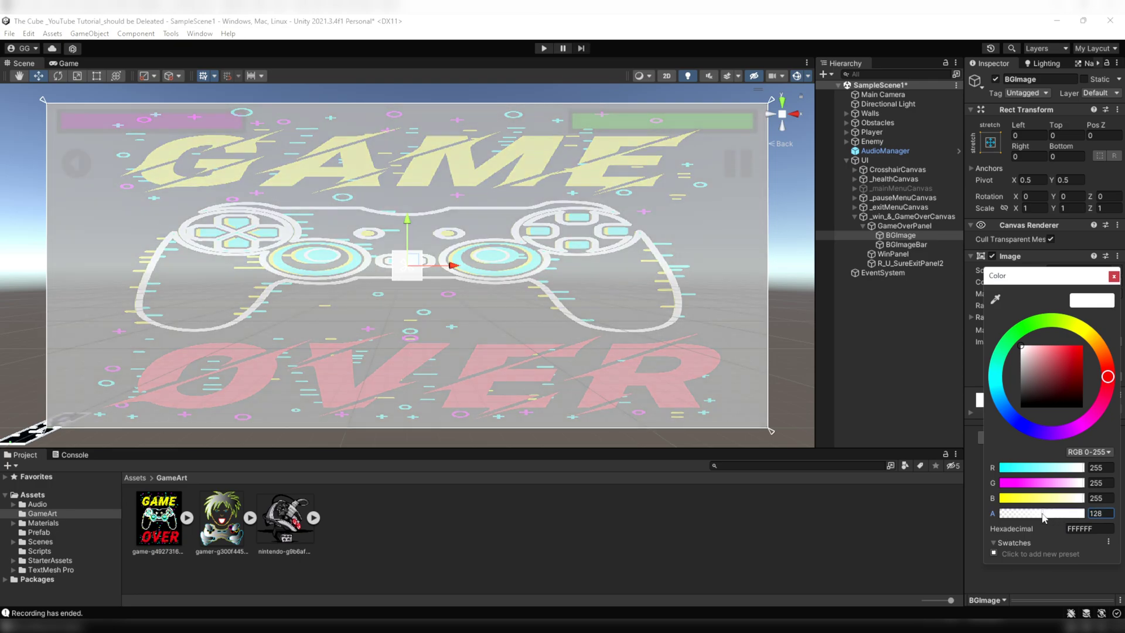
pyautogui.click(1115, 276)
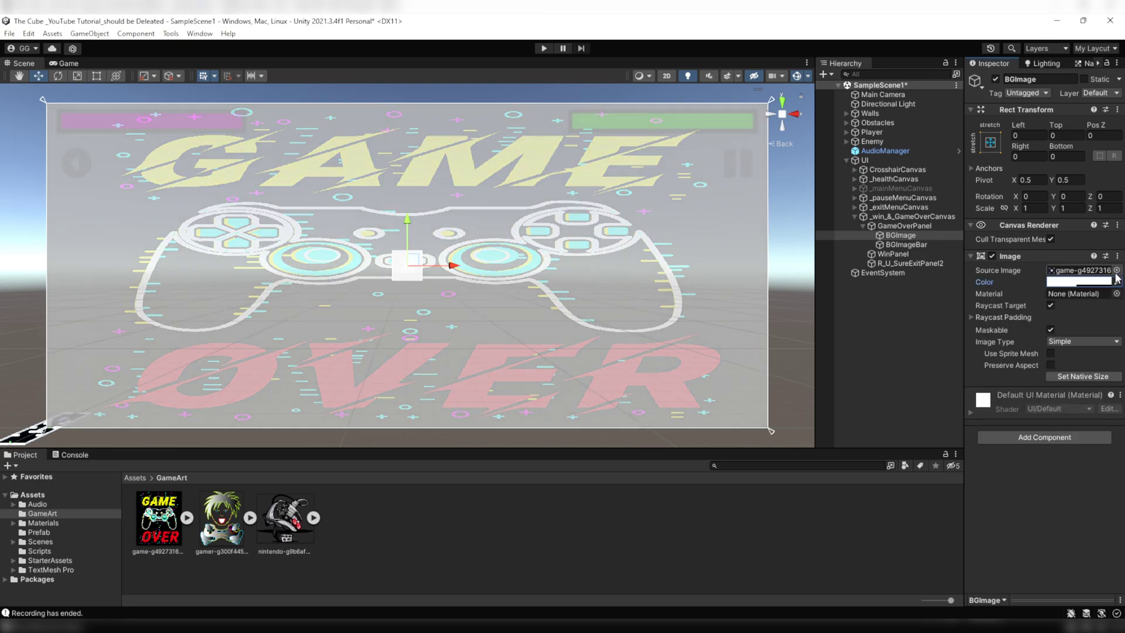
# - Tint GameOverPanel's colour translucent black
pyautogui.click(909, 226)
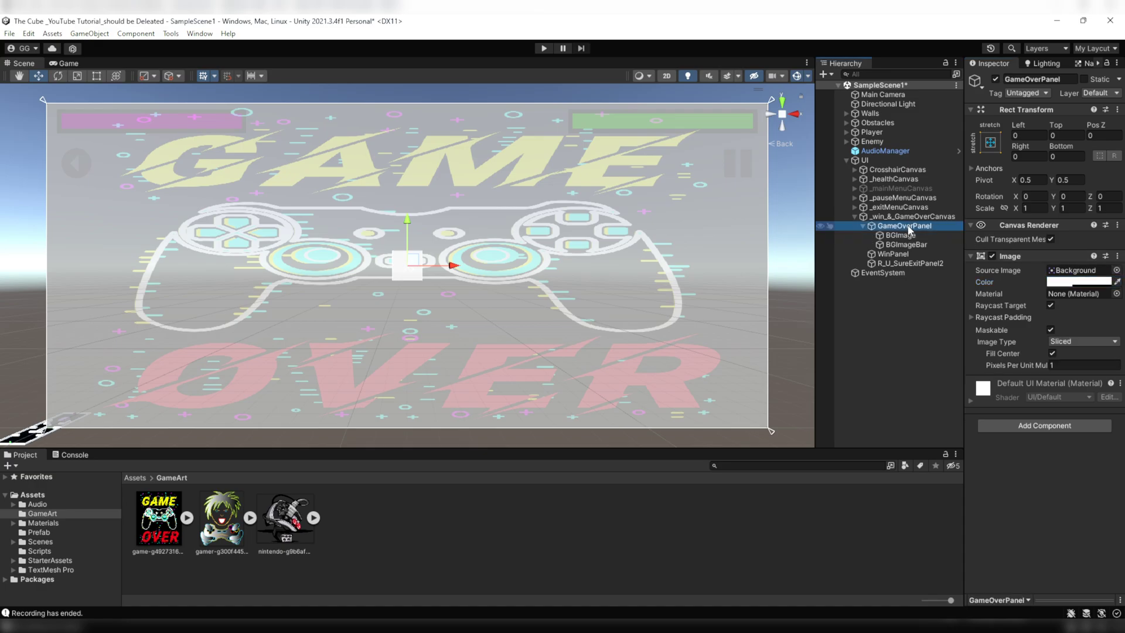
pyautogui.click(1064, 282)
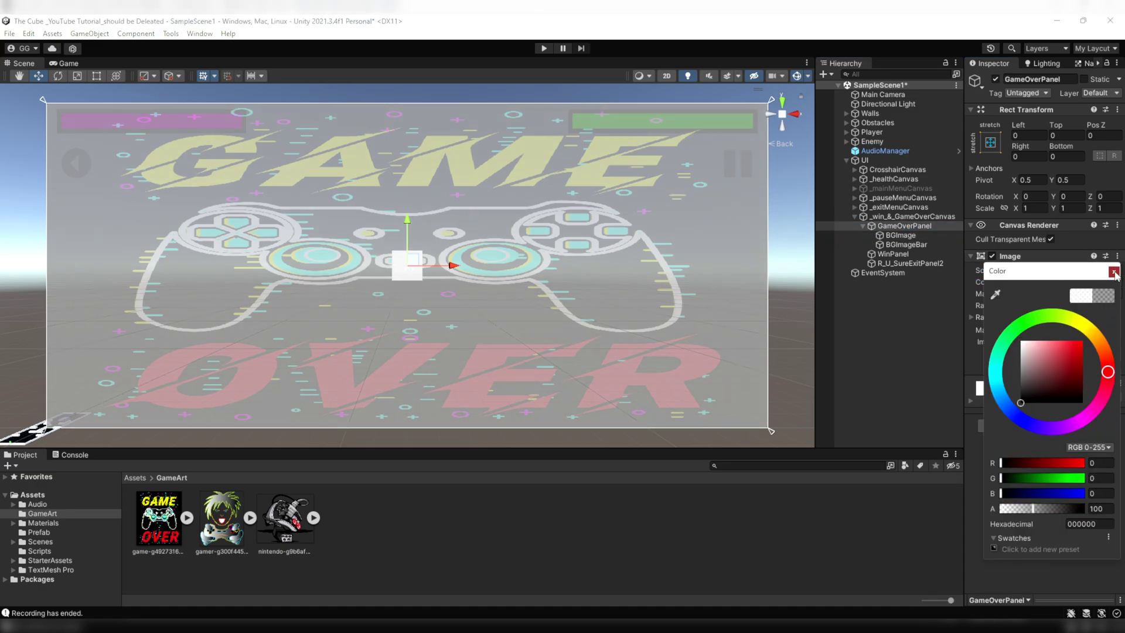
pyautogui.click(970, 249)
pyautogui.click(918, 246)
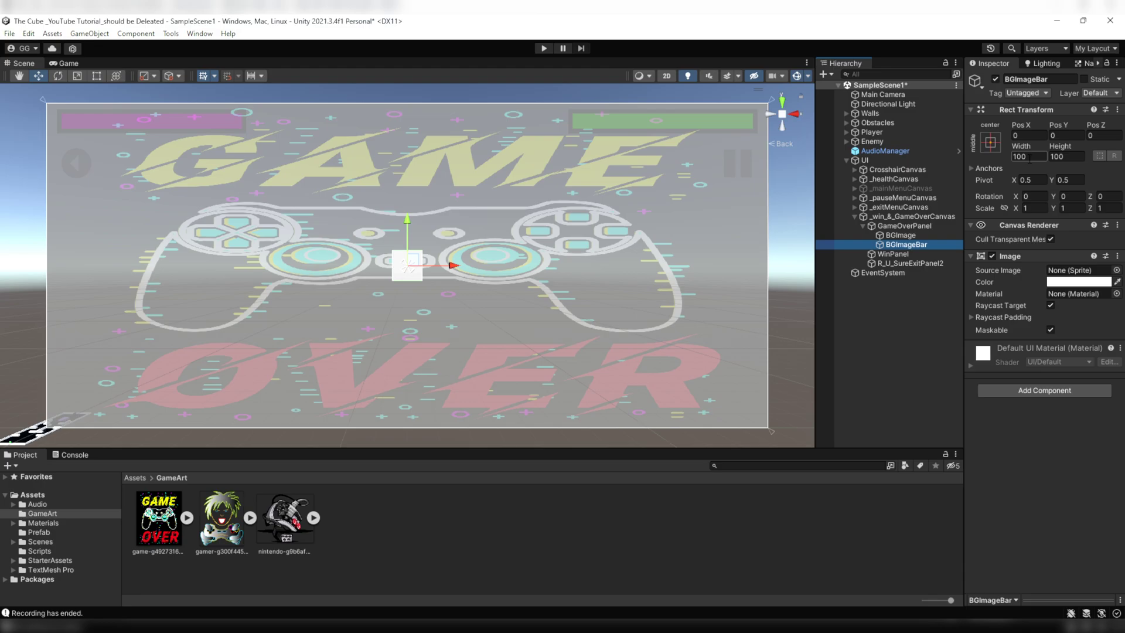
# - Resize BGImageBar to 2400 wide by 480 high
pyautogui.click(1030, 157)
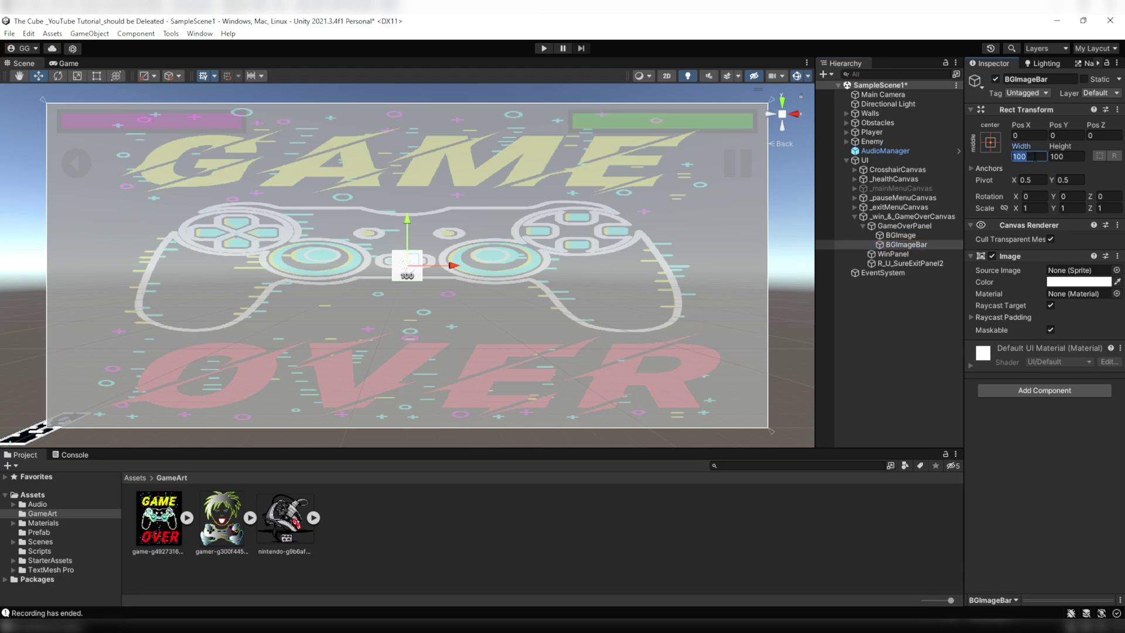
pyautogui.write('2400')
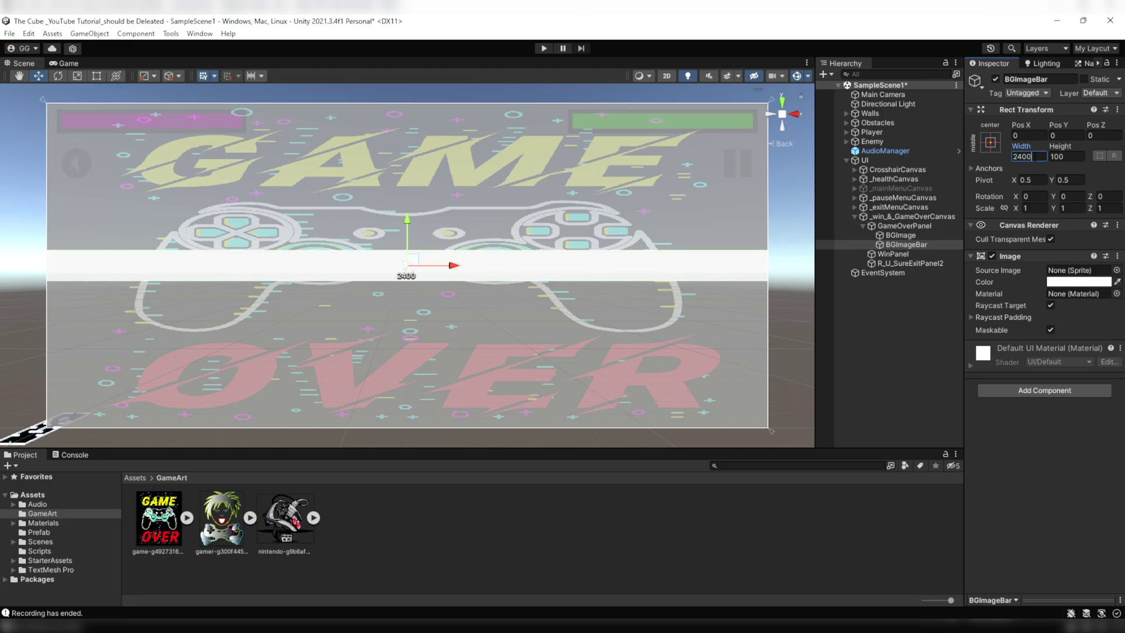
pyautogui.click(1066, 157)
pyautogui.write('480')
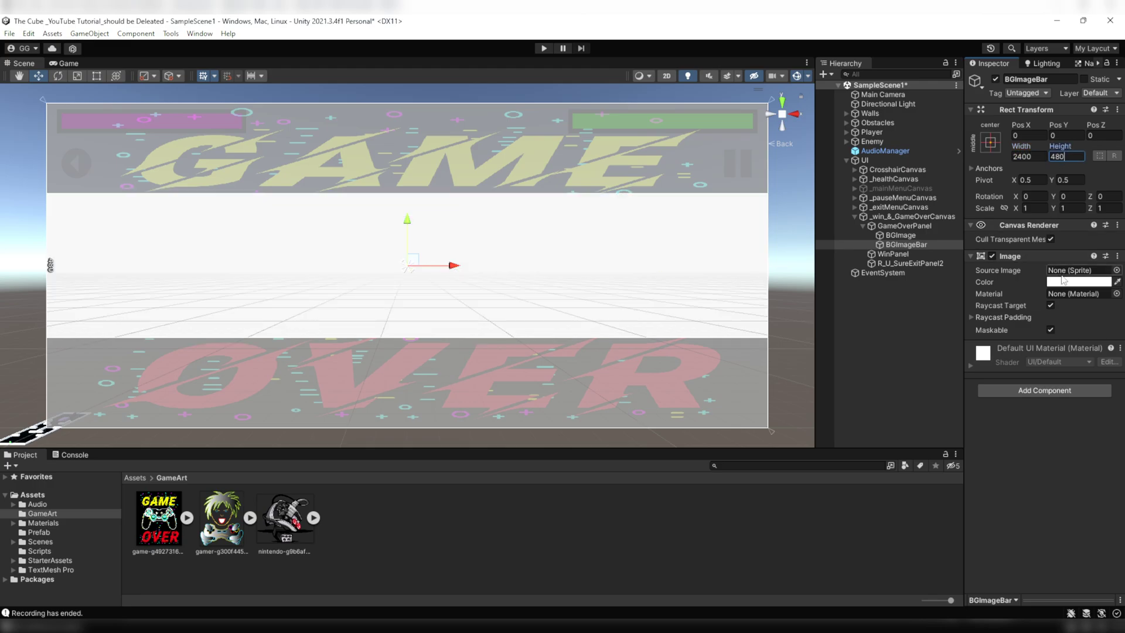
# - Colour BGImageBar black at alpha about 200
pyautogui.click(1079, 282)
pyautogui.moveTo(1046, 358); pyautogui.dragTo(1021, 402)
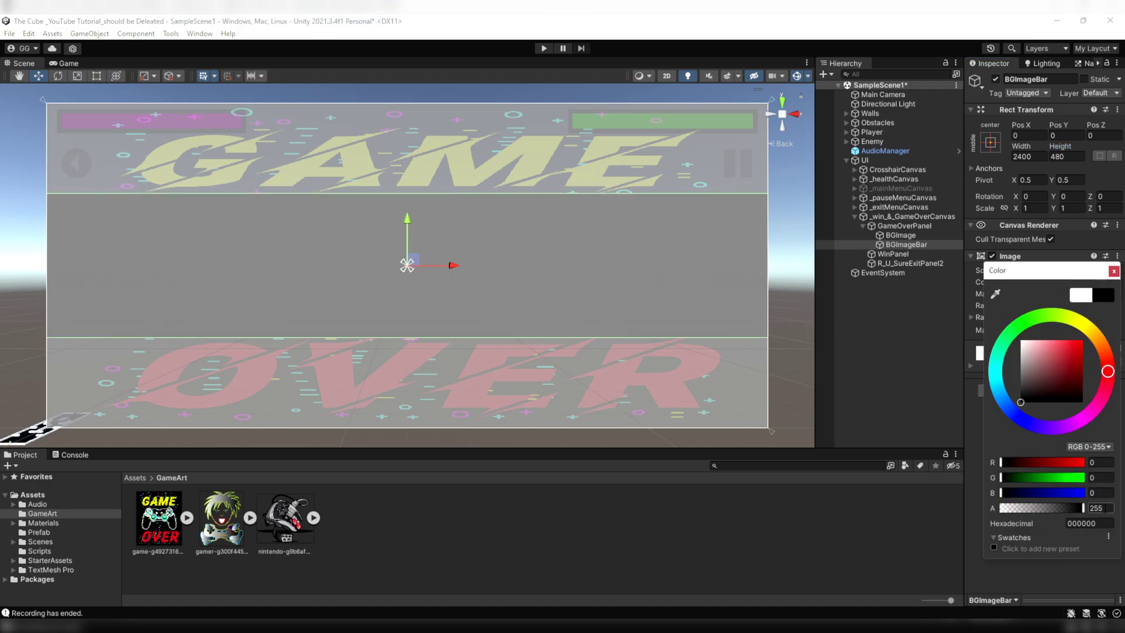
pyautogui.moveTo(1077, 512); pyautogui.dragTo(1068, 514)
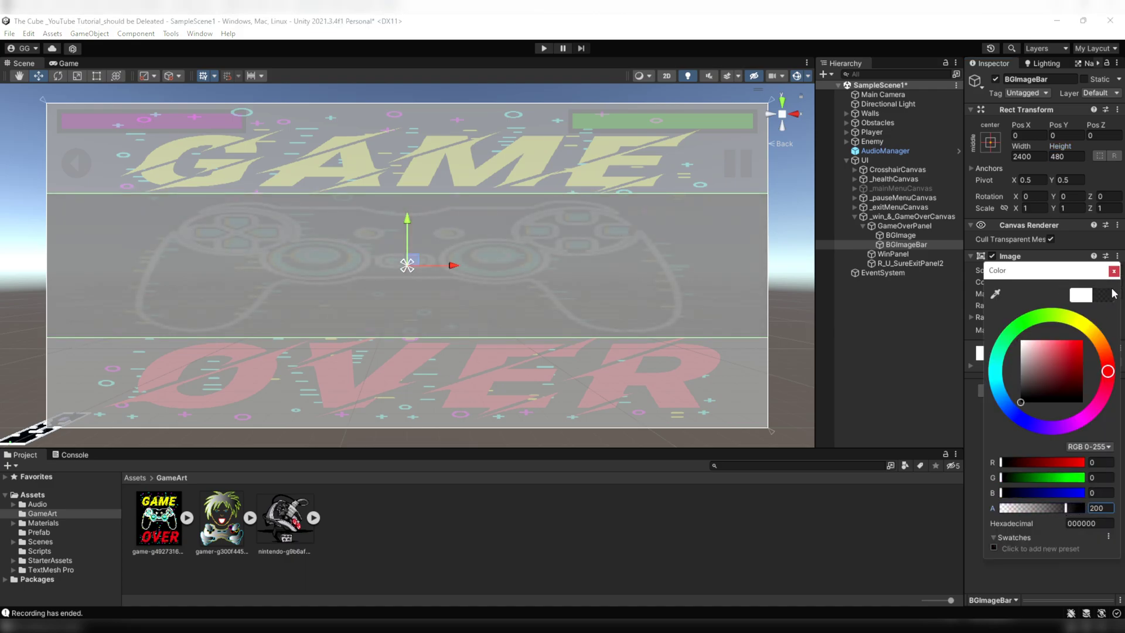
pyautogui.click(1114, 271)
pyautogui.click(910, 227)
pyautogui.rightClick(912, 230)
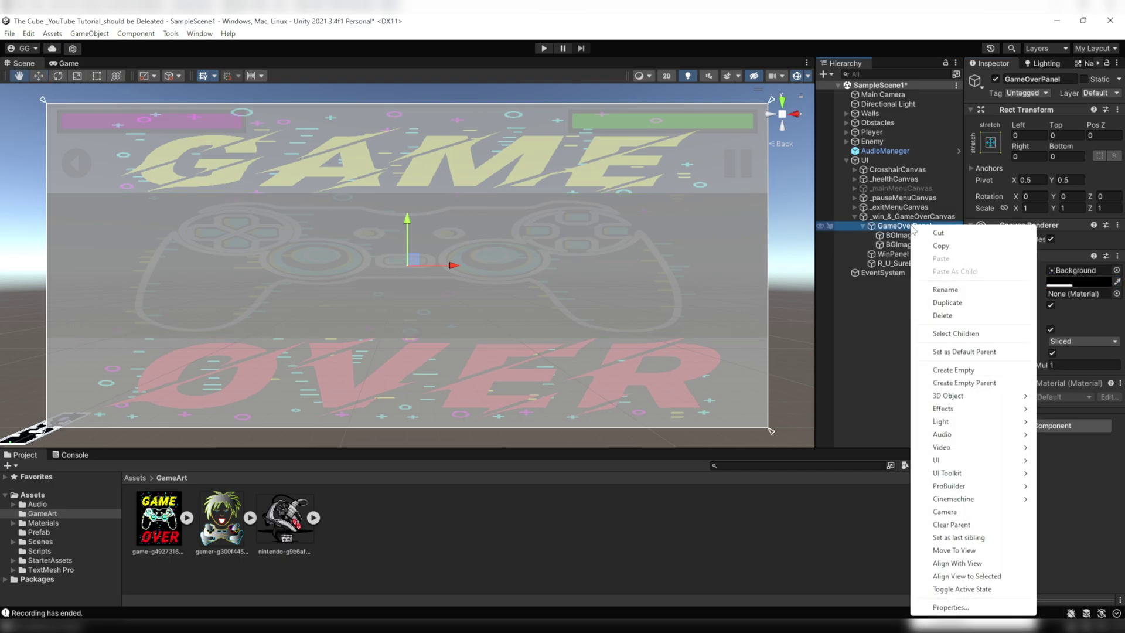
# - Add a TextMeshPro text YouLose reading 'Game Over.....' and 'Do You Want To Play Again! Or Exit ?'
pyautogui.moveTo(938, 463)
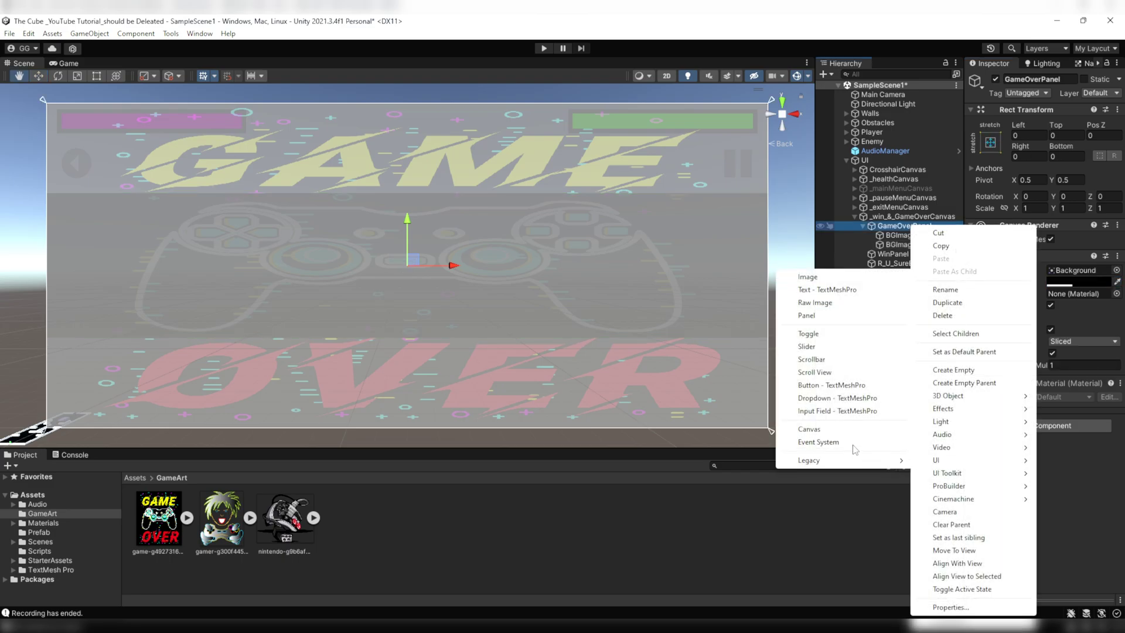
pyautogui.click(822, 291)
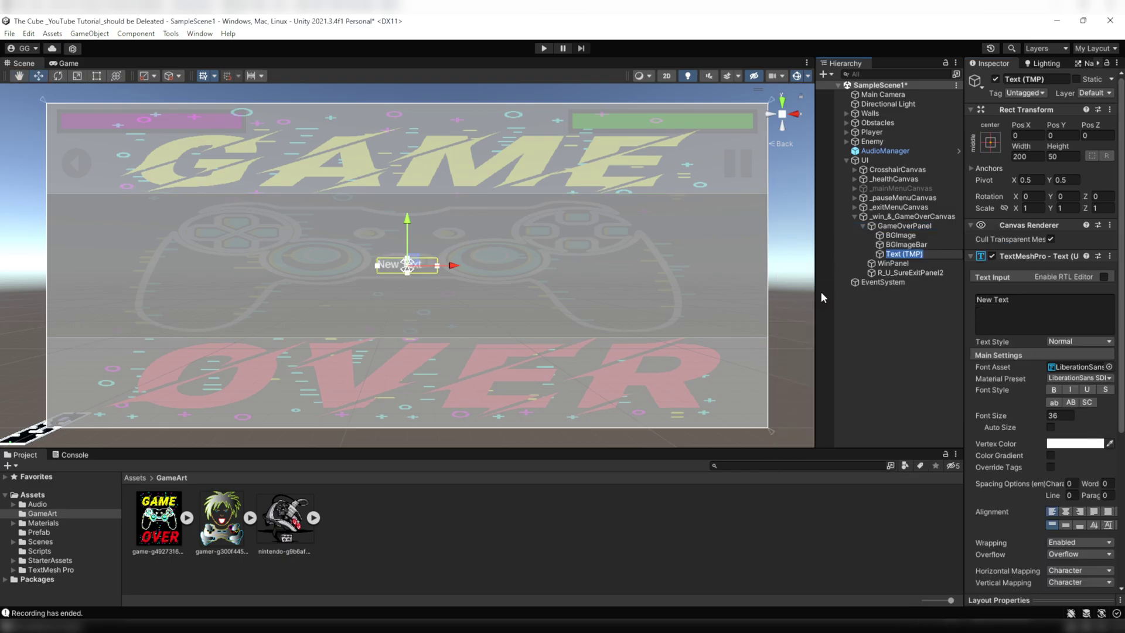
pyautogui.write('YouLose')
pyautogui.press('Return')
pyautogui.click(981, 314)
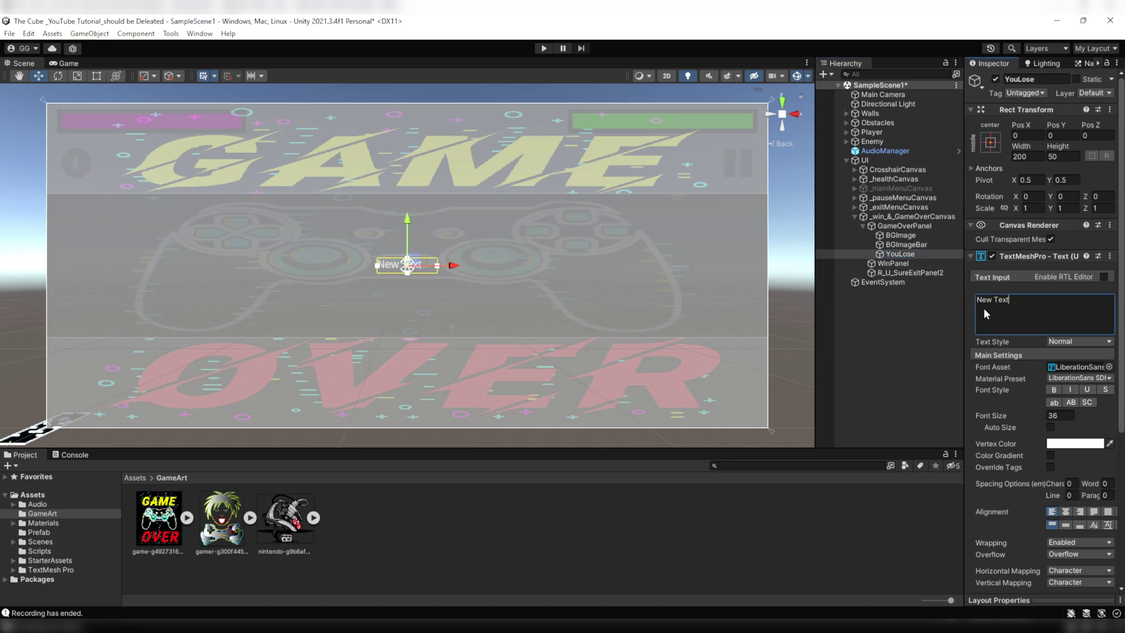
pyautogui.write('Game Over.....')
pyautogui.press('Return')
pyautogui.write('Do You Want To ')
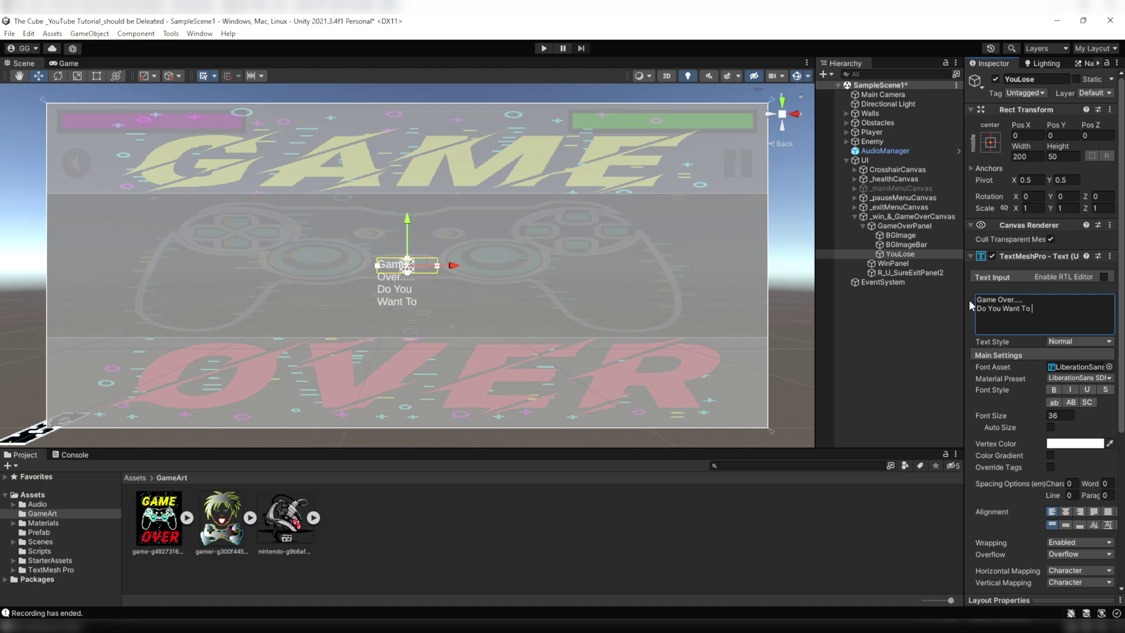
pyautogui.write('Play Again! Or Exit ?')
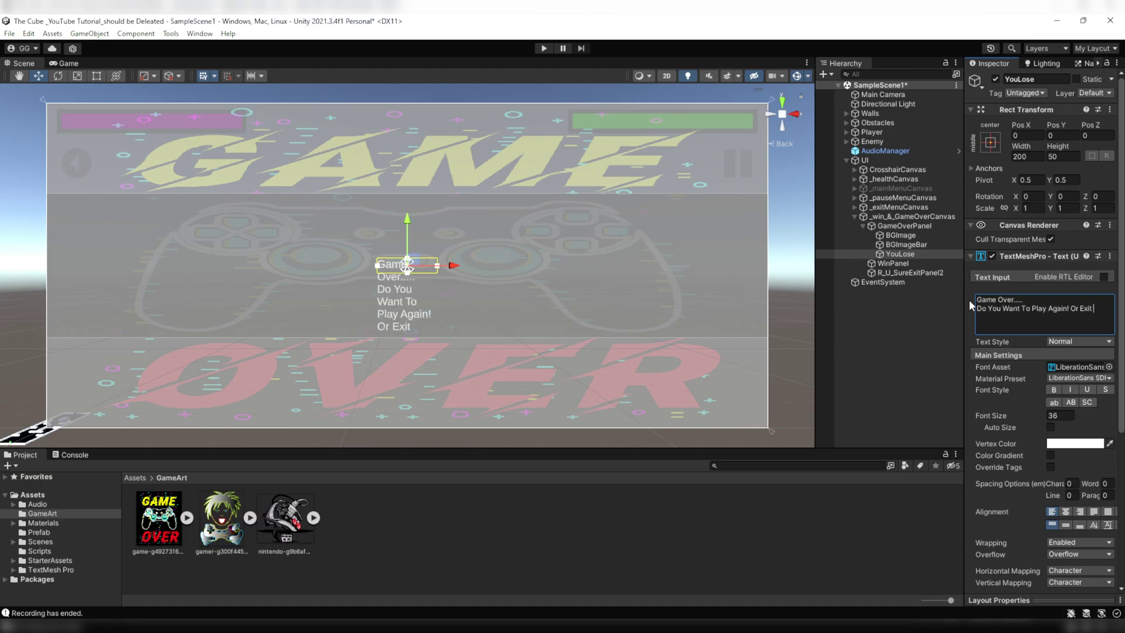
# - Make the YouLose text bold italic, size 100, left-aligned and vertically centred
pyautogui.click(1054, 390)
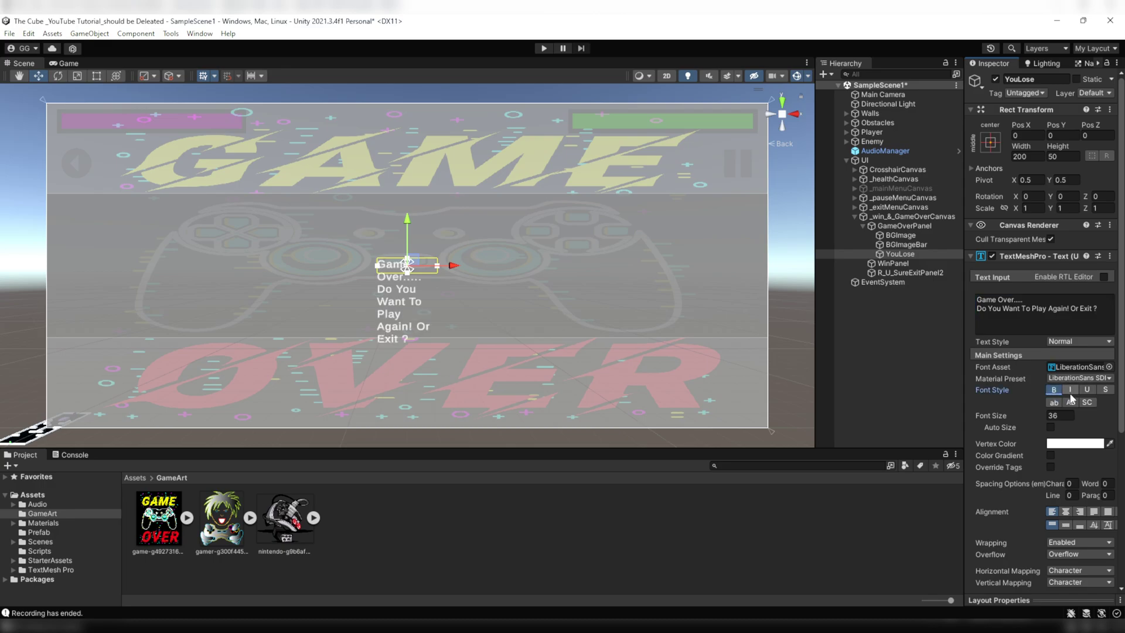
pyautogui.click(1070, 390)
pyautogui.click(1055, 415)
pyautogui.write('100')
pyautogui.click(1053, 513)
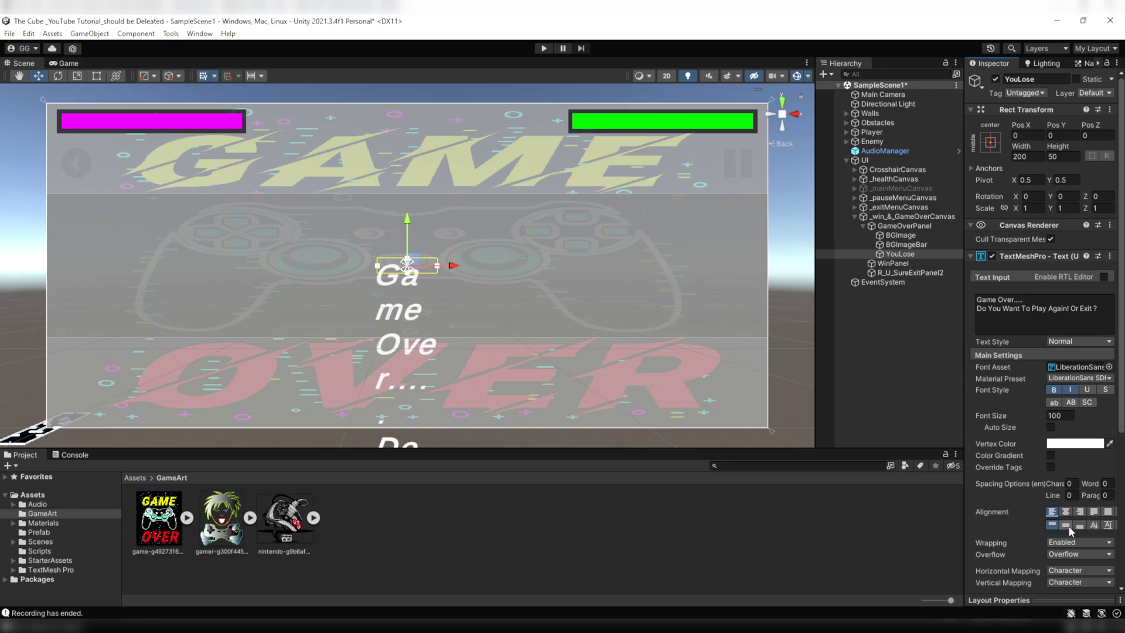
pyautogui.click(1068, 525)
# - Size the YouLose box to 2000×250 and position it at -150, 110
pyautogui.press('t')
pyautogui.moveTo(437, 259); pyautogui.dragTo(750, 179)
pyautogui.moveTo(375, 223); pyautogui.dragTo(155, 225)
pyautogui.press('w')
pyautogui.click(1028, 157)
pyautogui.write('2000')
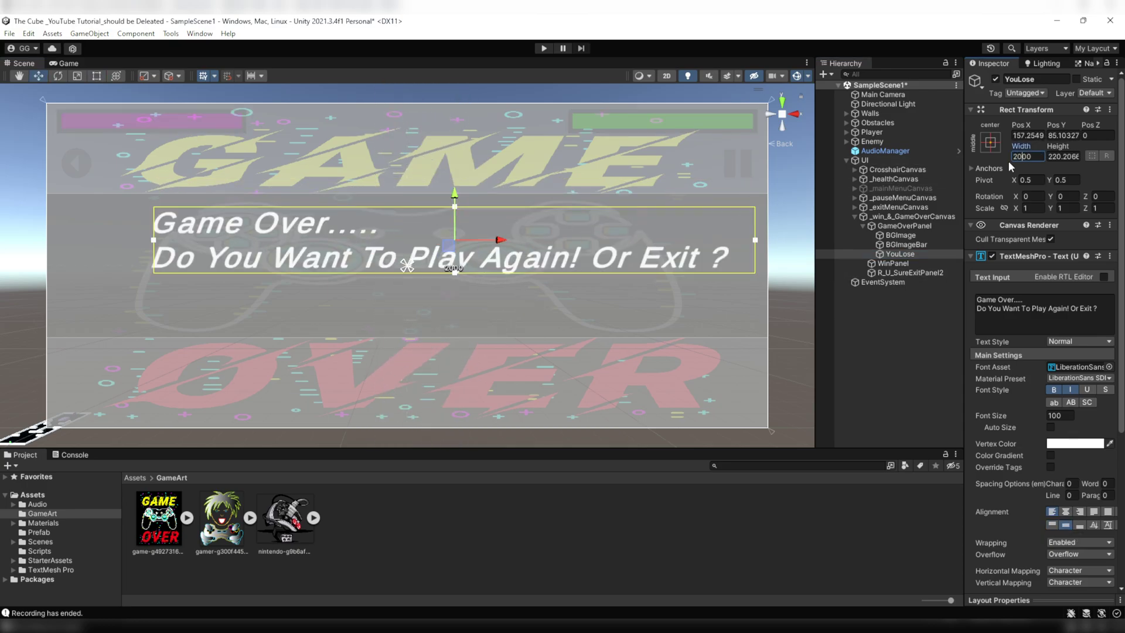
pyautogui.press('Tab')
pyautogui.write('250')
pyautogui.click(1064, 136)
pyautogui.write('112')
pyautogui.click(1028, 136)
pyautogui.write('-188')
pyautogui.press('Return')
pyautogui.click(1028, 136)
pyautogui.write('-150')
pyautogui.click(1064, 135)
pyautogui.write('110')
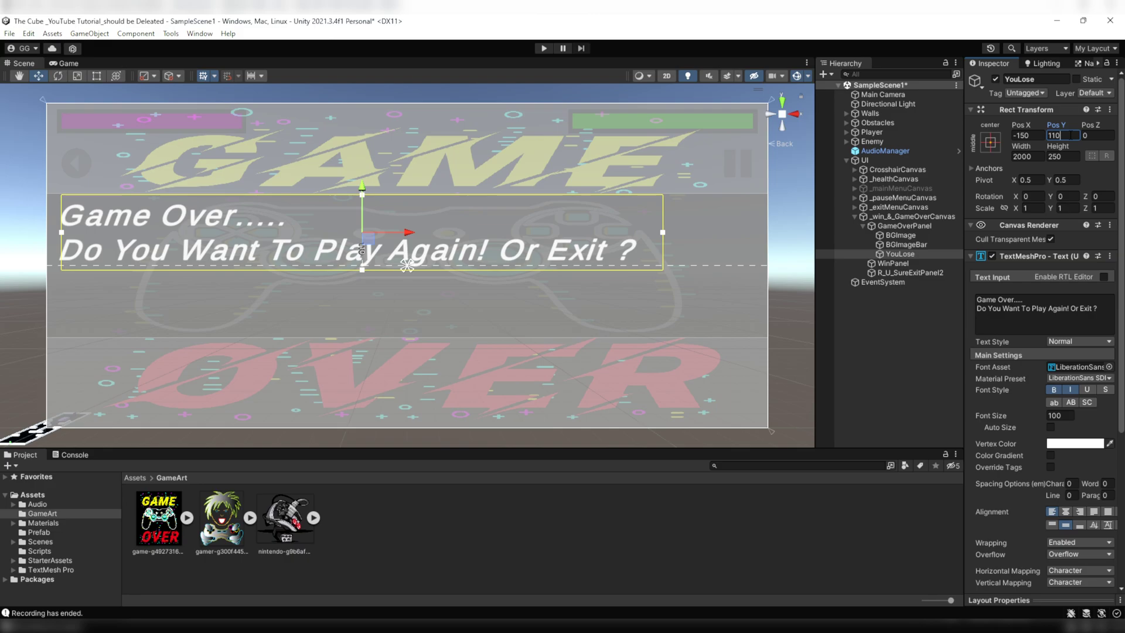
pyautogui.rightClick(890, 228)
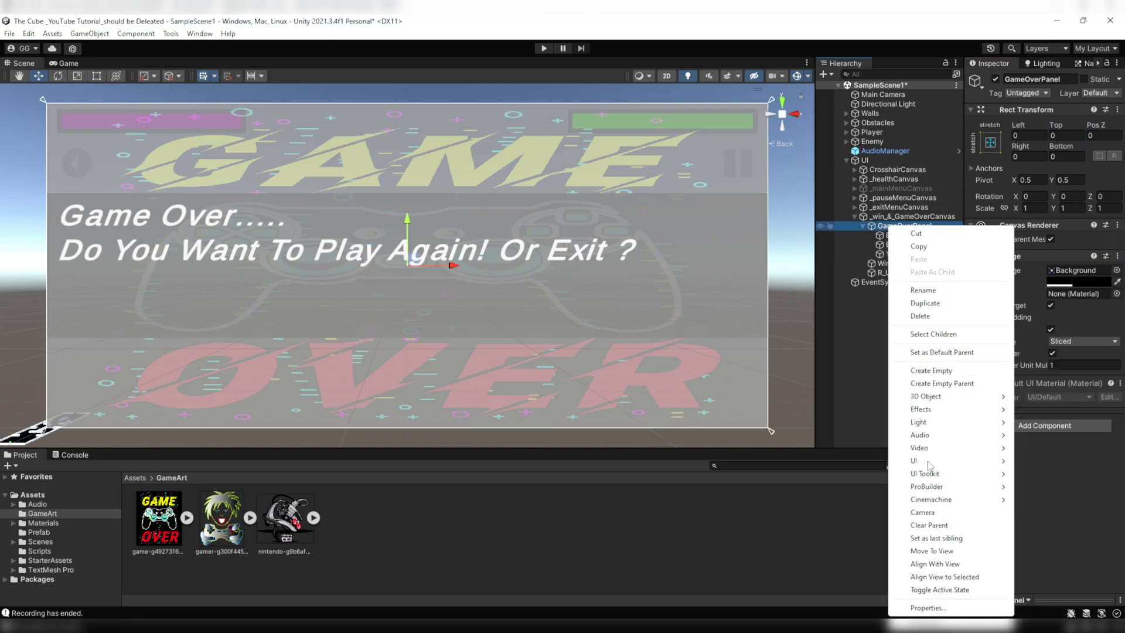
# - Add a TextMeshPro button named AgainButton under GameOverPanel
pyautogui.moveTo(929, 464)
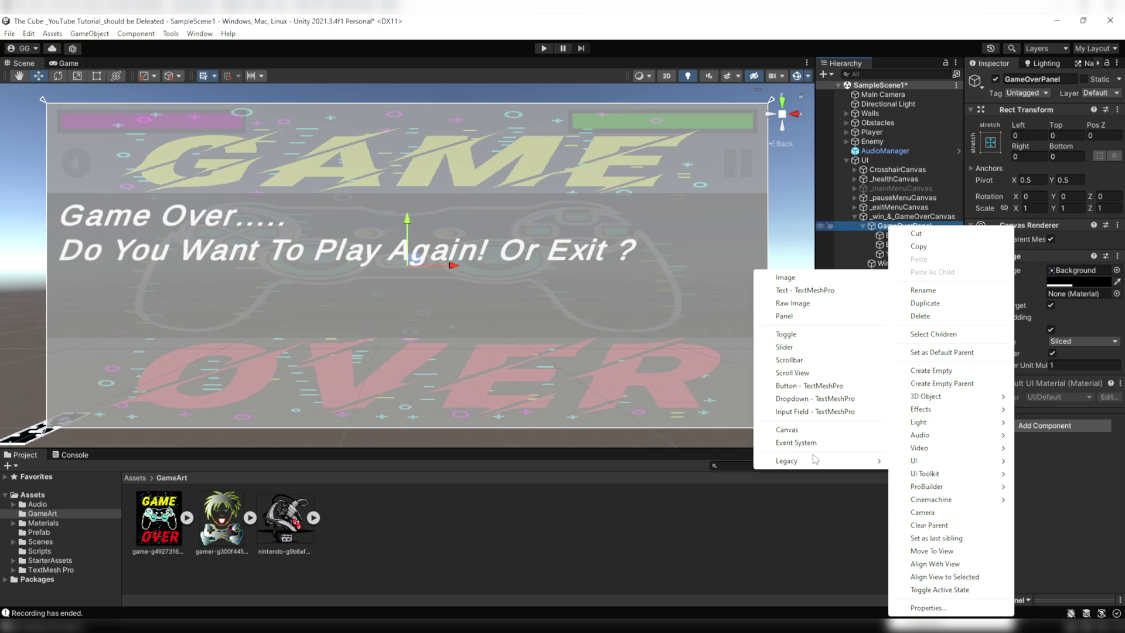
pyautogui.click(788, 386)
pyautogui.write('Again')
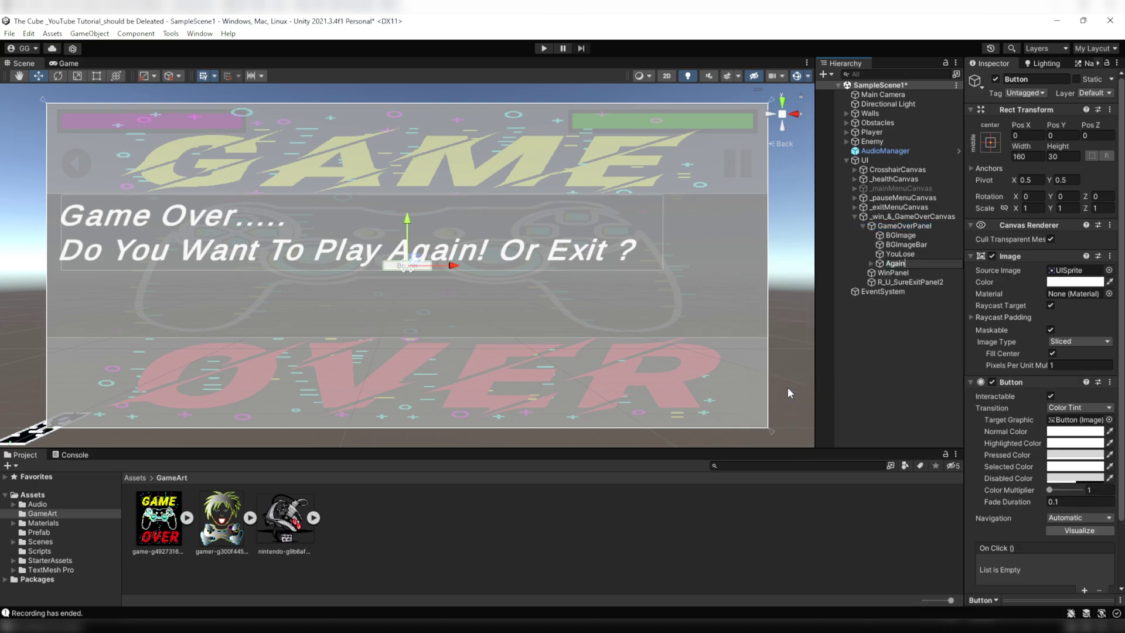
pyautogui.write('Button')
pyautogui.press('Return')
# - Make AgainButton's normal and highlighted colours green, with the normal green semi-transparent
pyautogui.click(1075, 431)
pyautogui.click(1036, 373)
pyautogui.click(972, 521)
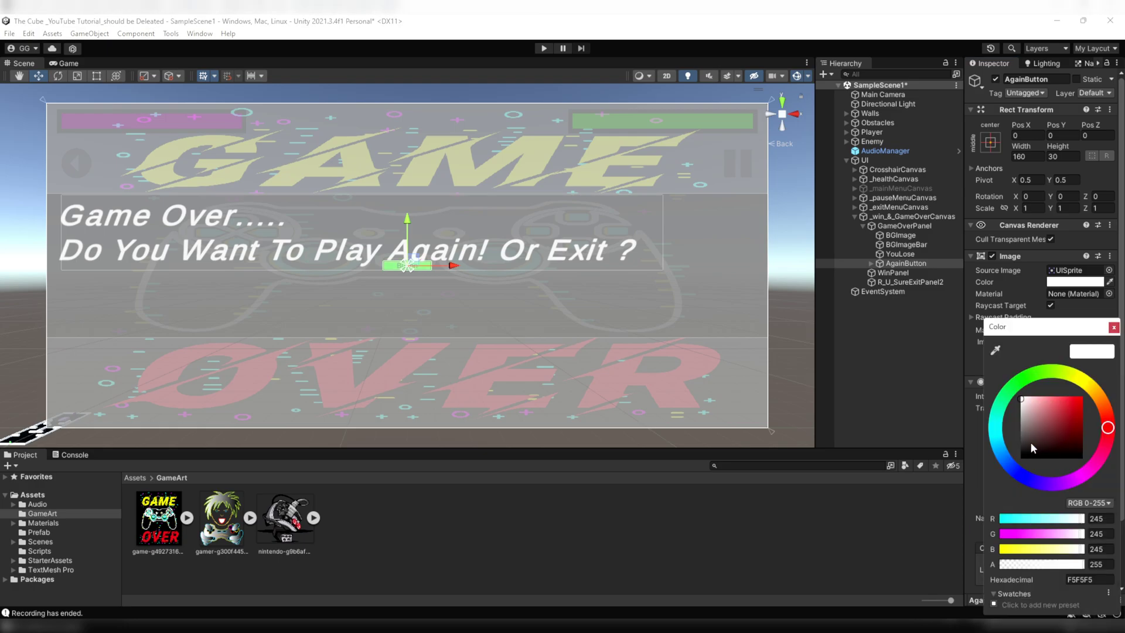
pyautogui.click(1038, 375)
pyautogui.click(1054, 410)
pyautogui.click(1114, 327)
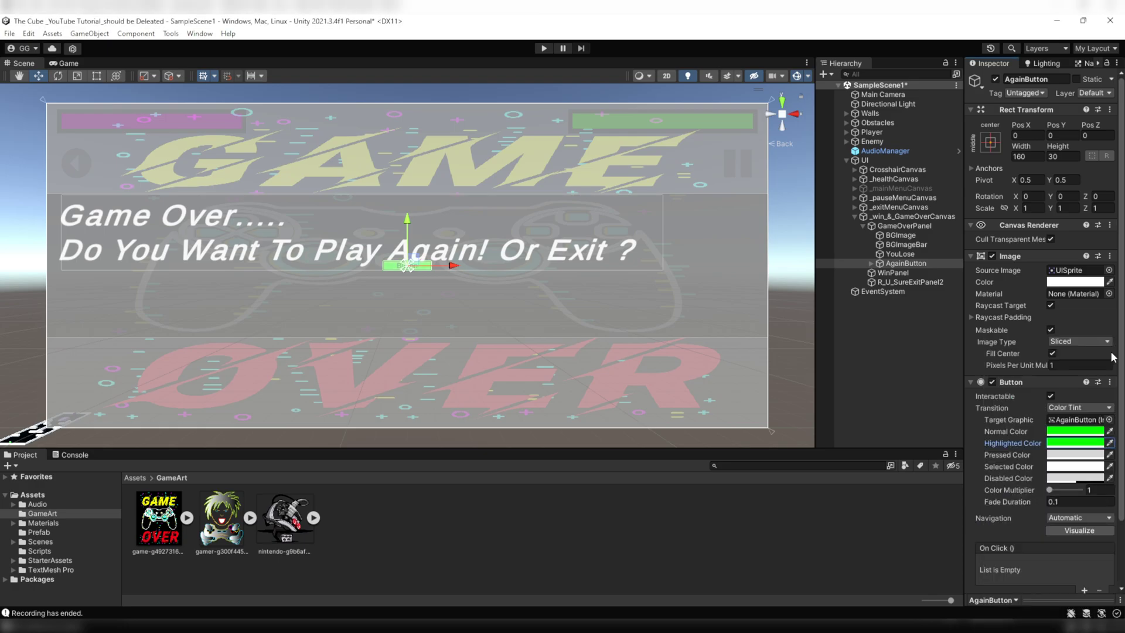
pyautogui.click(1075, 437)
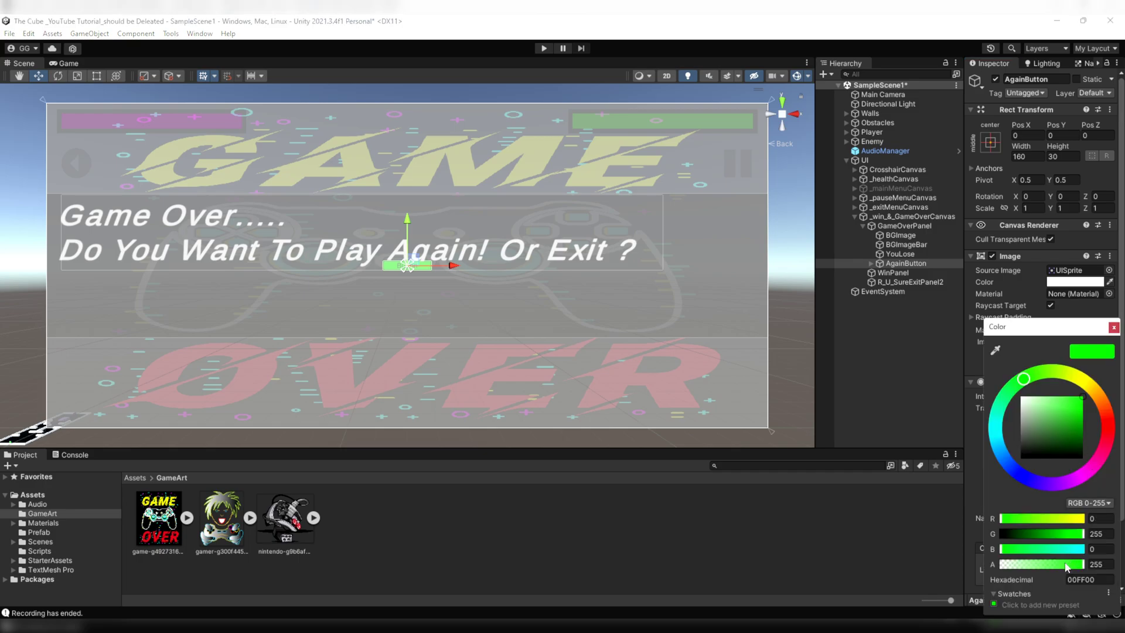
pyautogui.moveTo(1069, 565); pyautogui.dragTo(1032, 568)
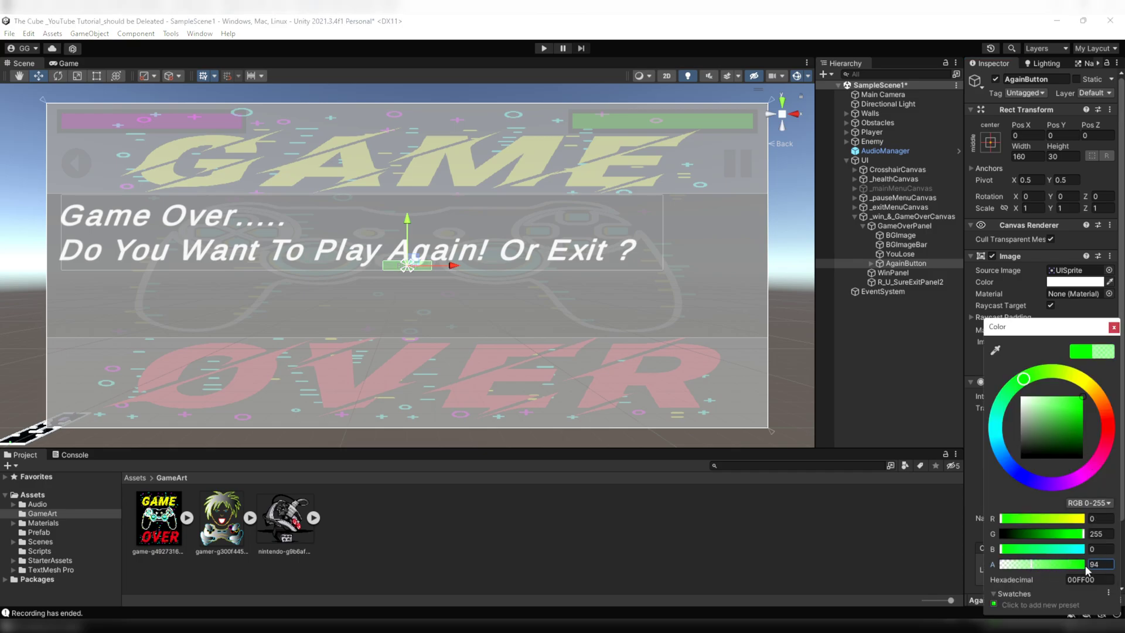
pyautogui.click(1113, 327)
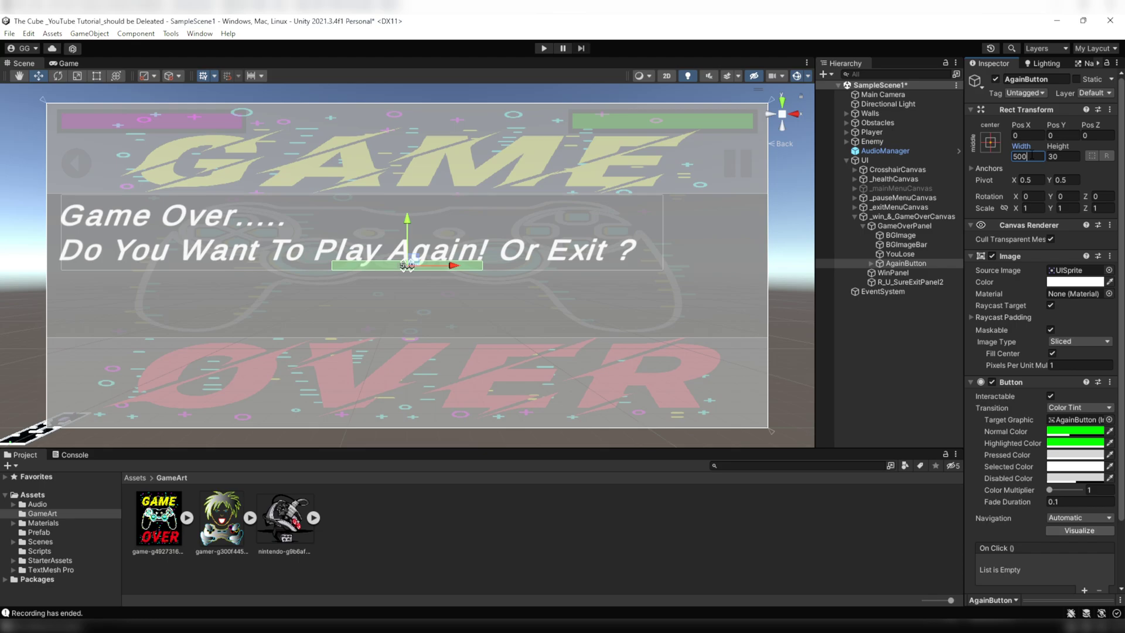
# - Resize AgainButton to 500×150
pyautogui.doubleClick(1027, 156)
pyautogui.write('500')
pyautogui.press('Tab')
pyautogui.write('150')
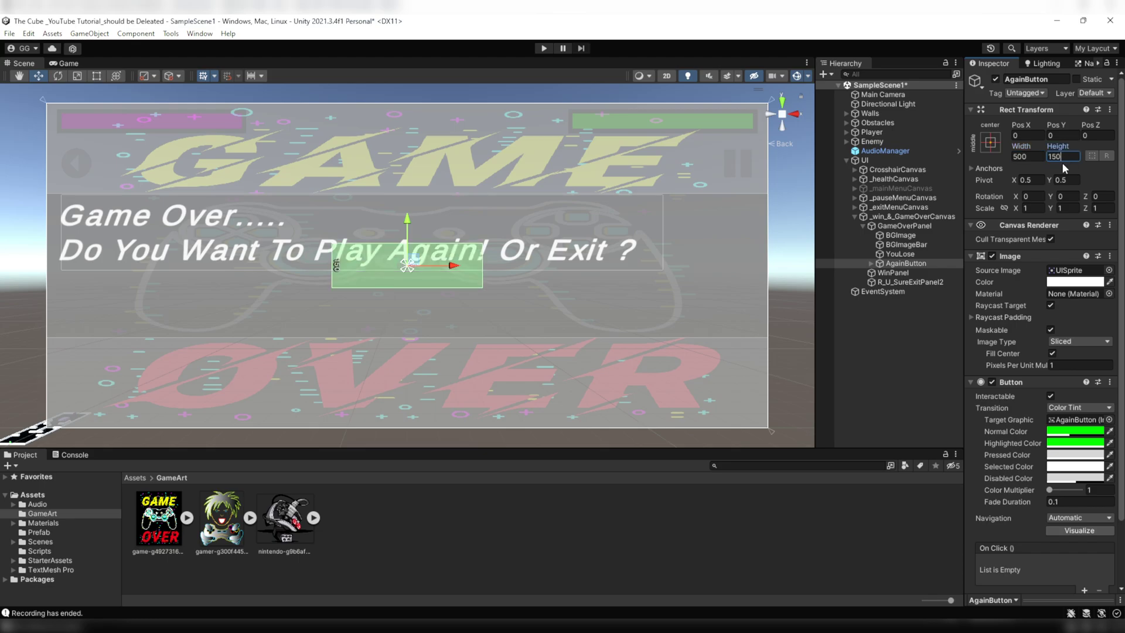
# - Set the button label to bold white 'AGAIN' at font size 100
pyautogui.click(871, 263)
pyautogui.click(920, 272)
pyautogui.click(1022, 309)
pyautogui.write('AGAIN')
pyautogui.click(1054, 389)
pyautogui.click(1056, 416)
pyautogui.write('100')
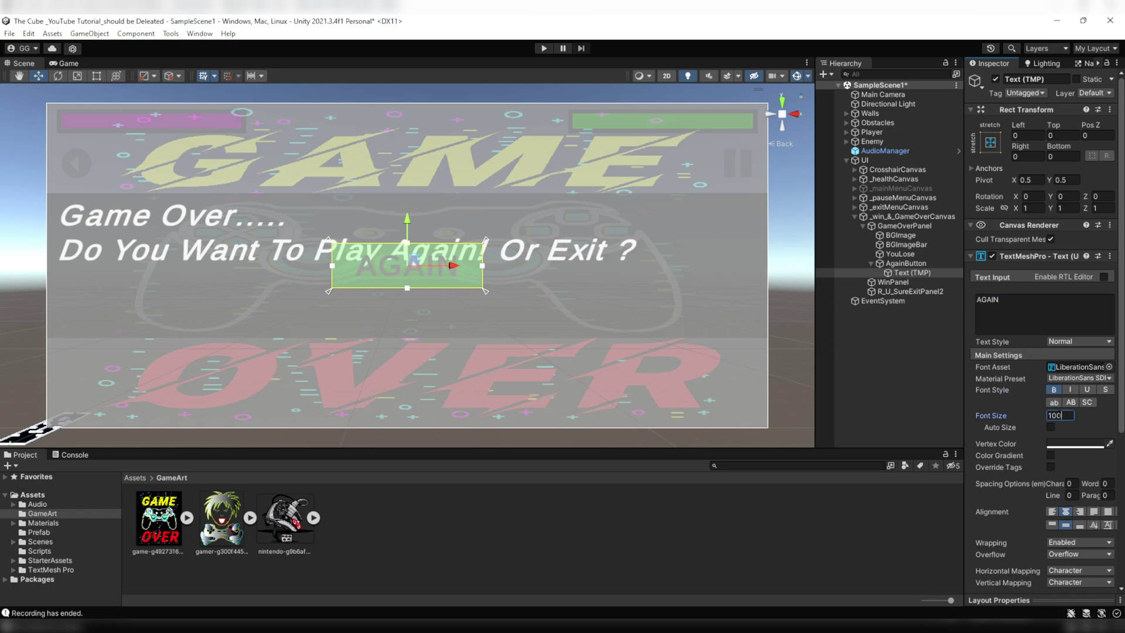
pyautogui.click(1072, 443)
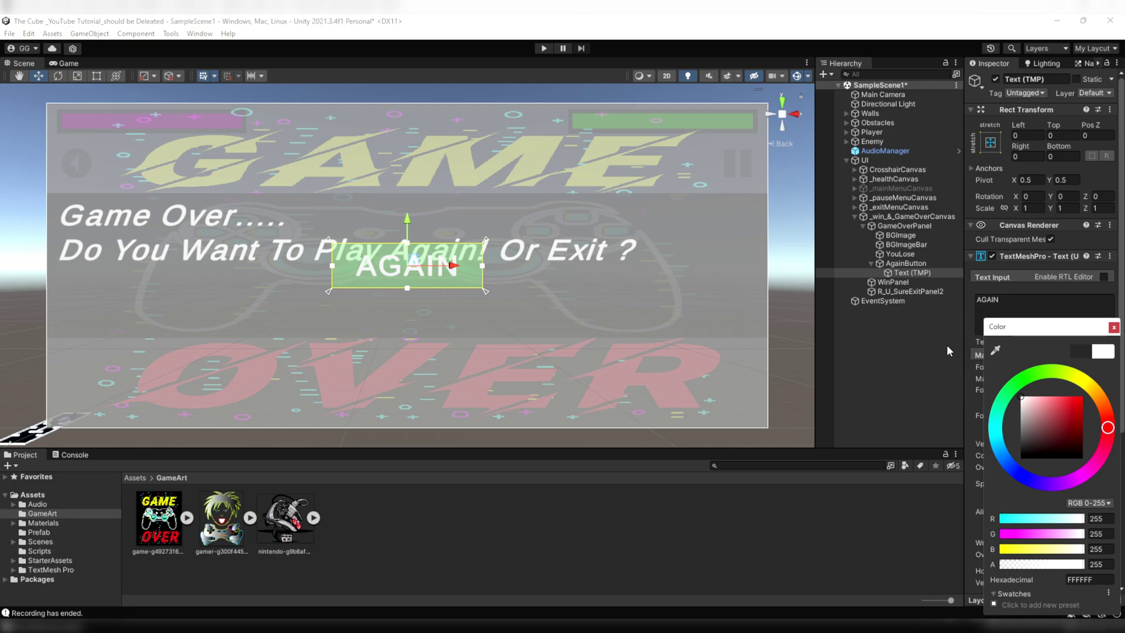
pyautogui.click(1115, 328)
pyautogui.click(906, 263)
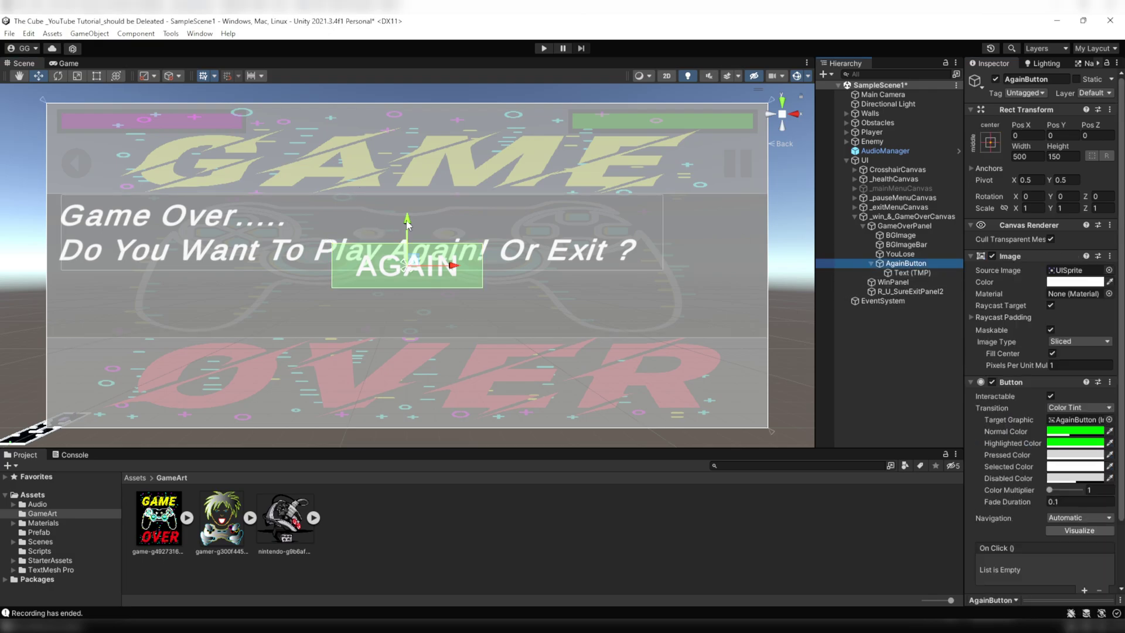
# - Move the green AGAIN button down to Pos -330/-130
pyautogui.moveTo(407, 227); pyautogui.dragTo(299, 263)
pyautogui.press('Tab')
pyautogui.write('-130')
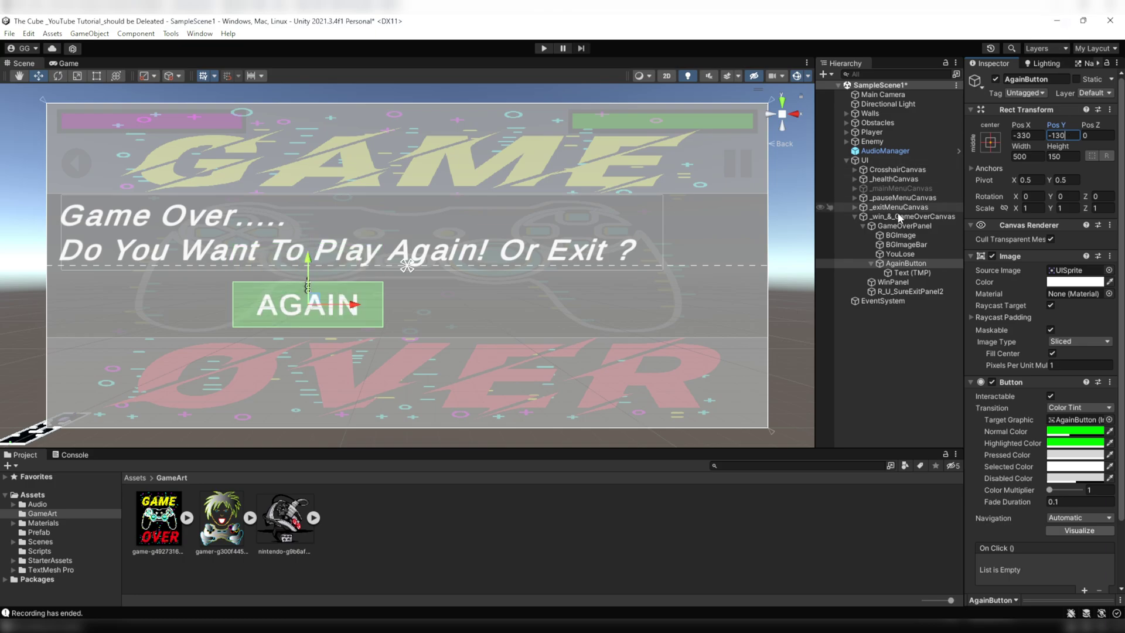
pyautogui.click(870, 265)
# - Duplicate the AGAIN button as ExitButton with a red normal colour
pyautogui.hotkey('ctrl', 'd')
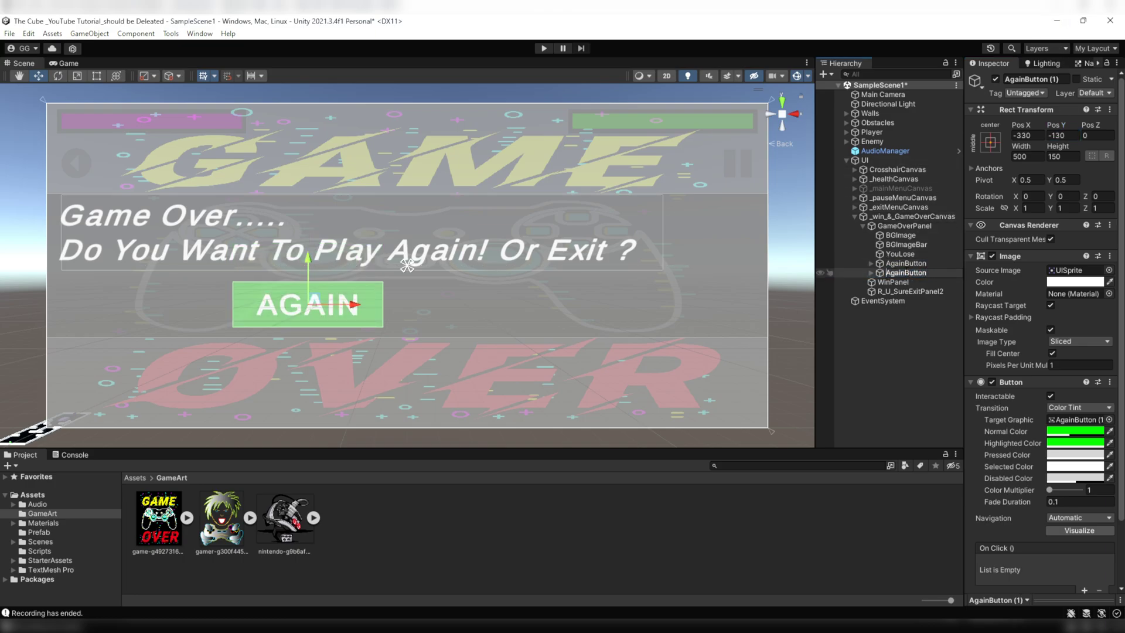
pyautogui.write('Exit')
pyautogui.click(1075, 431)
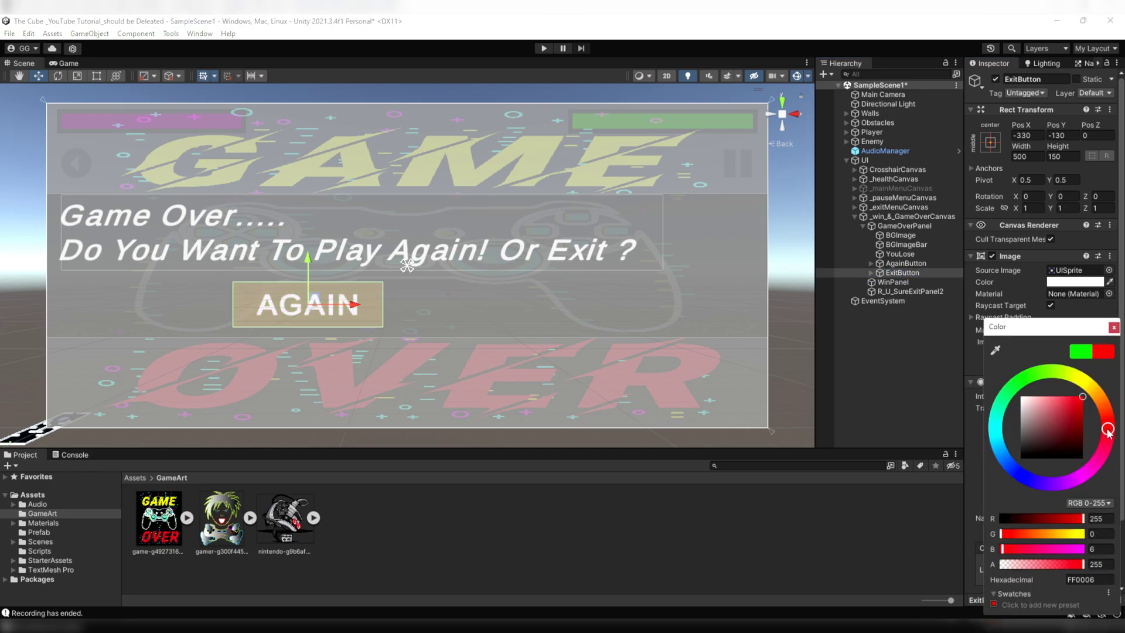
pyautogui.press('Return')
# - Relabel the ExitButton copy 'EXIT' and place it at Pos X 330
pyautogui.click(871, 273)
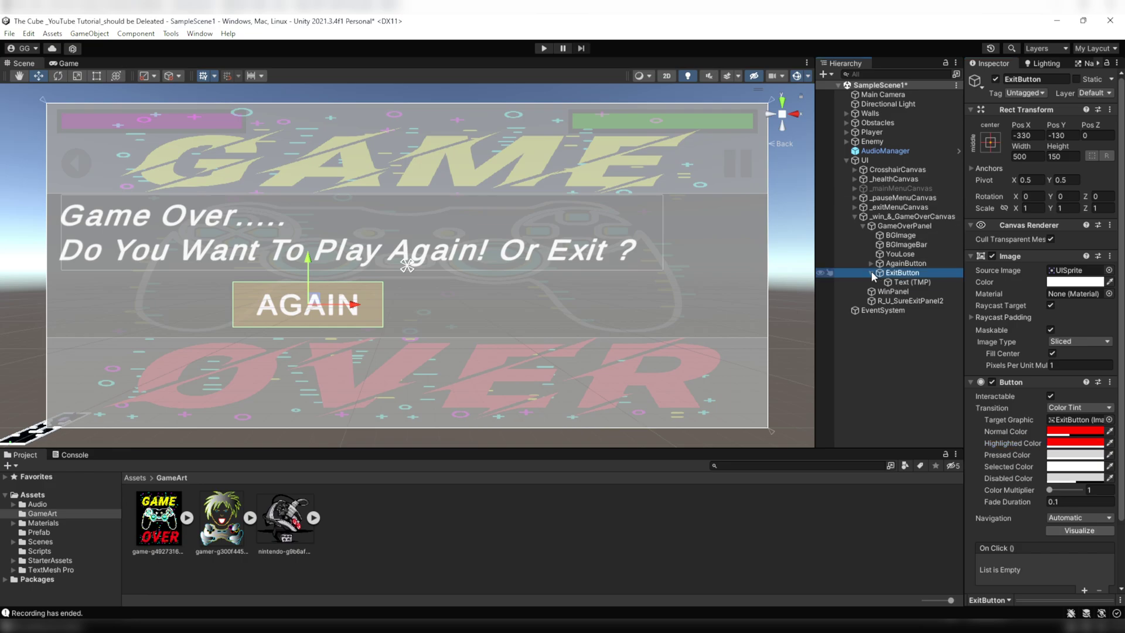
pyautogui.click(908, 282)
pyautogui.doubleClick(974, 299)
pyautogui.write('EXIT')
pyautogui.click(904, 273)
pyautogui.click(1017, 135)
pyautogui.press('Delete')
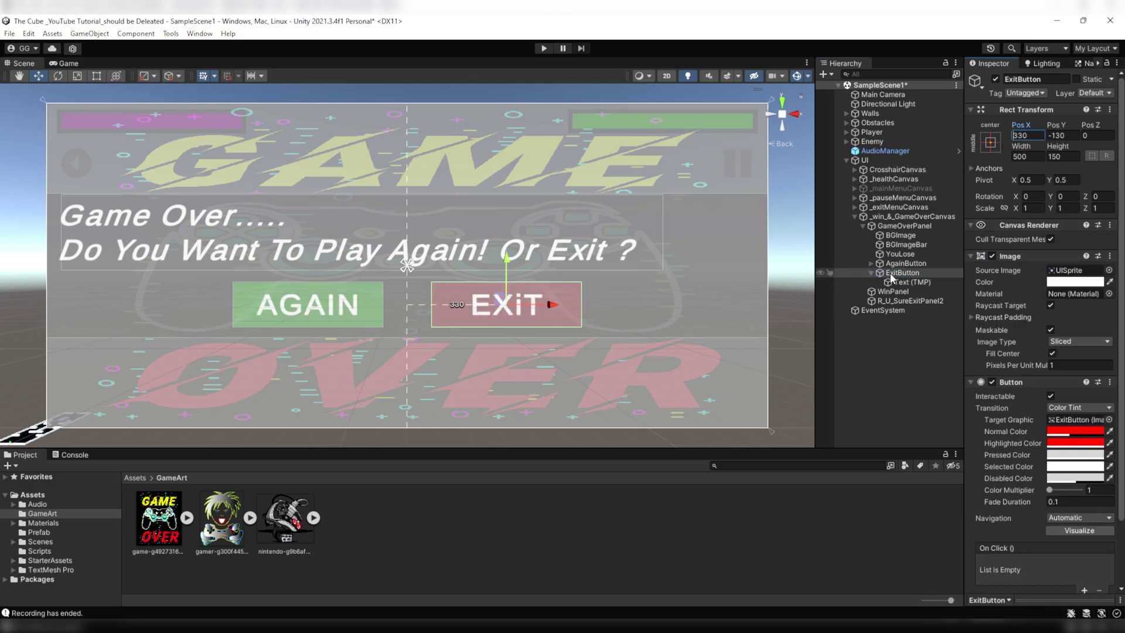
pyautogui.click(872, 273)
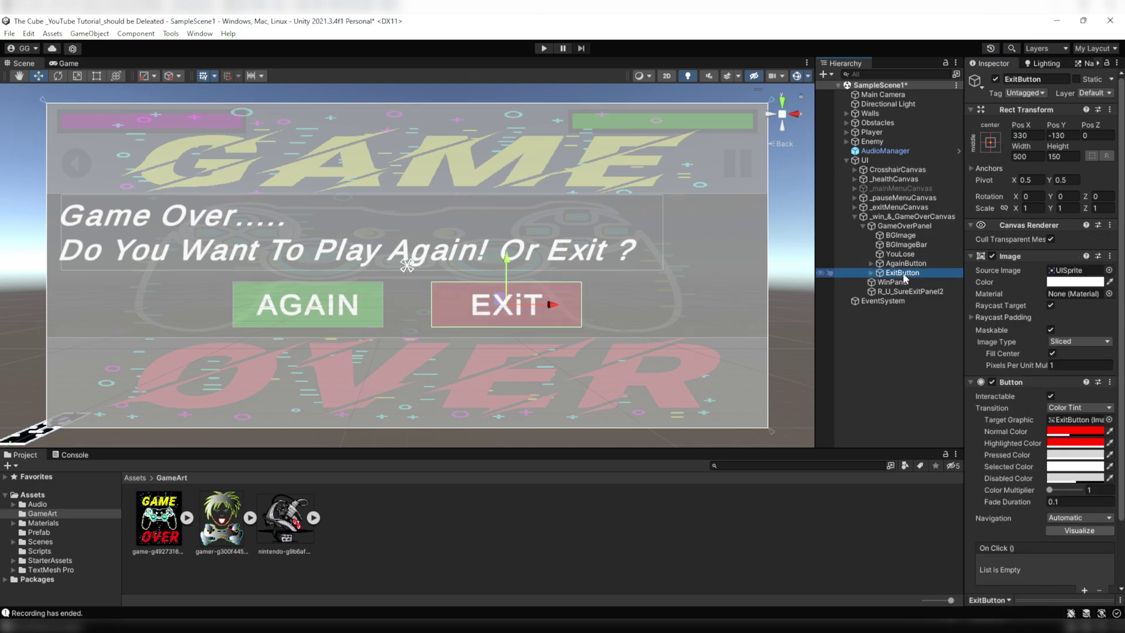
pyautogui.click(863, 226)
# - Copy GameOverPanel's BGImage, BGImageBar and YouLose into WinPanel as children
pyautogui.click(897, 236)
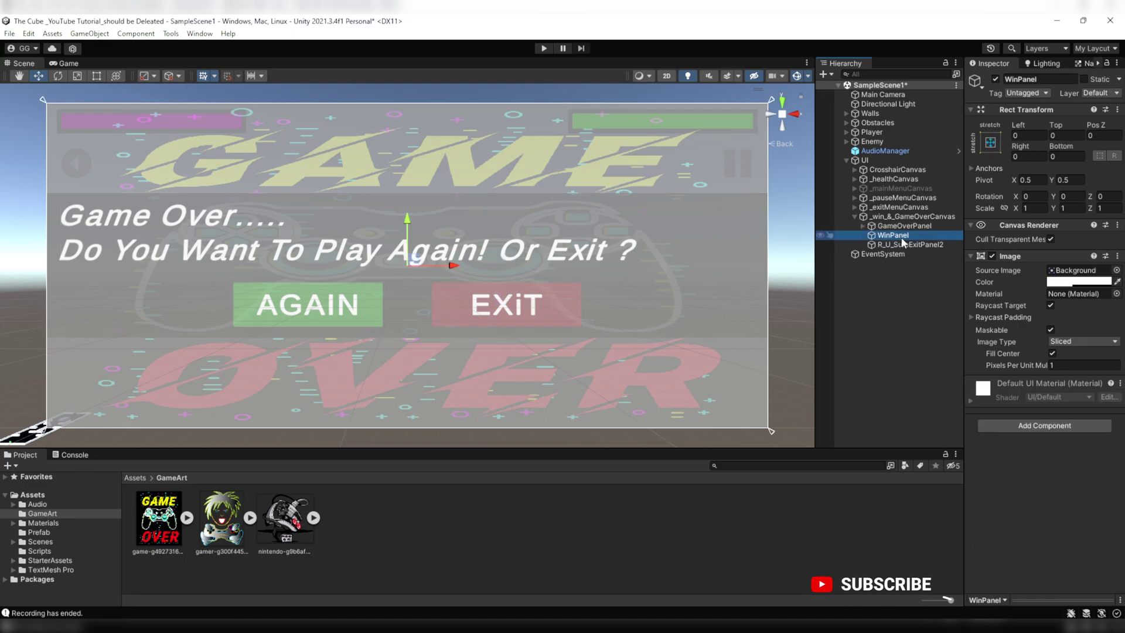
pyautogui.rightClick(900, 235)
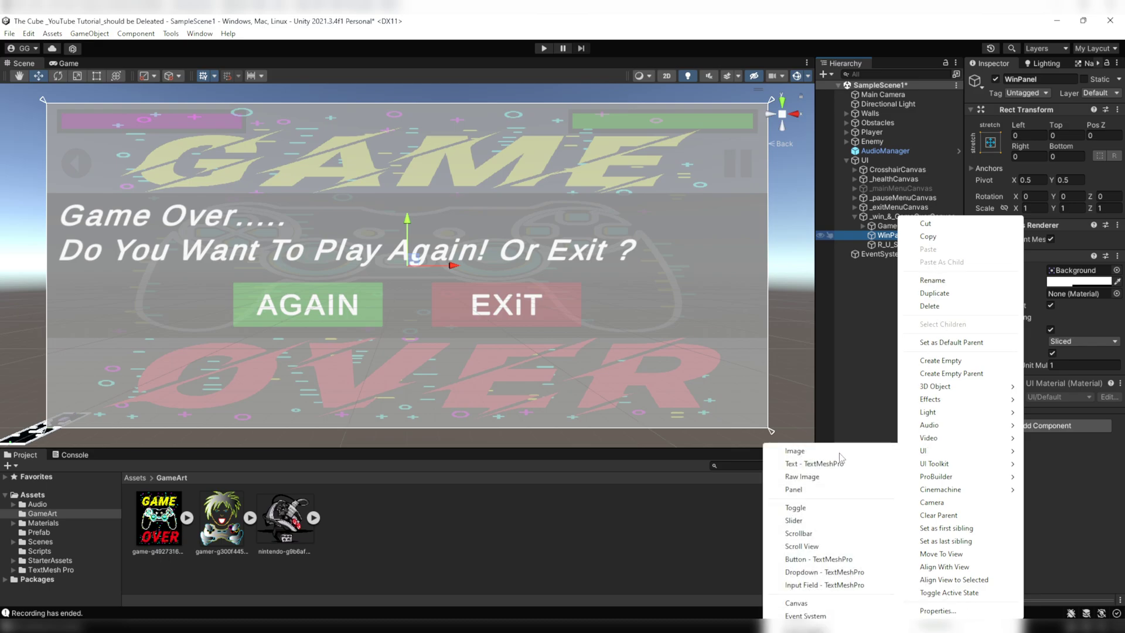
pyautogui.click(861, 228)
pyautogui.click(897, 235)
pyautogui.keyDown('shift'); pyautogui.click(901, 254); pyautogui.keyUp('shift')
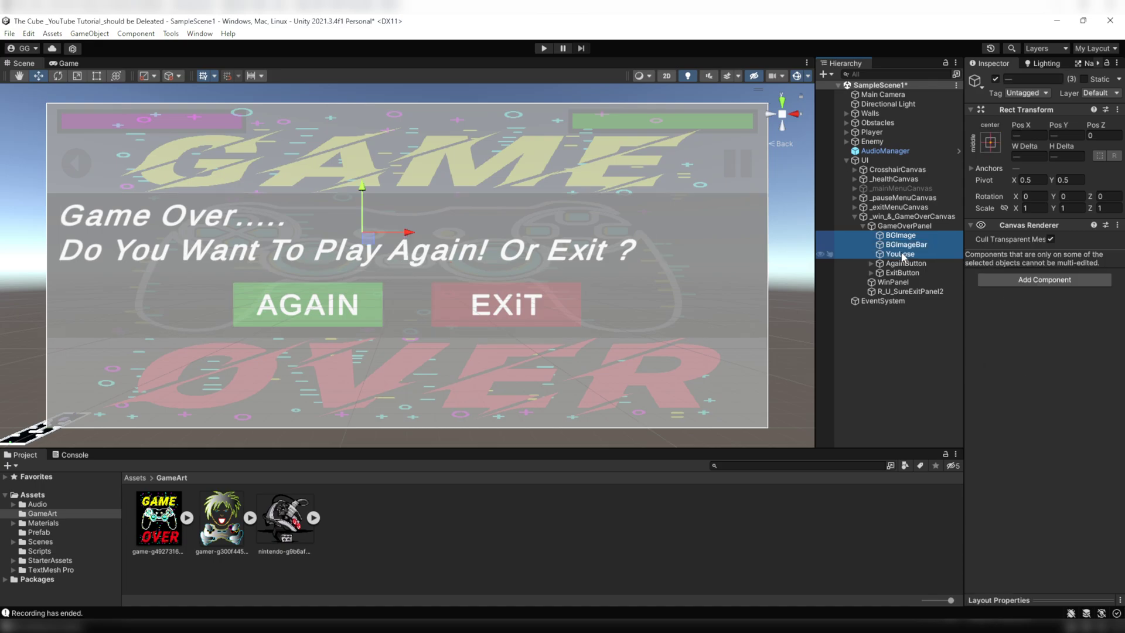
pyautogui.click(863, 225)
pyautogui.rightClick(885, 235)
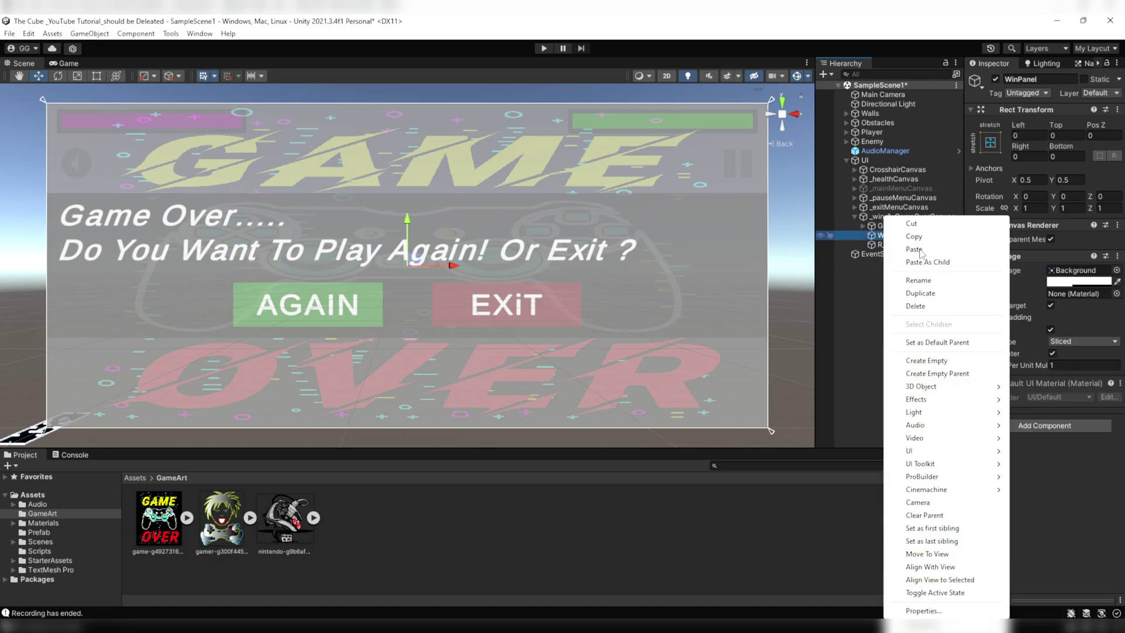
pyautogui.click(926, 262)
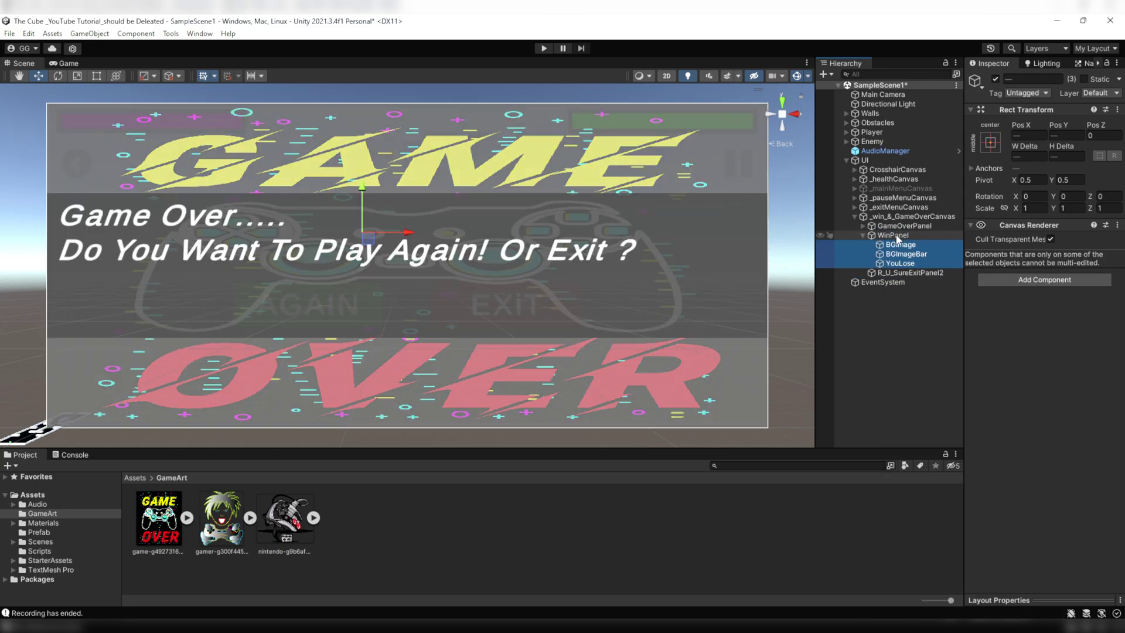
# - Give WinPanel's BGImage the gamer sprite, tinted orange FF8300
pyautogui.click(900, 248)
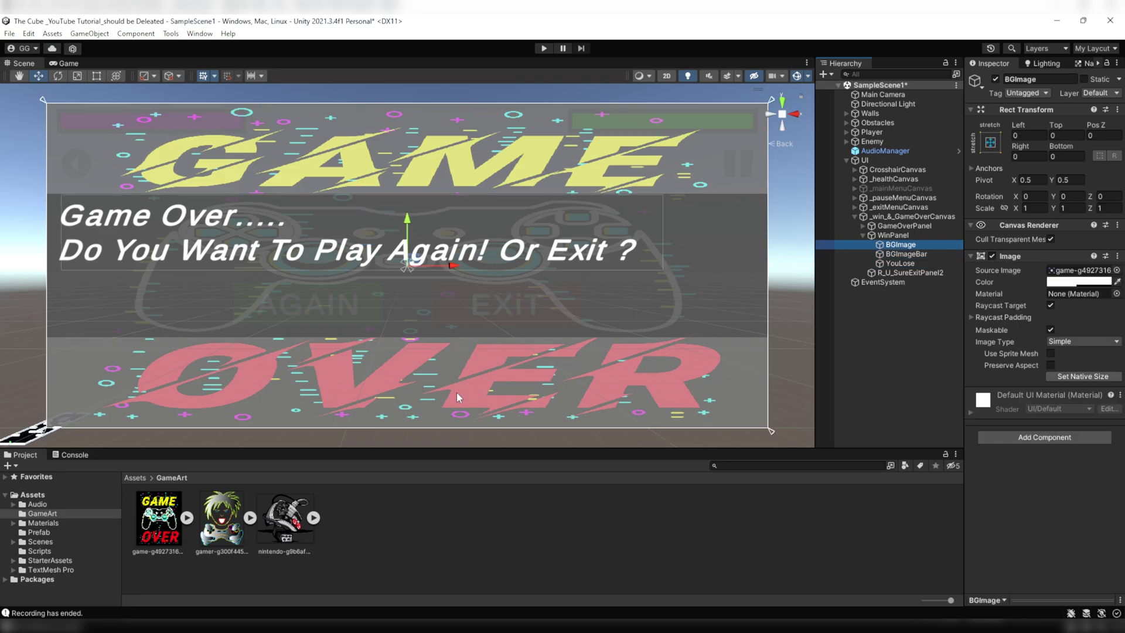
pyautogui.moveTo(226, 527); pyautogui.dragTo(1081, 271)
pyautogui.click(1079, 282)
pyautogui.moveTo(1072, 352)
pyautogui.mouseDown()
pyautogui.moveTo(1083, 341)
pyautogui.moveTo(1103, 348)
pyautogui.mouseUp()
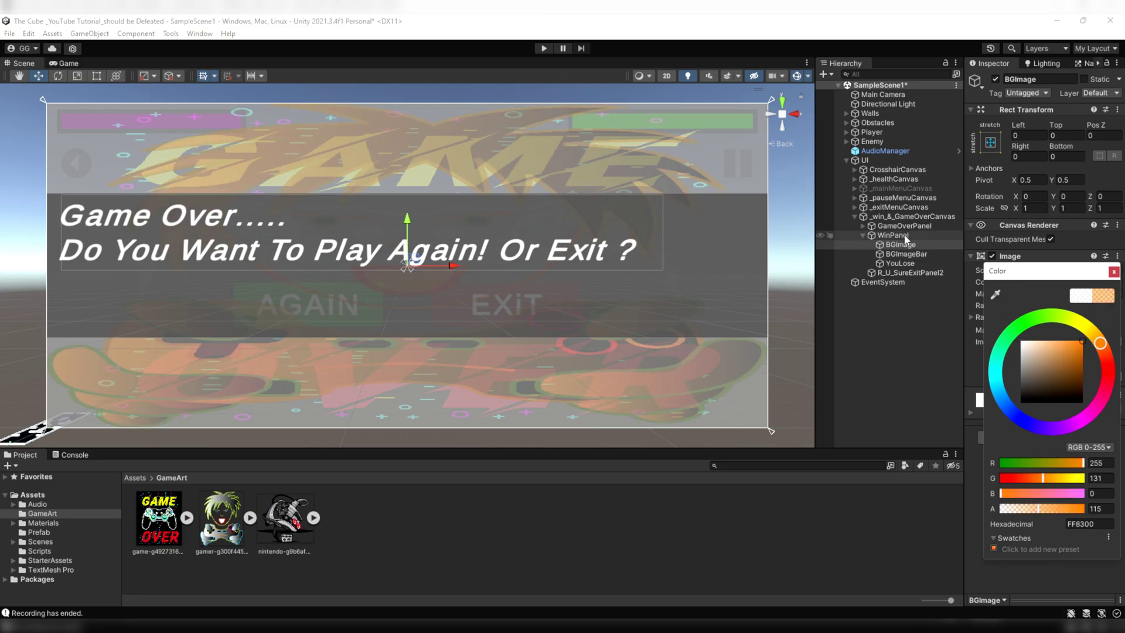
# - Deactivate GameOverPanel and R_U_SureExitPanel2 and switch to the Game view
pyautogui.click(896, 228)
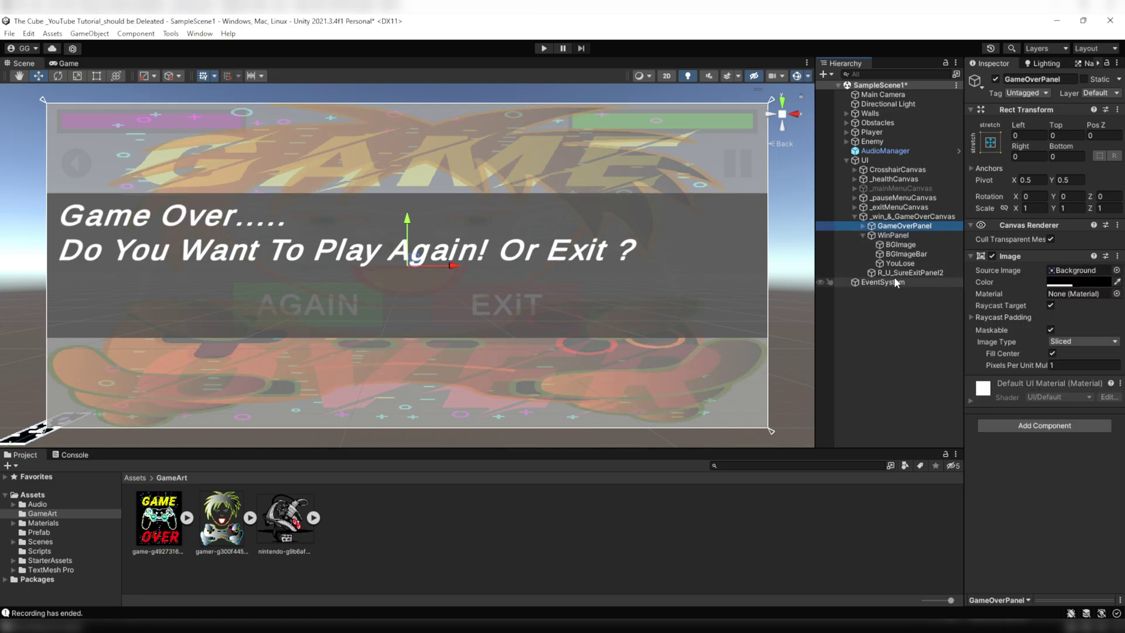
pyautogui.keyDown('ctrl'); pyautogui.click(910, 272); pyautogui.keyUp('ctrl')
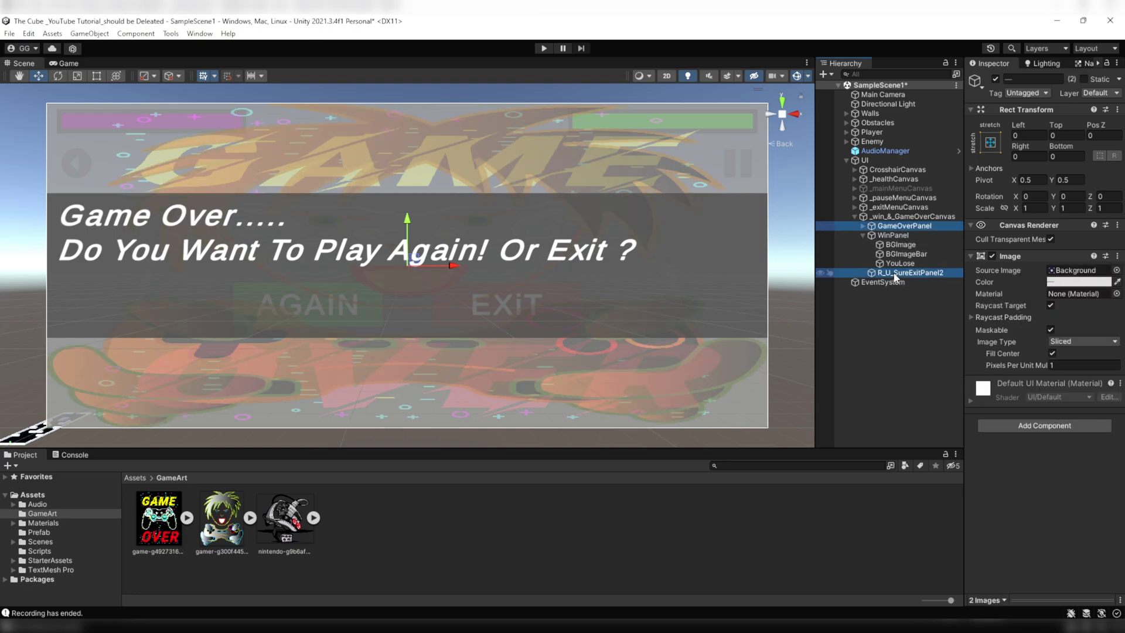
pyautogui.click(993, 80)
pyautogui.click(286, 168)
pyautogui.click(69, 63)
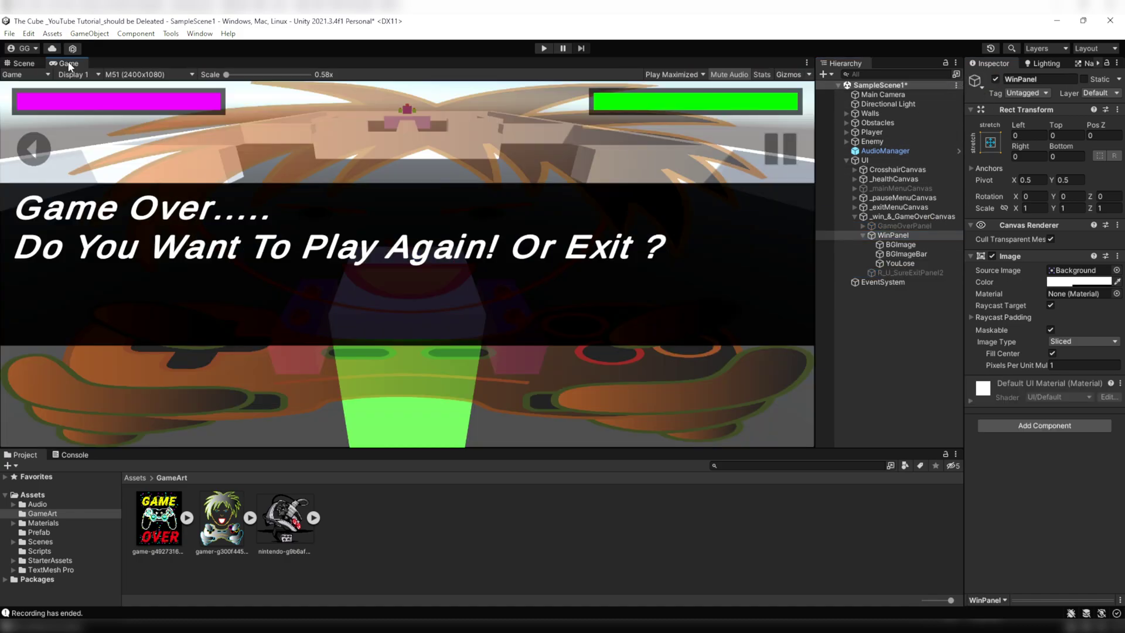
# - Make WinPanel's background colour fully opaque black
pyautogui.click(893, 234)
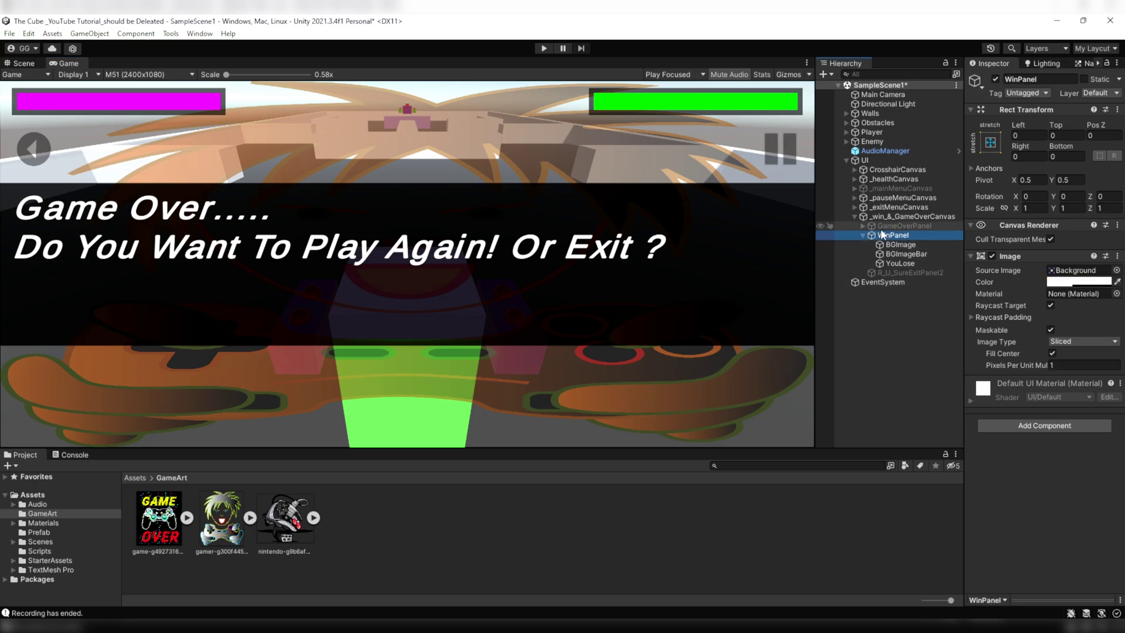
pyautogui.click(1054, 284)
pyautogui.moveTo(1062, 363); pyautogui.dragTo(971, 445)
pyautogui.moveTo(1043, 507); pyautogui.dragTo(1087, 507)
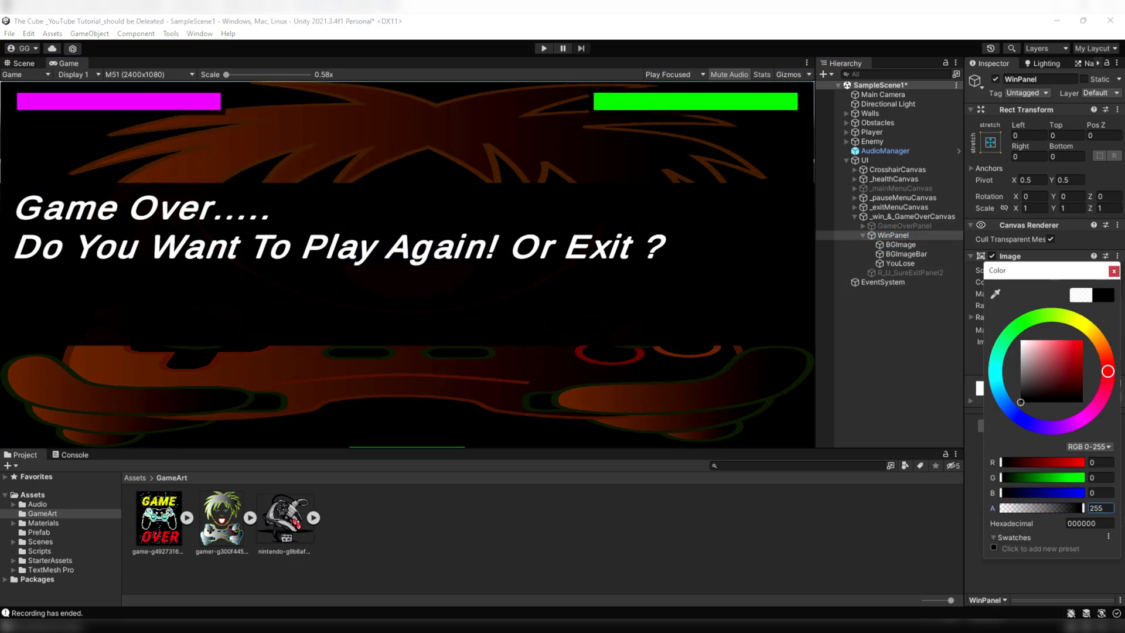
pyautogui.click(1113, 271)
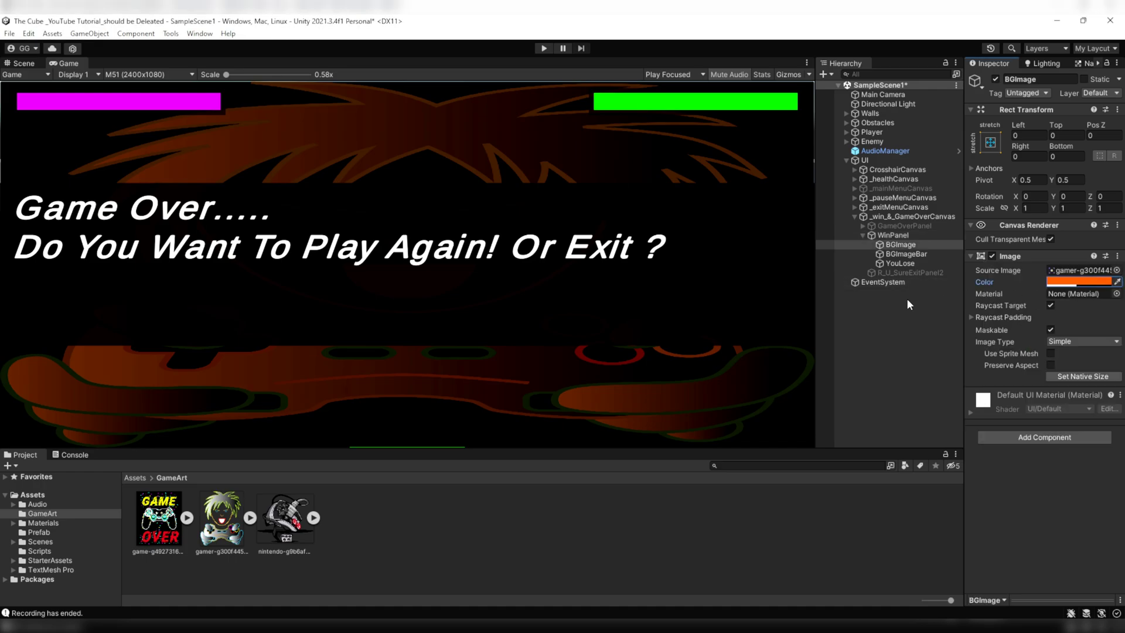
# - Rename YouLose to YouWin with centred text 'Congratulations You Won.... Press OK to go to the main menu.'
pyautogui.click(901, 264)
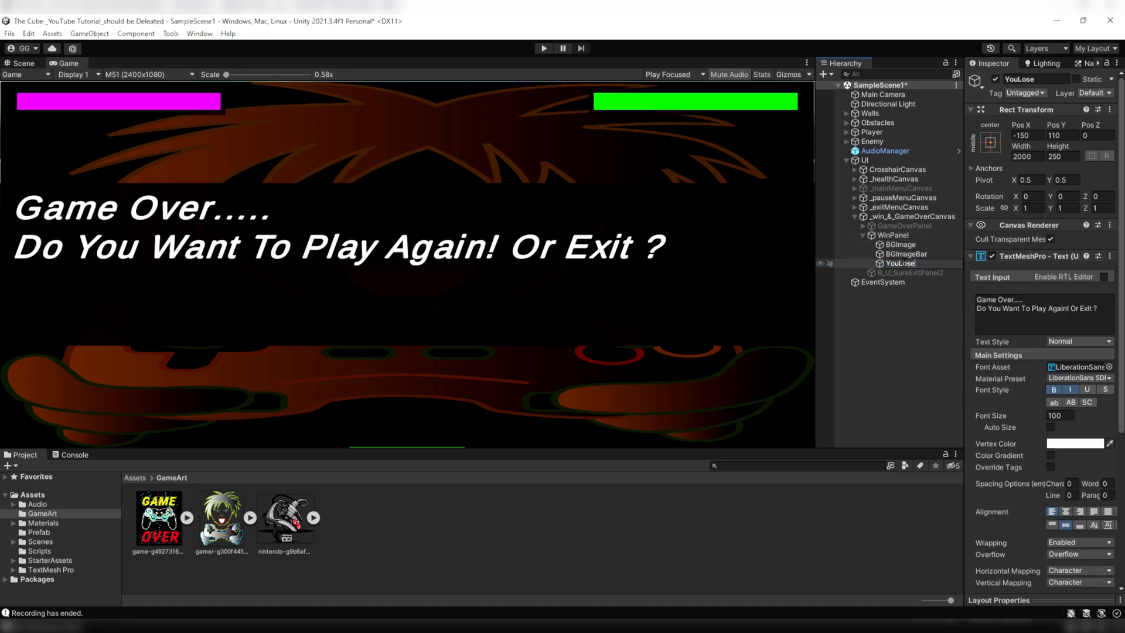
pyautogui.write('Win')
pyautogui.press('Return')
pyautogui.moveTo(1104, 311); pyautogui.dragTo(957, 301)
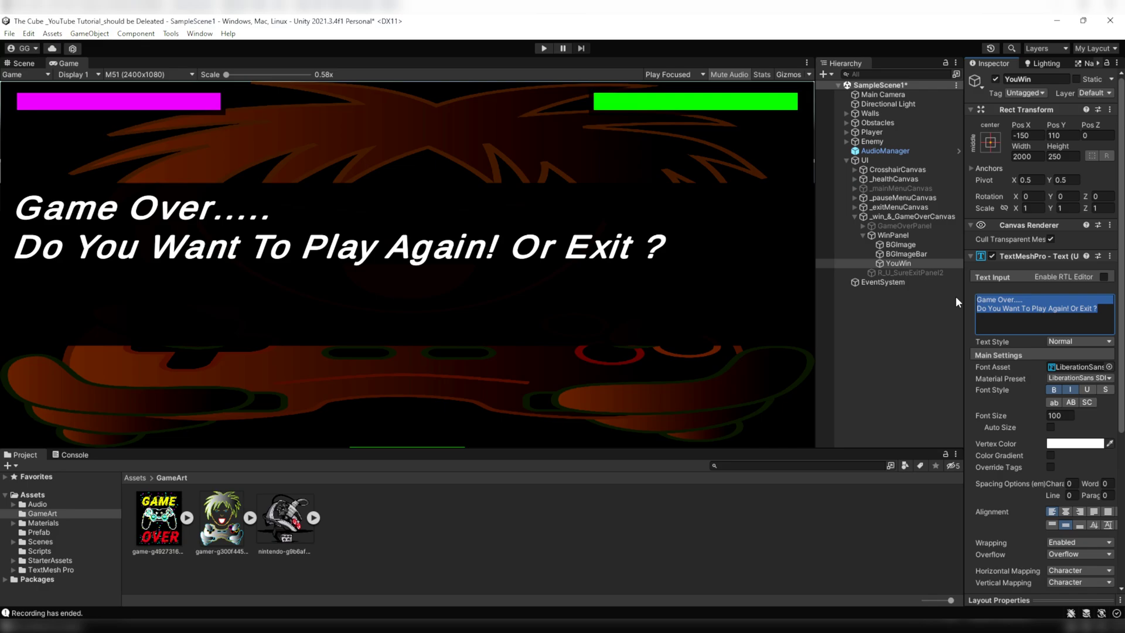
pyautogui.write('Congratulations You Won.')
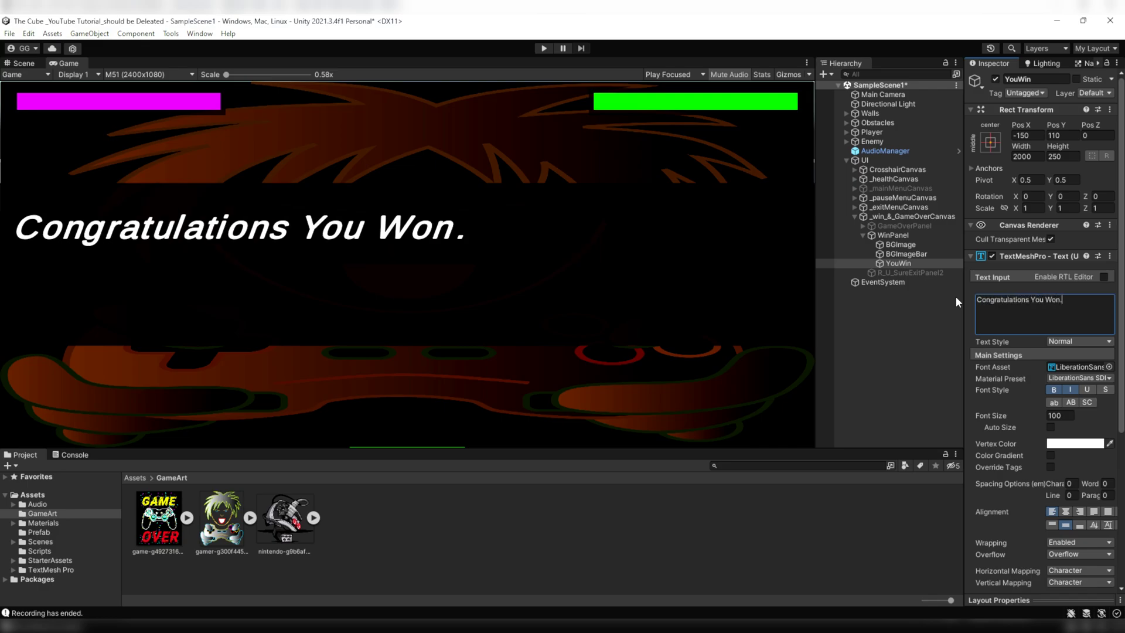
pyautogui.write('...')
pyautogui.press('Return')
pyautogui.write('Press OK to go to the main ')
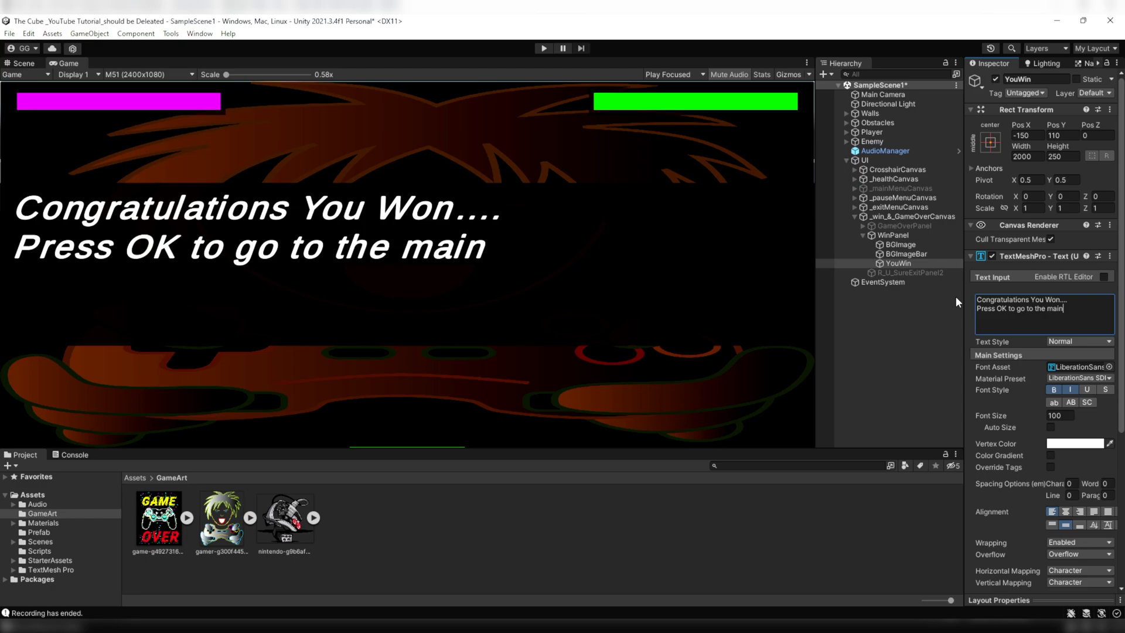
pyautogui.write('menu.')
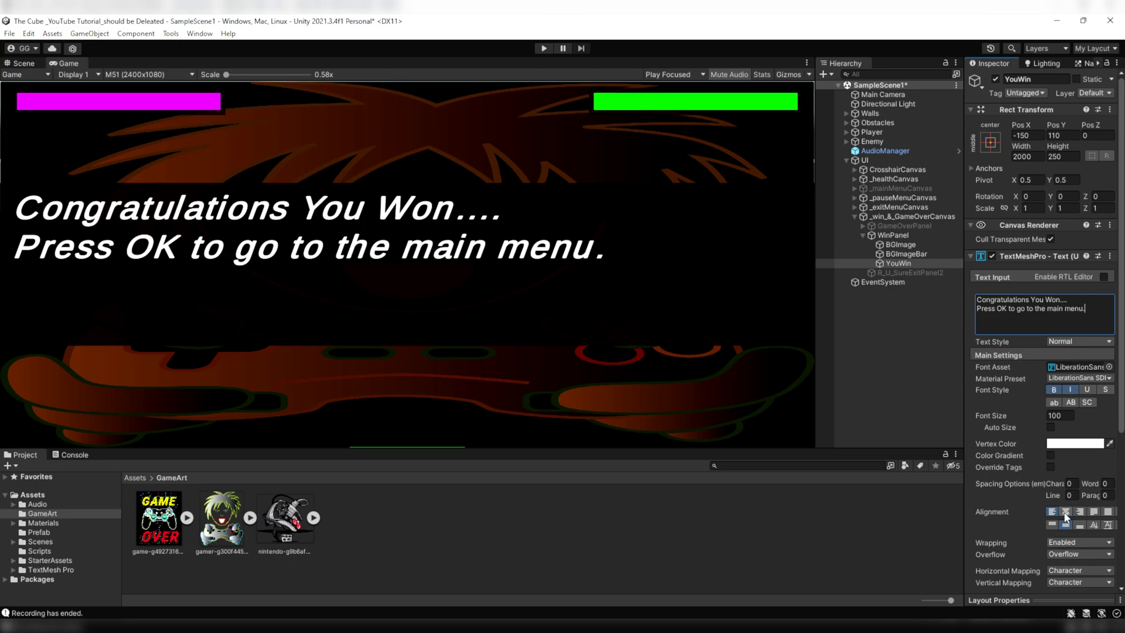
pyautogui.click(1066, 512)
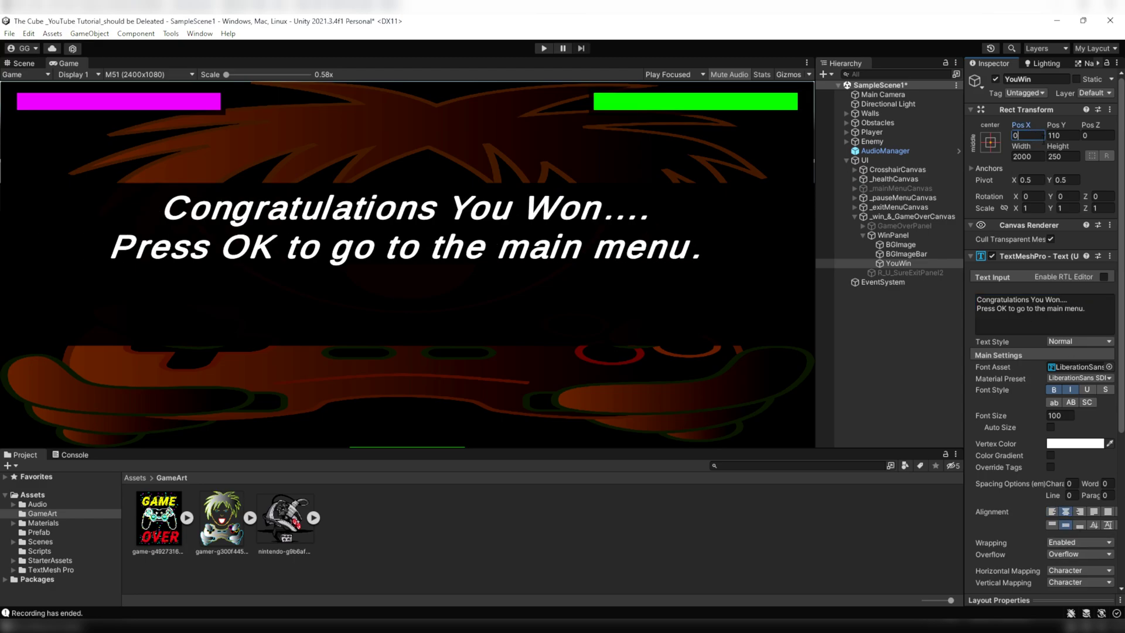
# - Add a new button named OKButton inside WinPanel
pyautogui.rightClick(886, 235)
pyautogui.moveTo(919, 451)
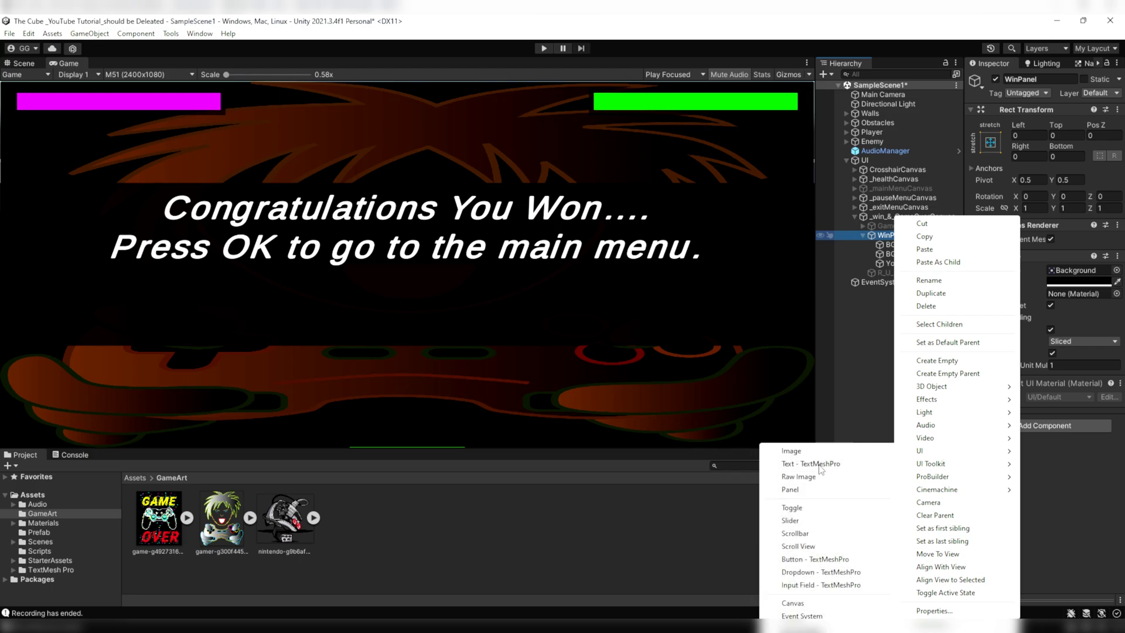
pyautogui.click(811, 559)
pyautogui.write('OKButton')
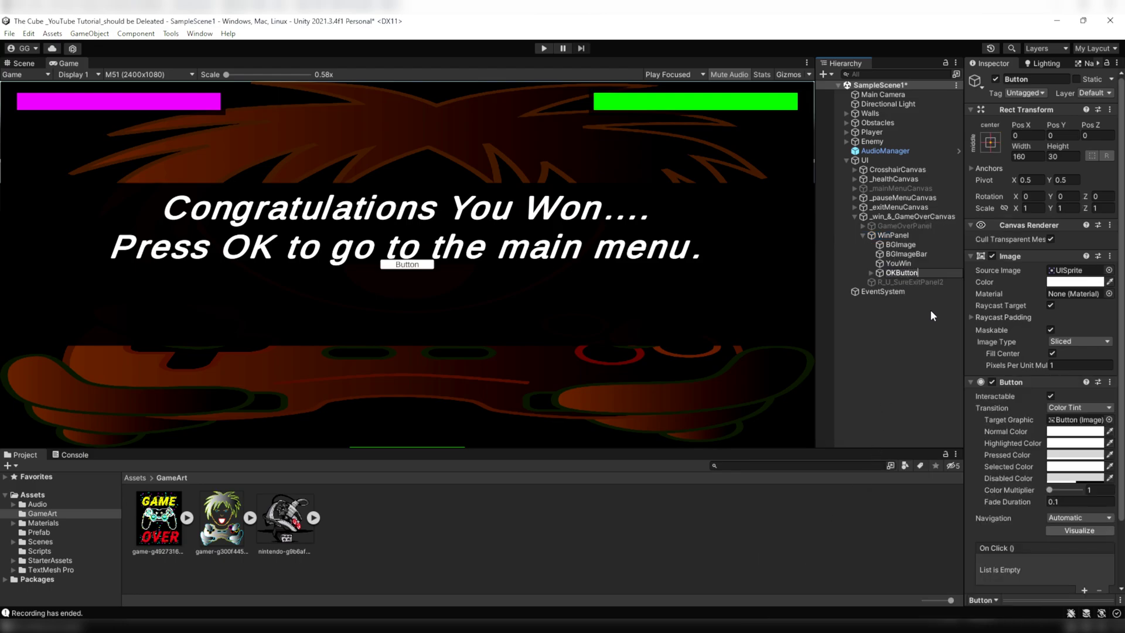
# - Size the OKButton 500 by 100 and move it down to Pos Y -120
pyautogui.click(1020, 157)
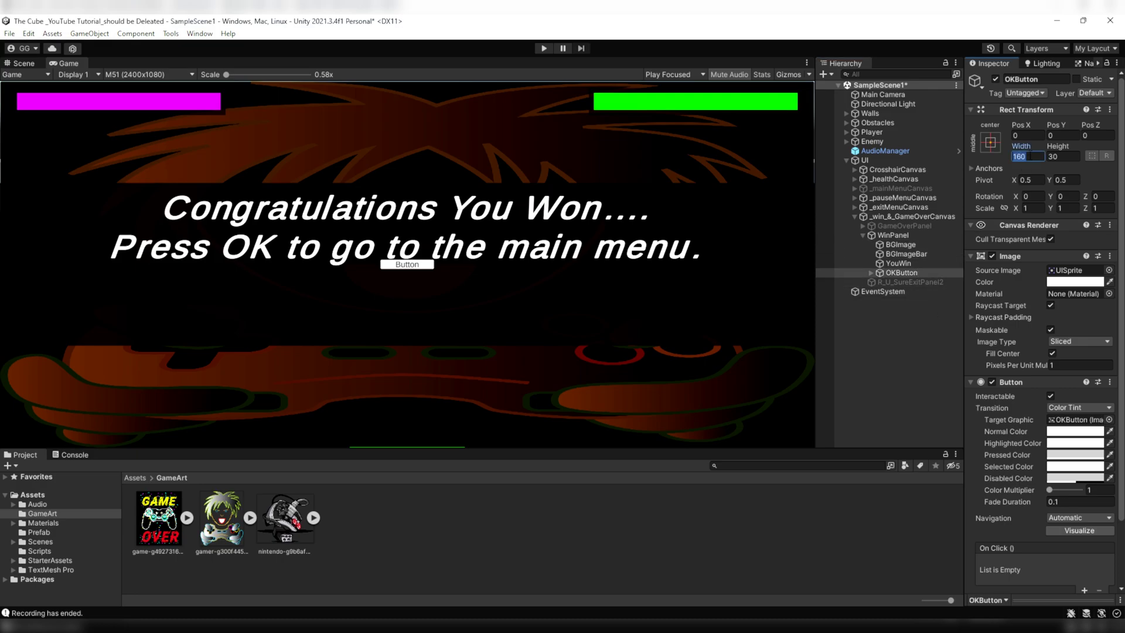
pyautogui.write('500')
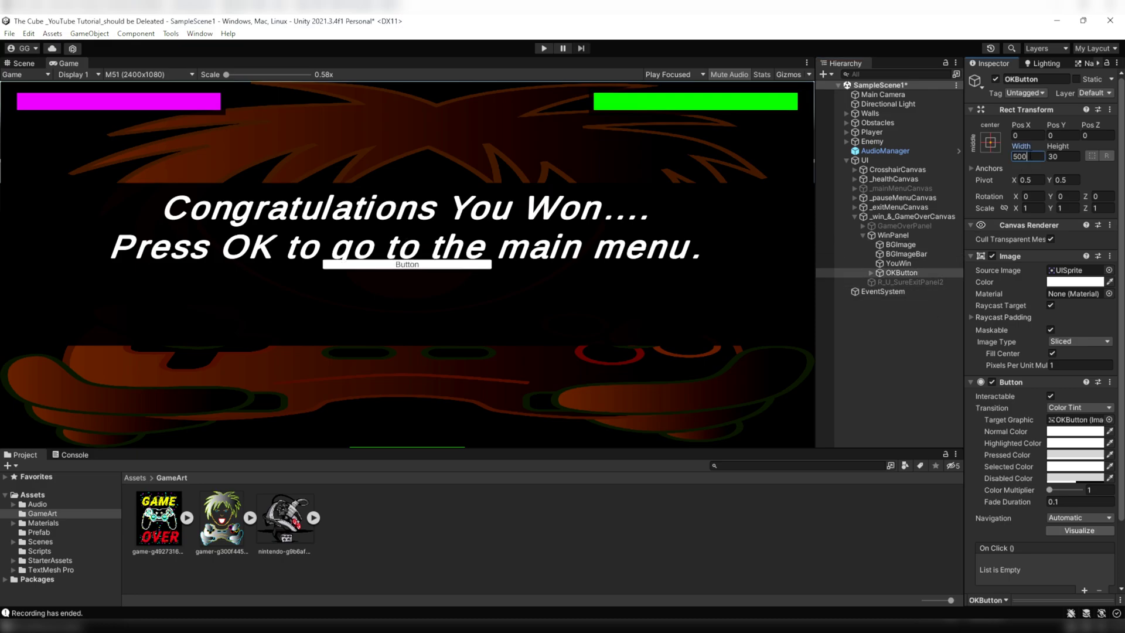
pyautogui.press('Tab')
pyautogui.write('100')
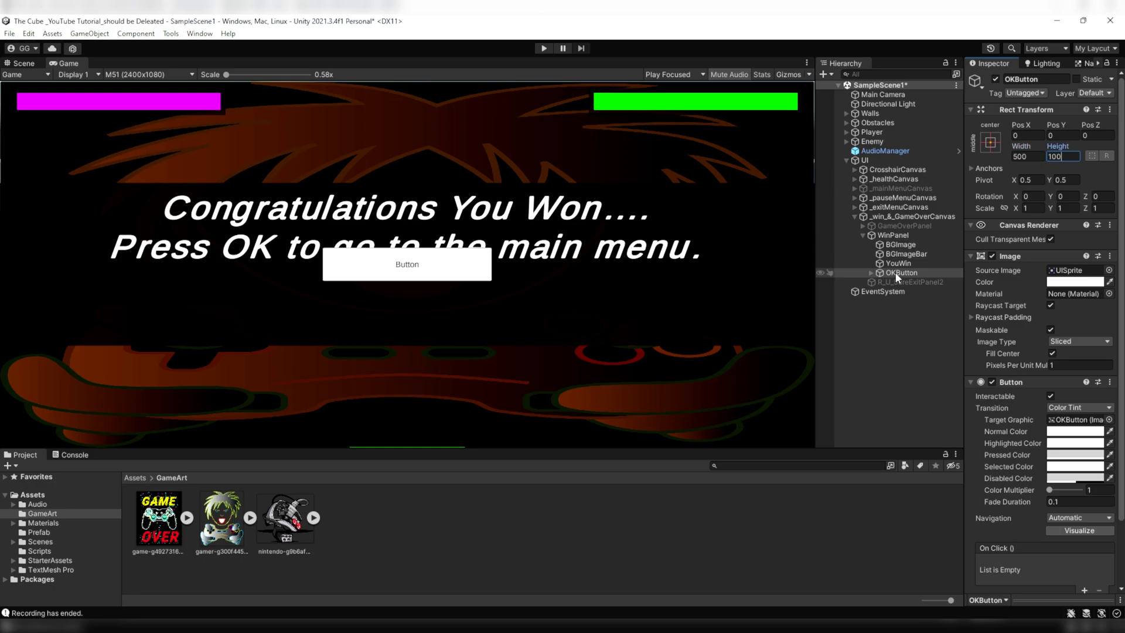
pyautogui.click(24, 63)
pyautogui.moveTo(406, 238); pyautogui.dragTo(407, 270)
# - Give the OKButton a purple 7C00FF normal colour at alpha 150
pyautogui.click(1075, 431)
pyautogui.moveTo(1062, 487); pyautogui.dragTo(1055, 489)
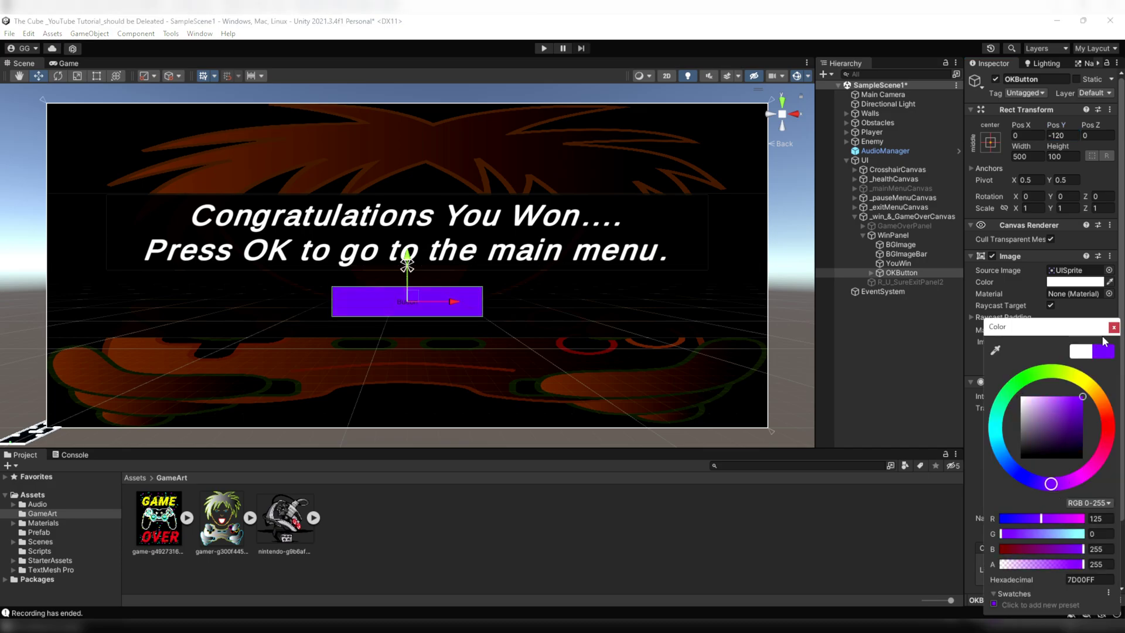
pyautogui.click(1090, 579)
pyautogui.write('F5F5F5')
pyautogui.hotkey('ctrl', 'z')
pyautogui.click(1113, 327)
pyautogui.click(1076, 431)
pyautogui.write('150')
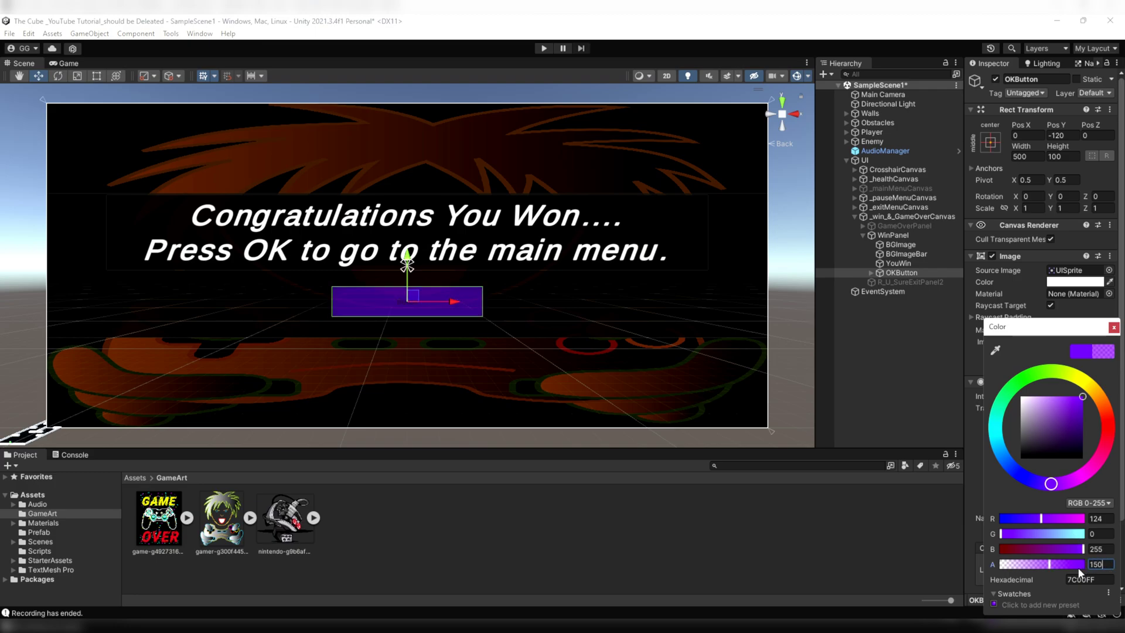
pyautogui.click(1113, 328)
# - Set the OKButton's Text (TMP) label to bold 'OK' at font size 100
pyautogui.click(872, 272)
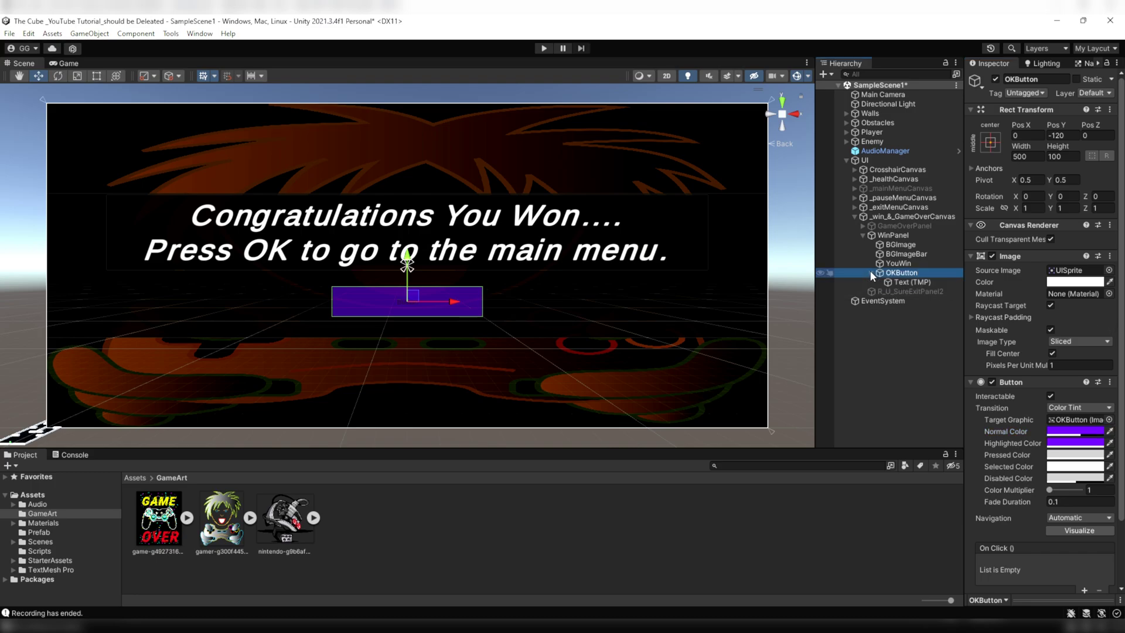
pyautogui.click(907, 282)
pyautogui.write('OK')
pyautogui.click(1054, 390)
pyautogui.click(1061, 416)
pyautogui.write('1')
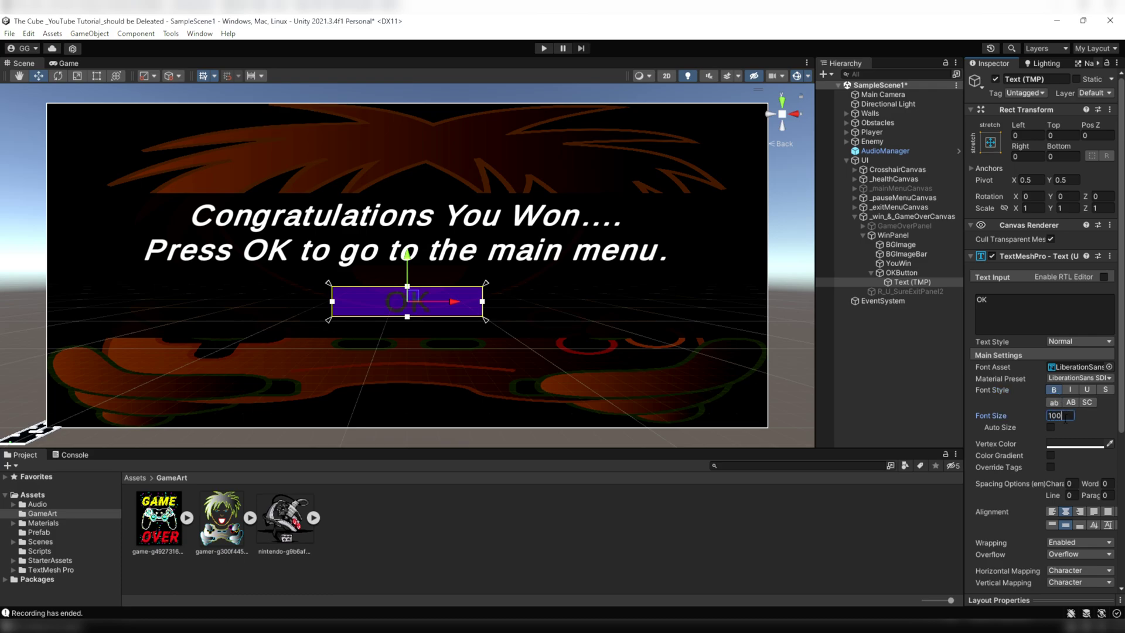
pyautogui.write('00')
pyautogui.click(1076, 445)
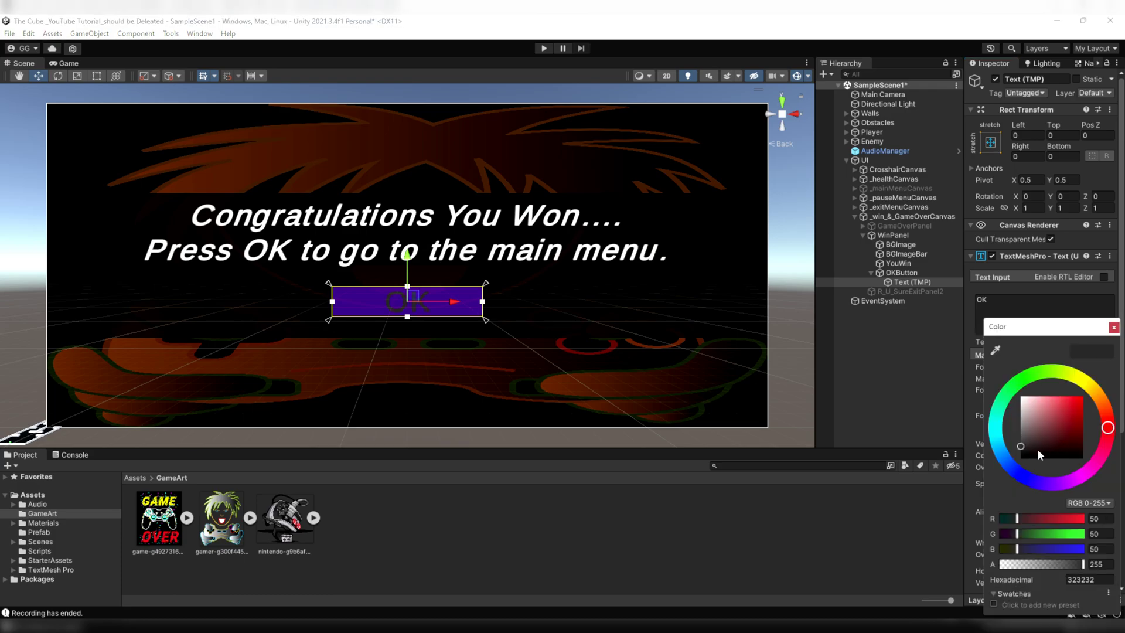
pyautogui.click(1114, 328)
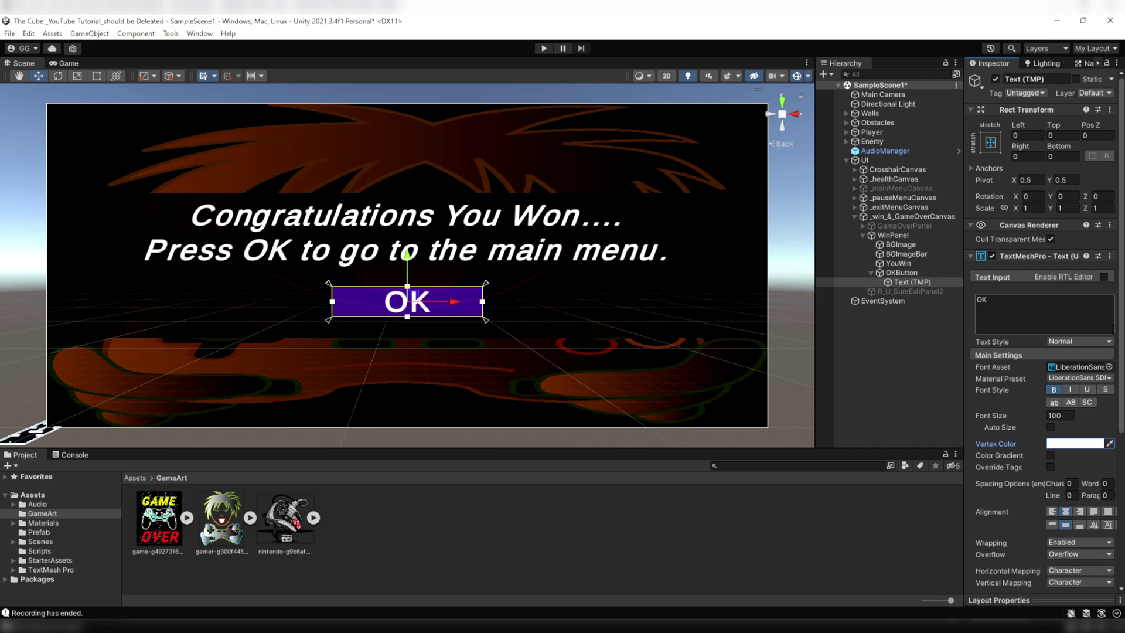
pyautogui.click(871, 273)
pyautogui.click(864, 236)
pyautogui.click(894, 235)
# - Hide WinPanel and move the exit-confirm panel under _exitMenuCanvas
pyautogui.click(996, 79)
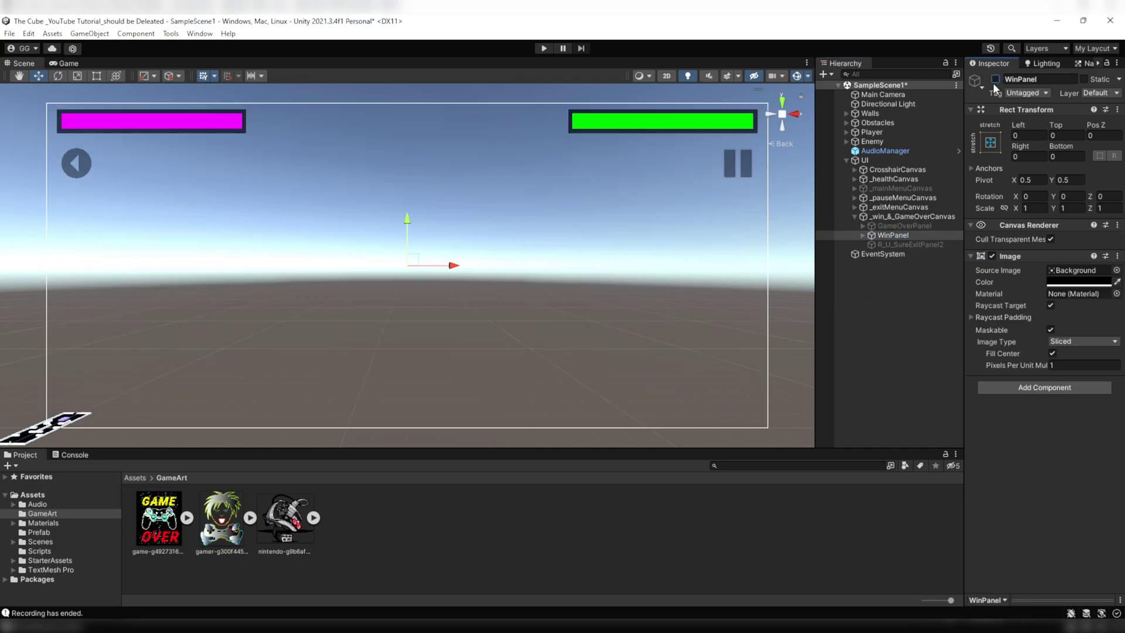
pyautogui.click(897, 244)
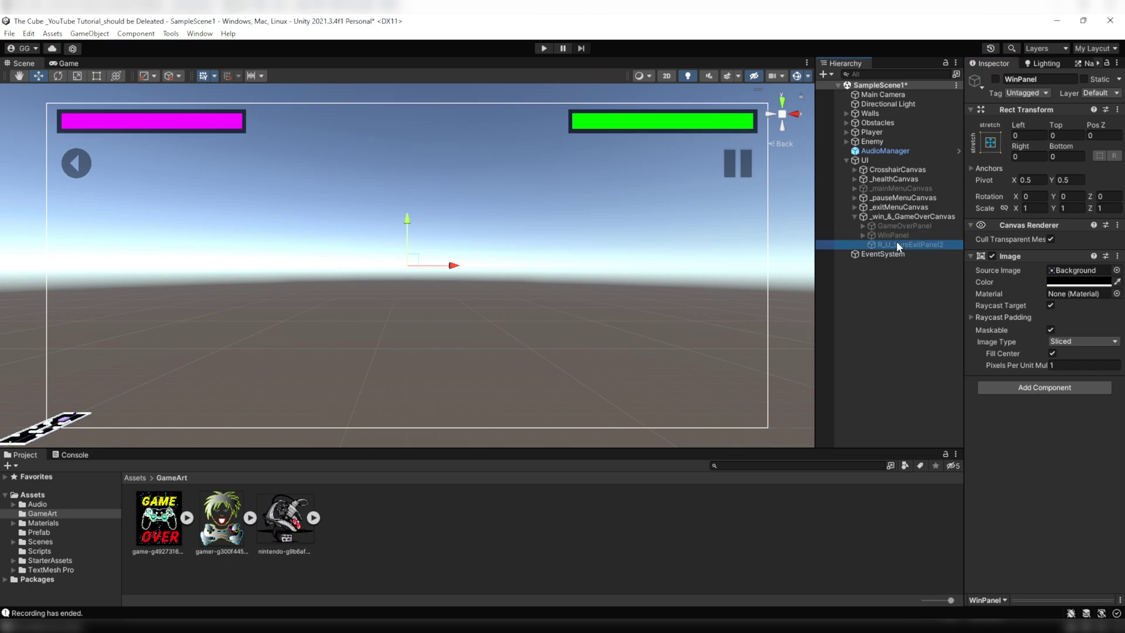
pyautogui.moveTo(897, 240); pyautogui.dragTo(899, 207)
# - Paste the exit-confirm panel under _win_&_GameOverCanvas as R_U_SureExitPanel2, then locate the mainMenu script
pyautogui.click(855, 207)
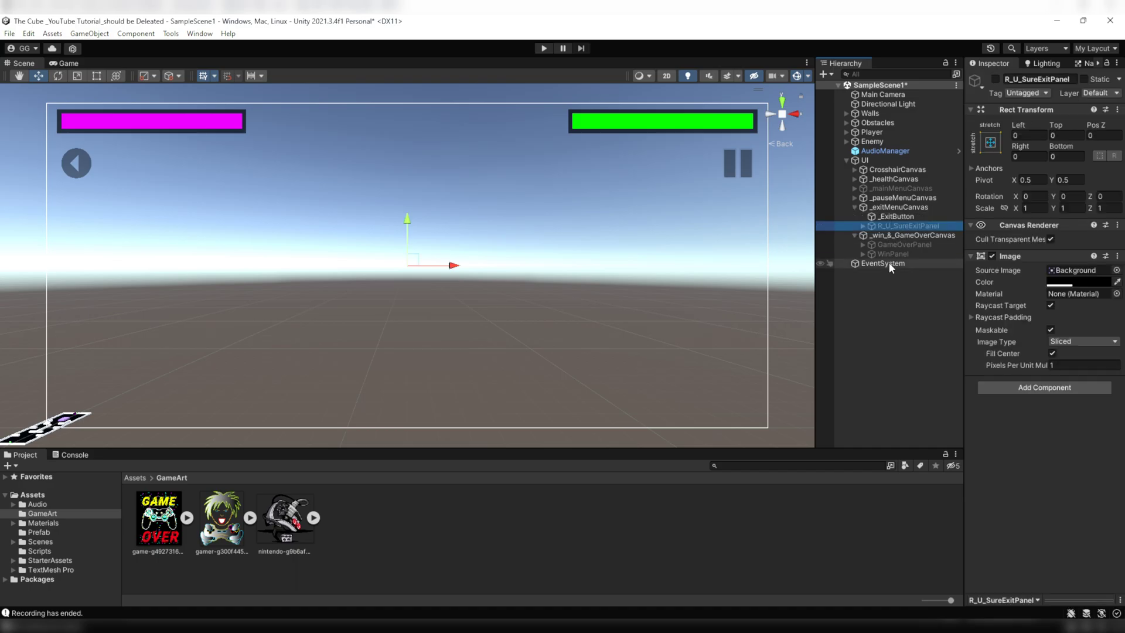
pyautogui.click(913, 235)
pyautogui.hotkey('ctrl', 'shift', 'v')
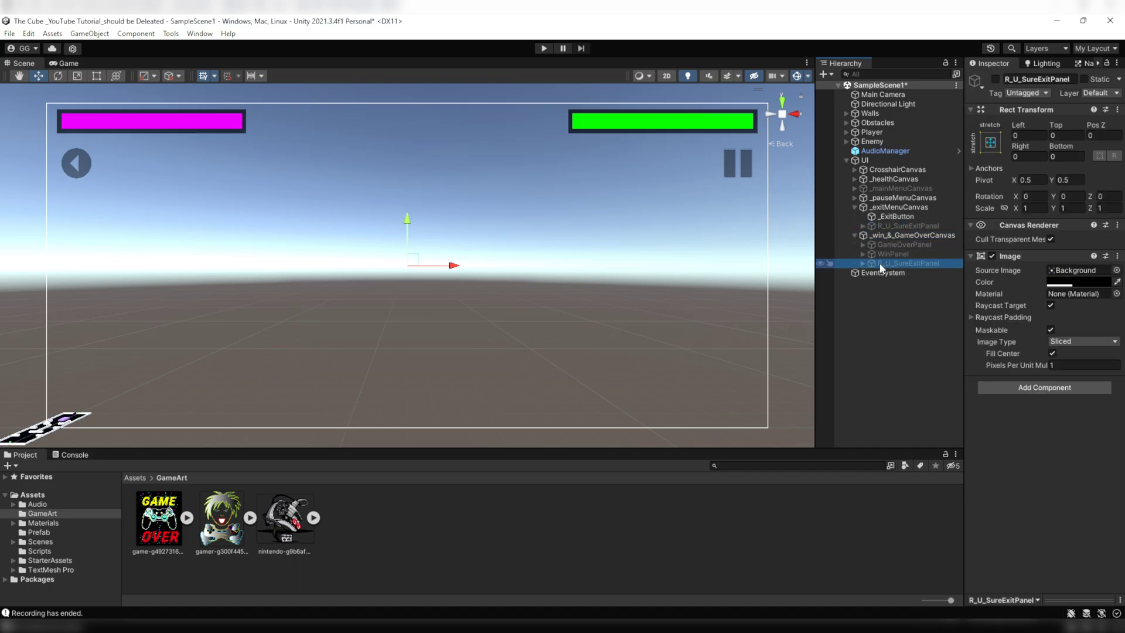
pyautogui.click(855, 207)
pyautogui.press('F2')
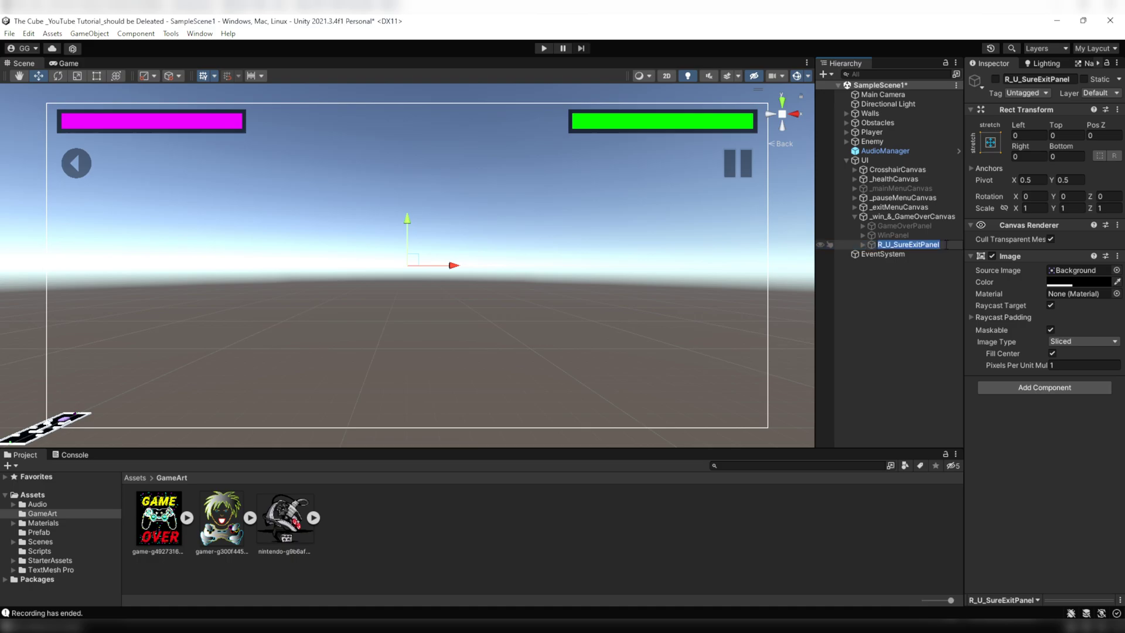
pyautogui.click(946, 244)
pyautogui.write('2')
pyautogui.press('Return')
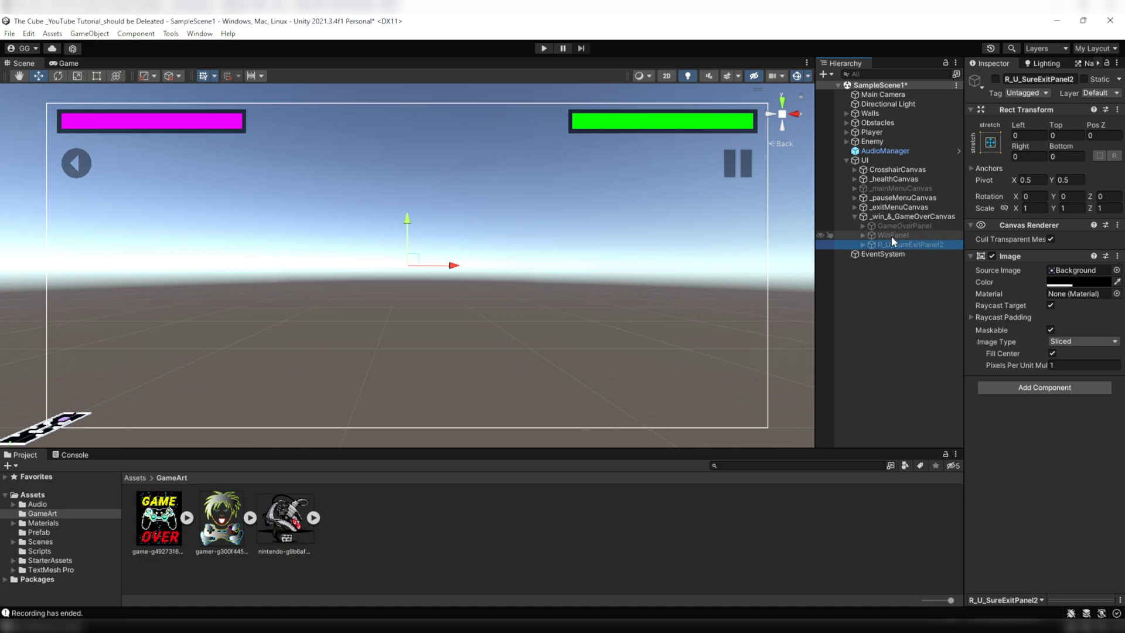
pyautogui.click(885, 163)
pyautogui.click(1077, 177)
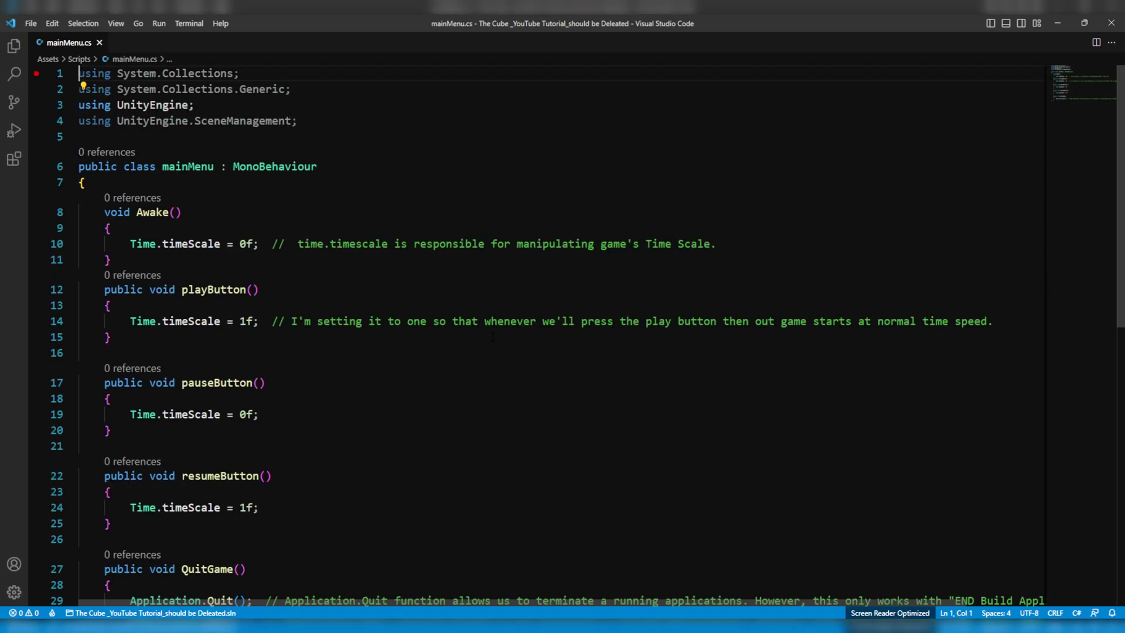
# - Add a public RestartGame() method after QuitGame that calls SceneManager.LoadScene
pyautogui.scroll(-2, 480, 344)
pyautogui.scroll(-4, 480, 345)
pyautogui.click(134, 382)
pyautogui.press('Return')
pyautogui.press('Return')
pyautogui.write('public')
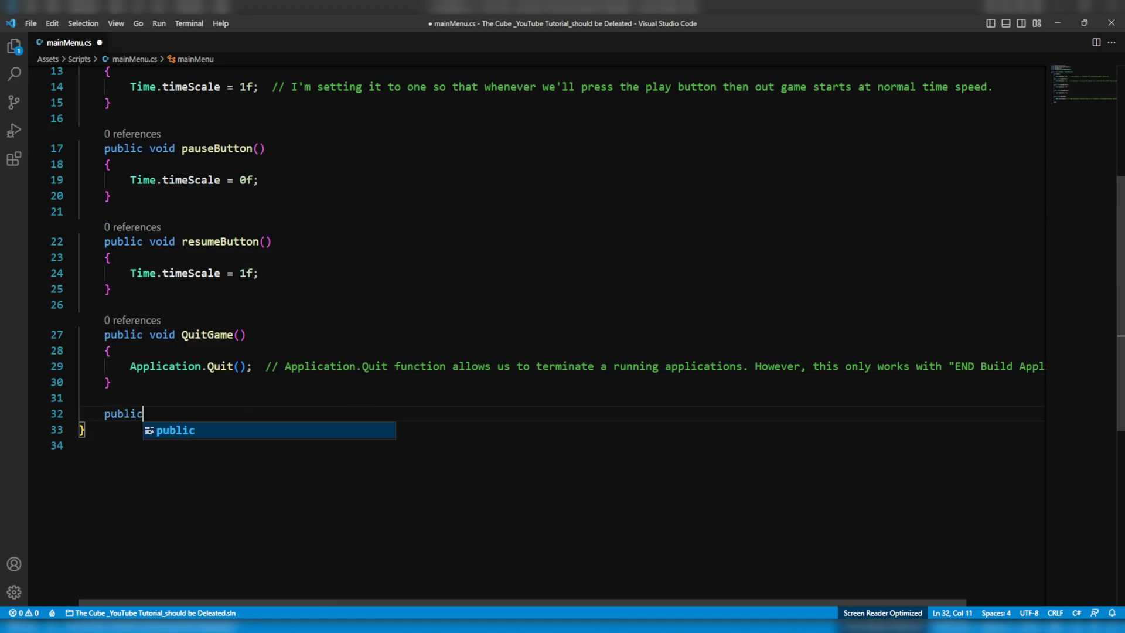
pyautogui.write(' void Resta')
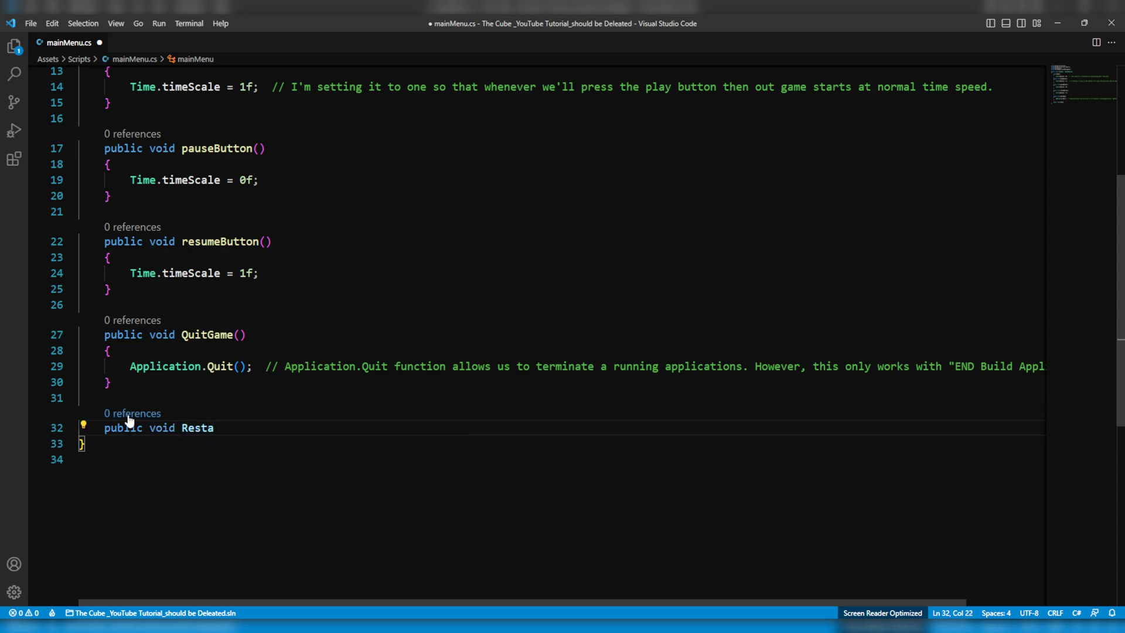
pyautogui.write('rtGame(){')
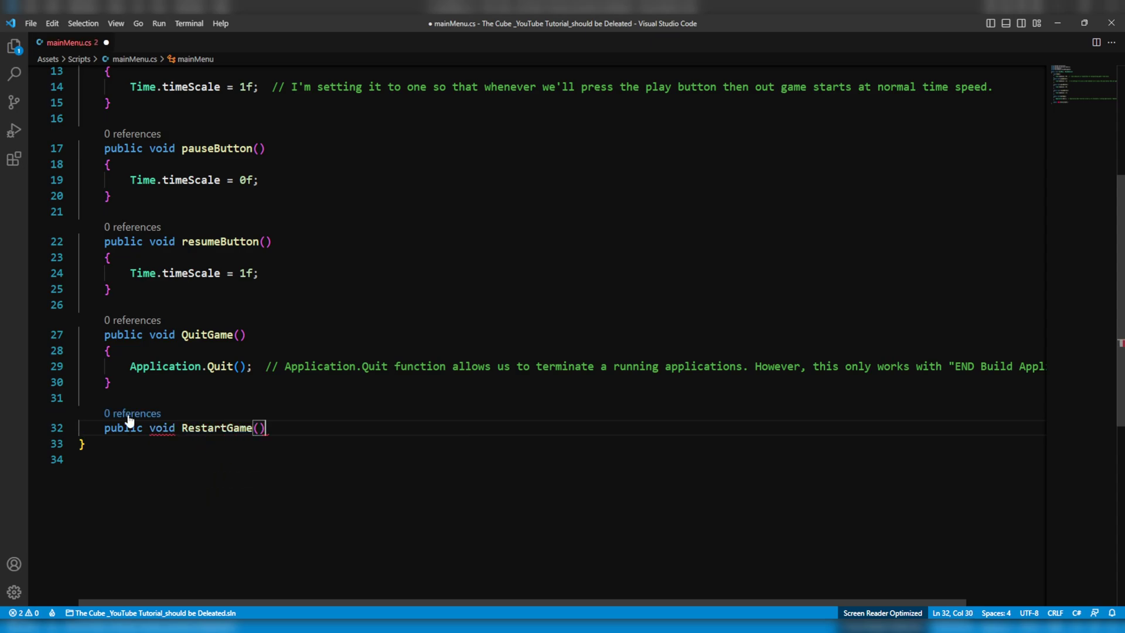
pyautogui.press('Return')
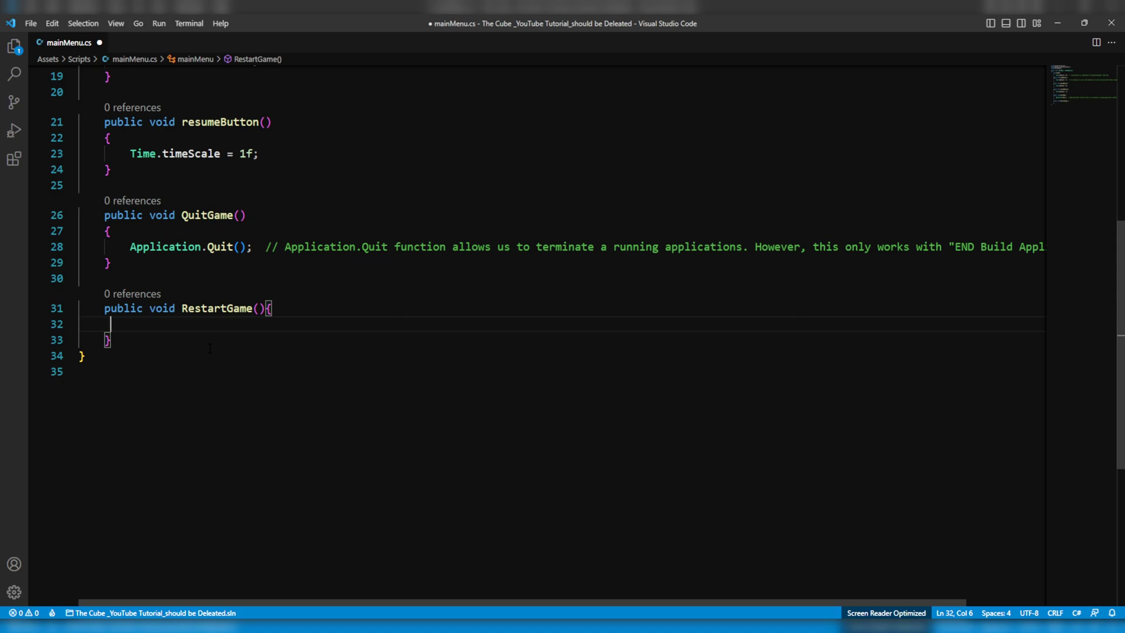
pyautogui.write('Sce')
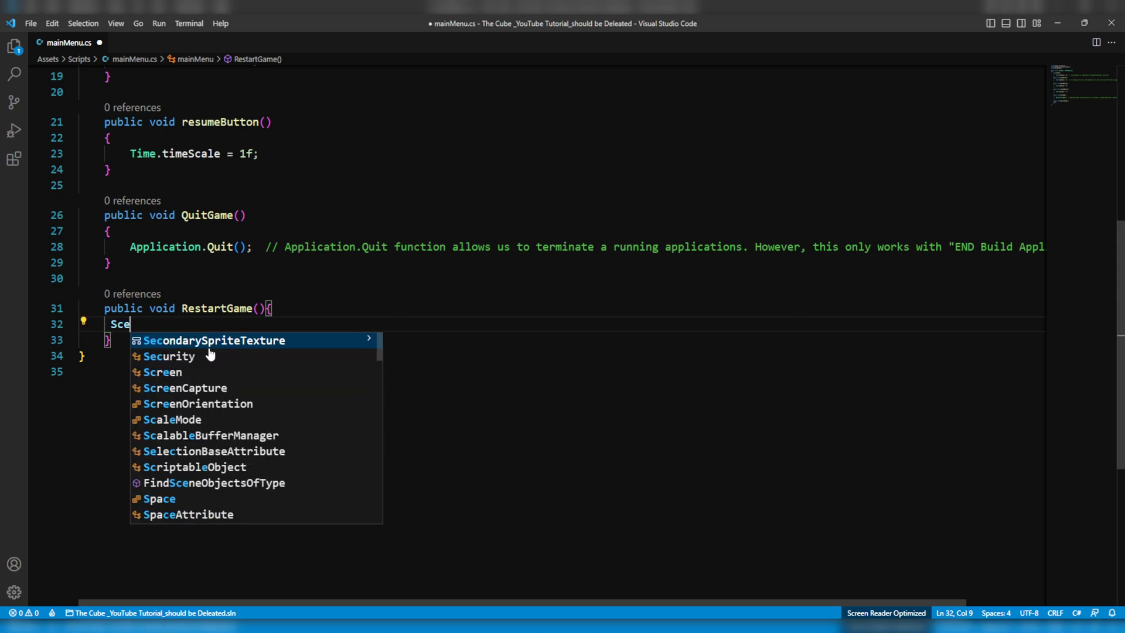
pyautogui.write('neManager.LoadScene')
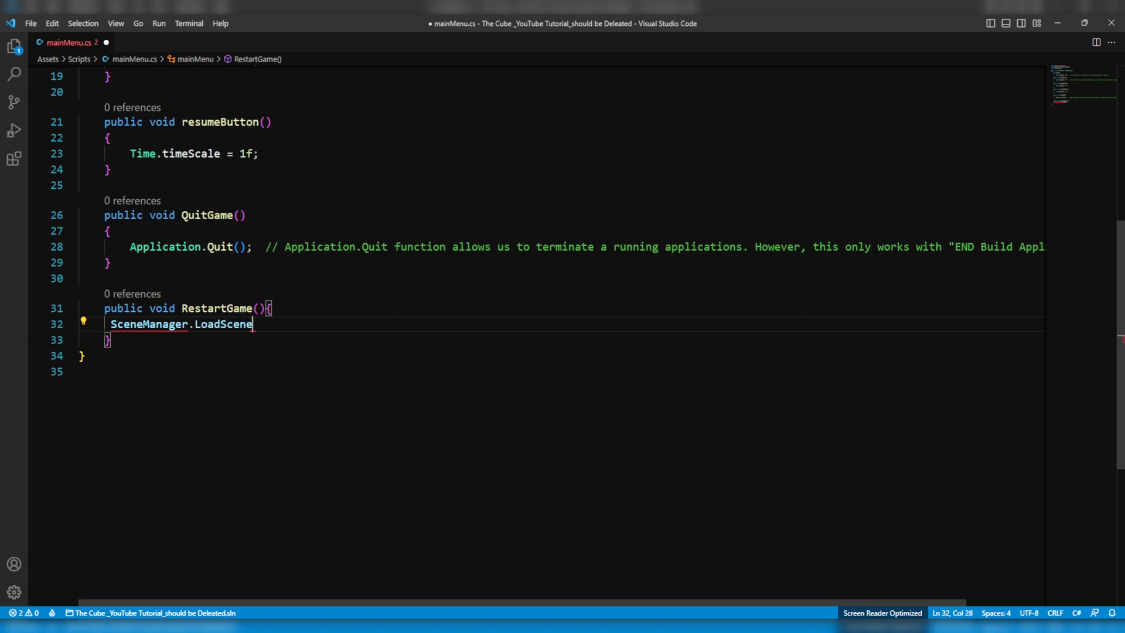
pyautogui.doubleClick(149, 324)
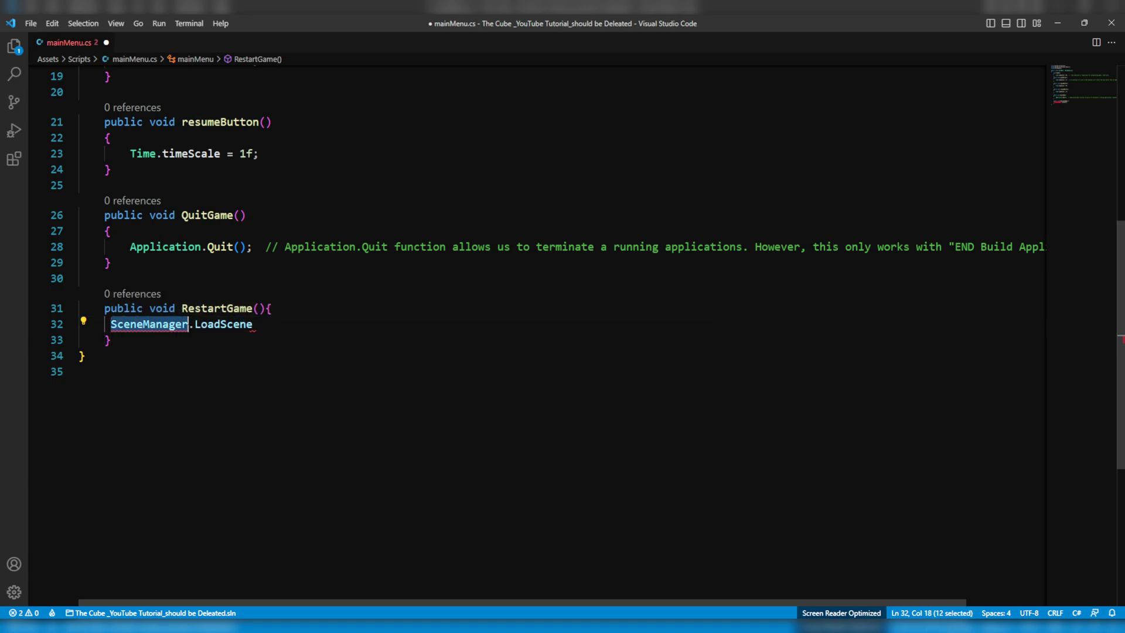
pyautogui.moveTo(185, 332)
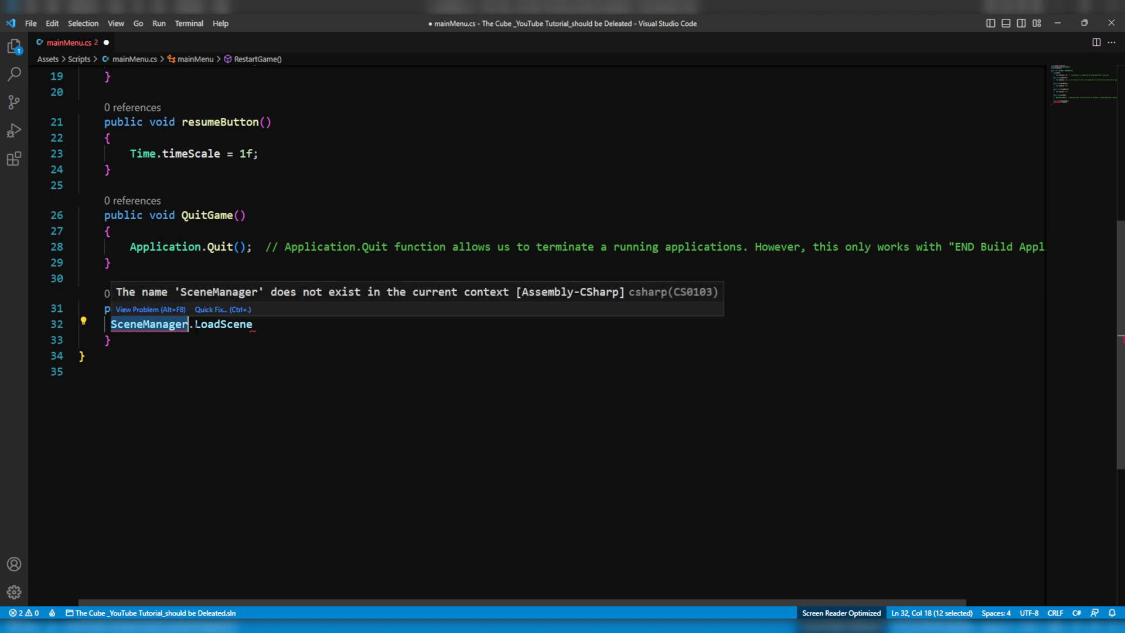
# - Apply the quick fix adding 'using UnityEngine.SceneManagement;' and check it at the top
pyautogui.click(175, 324)
pyautogui.hotkey('ctrl', '.')
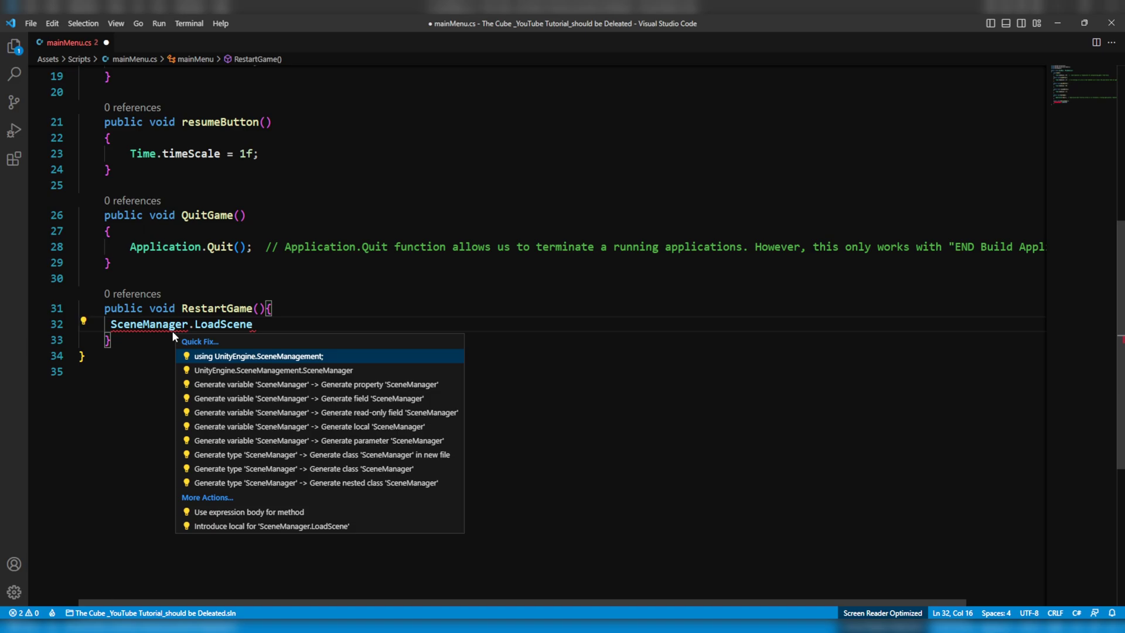
pyautogui.press('Return')
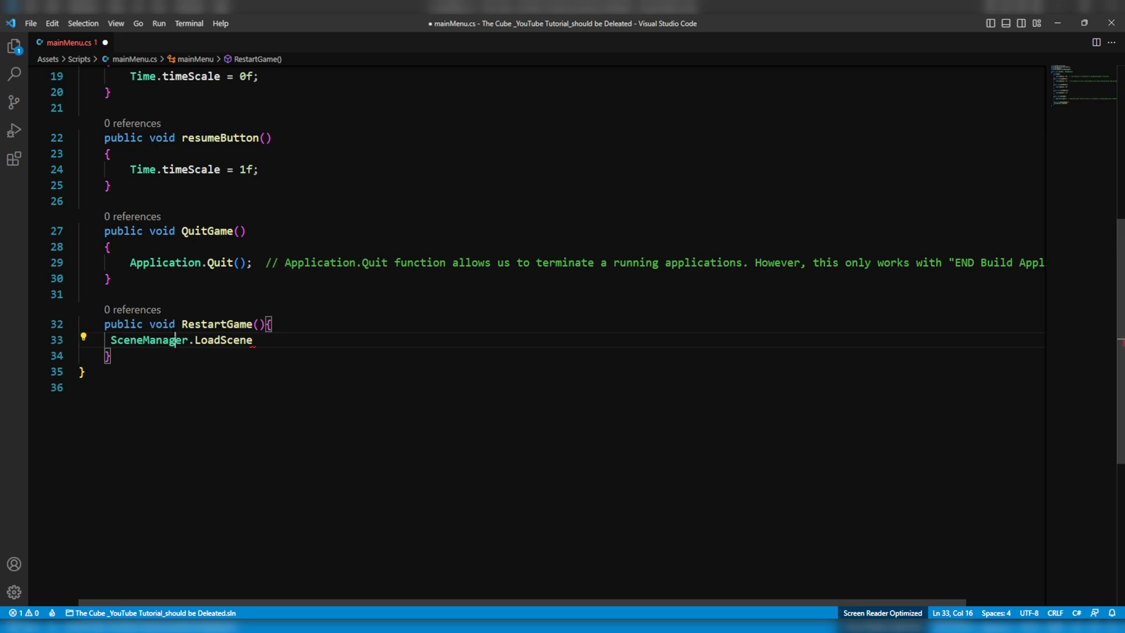
pyautogui.scroll(6, 174, 332)
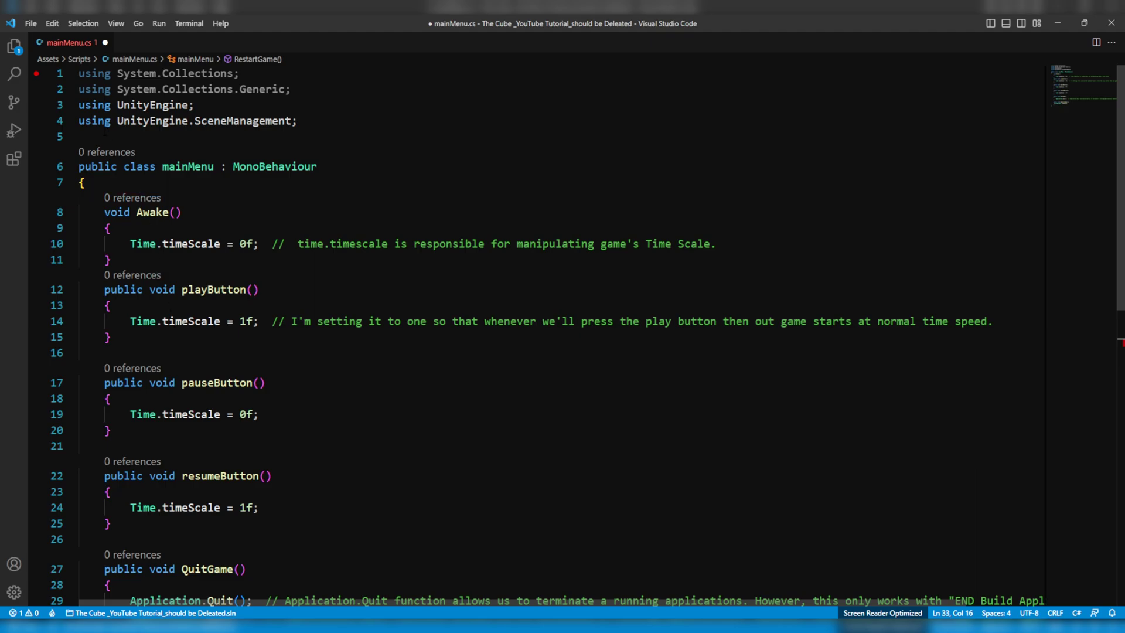
pyautogui.moveTo(111, 120); pyautogui.dragTo(298, 121)
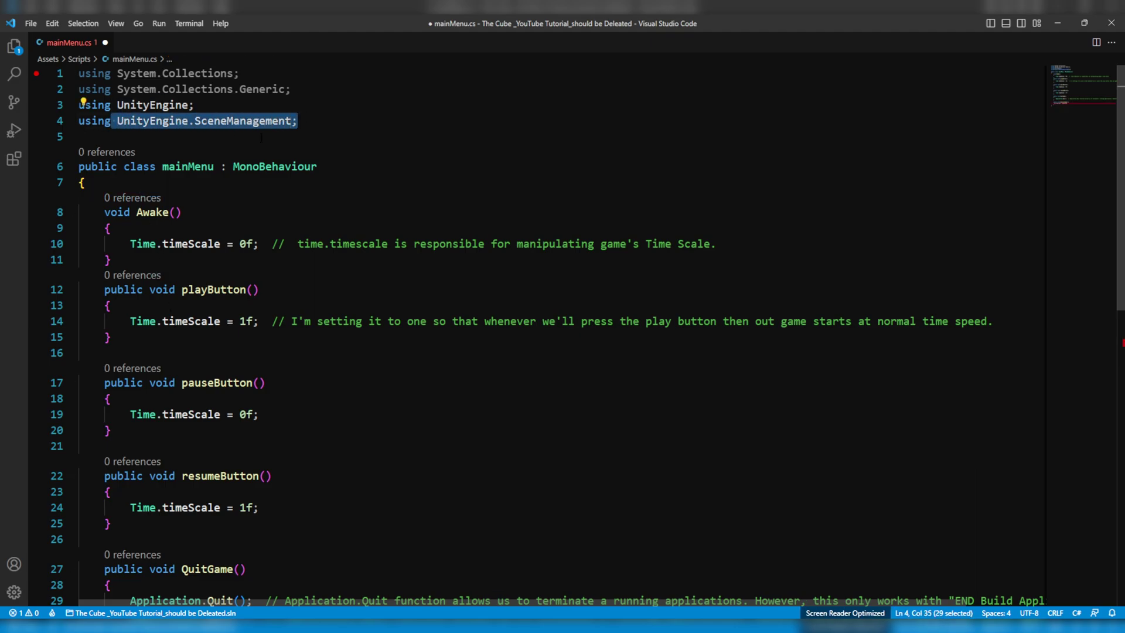
pyautogui.scroll(-1, 265, 127)
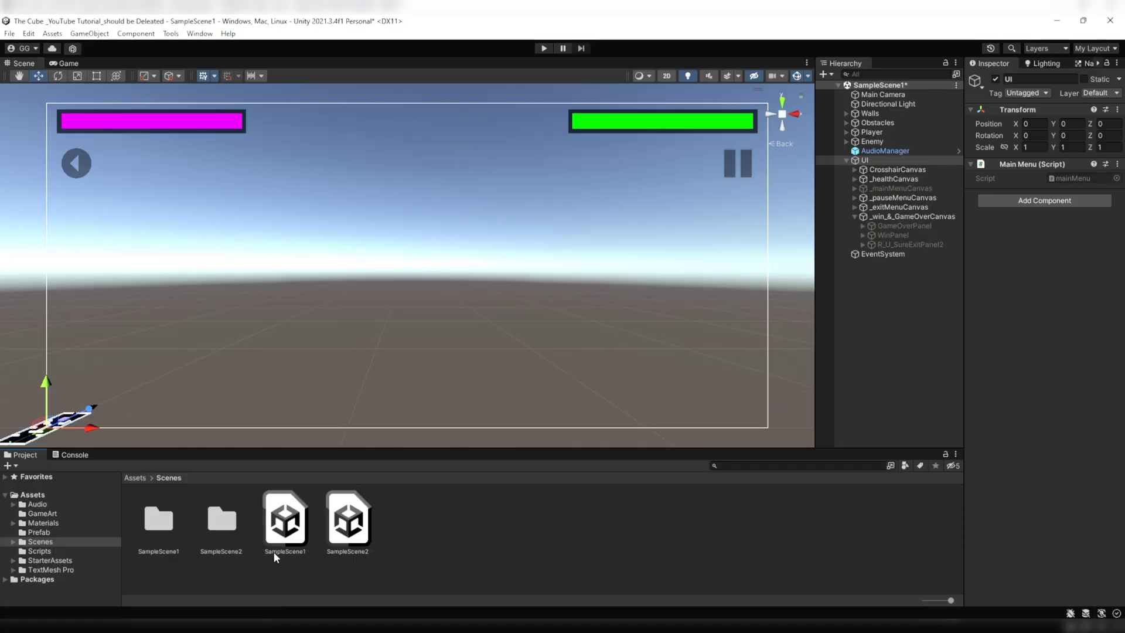
# - Make RestartGame load "SampleScene1" with a '// Start game From the first level.' comment, then save
pyautogui.click(274, 551)
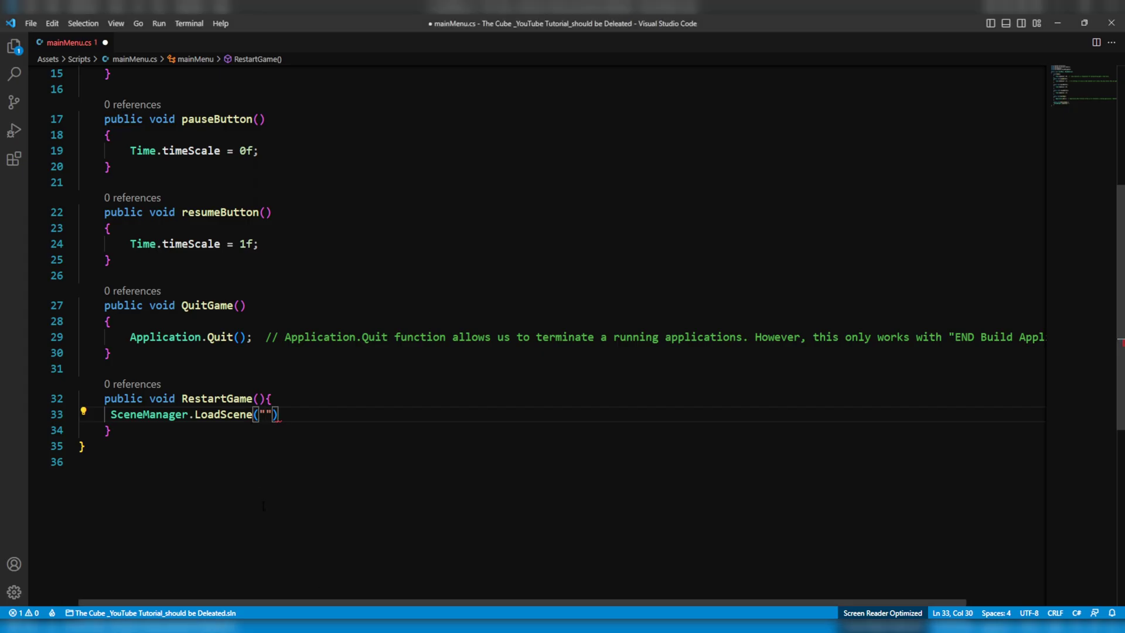
pyautogui.write('SampleScene1')
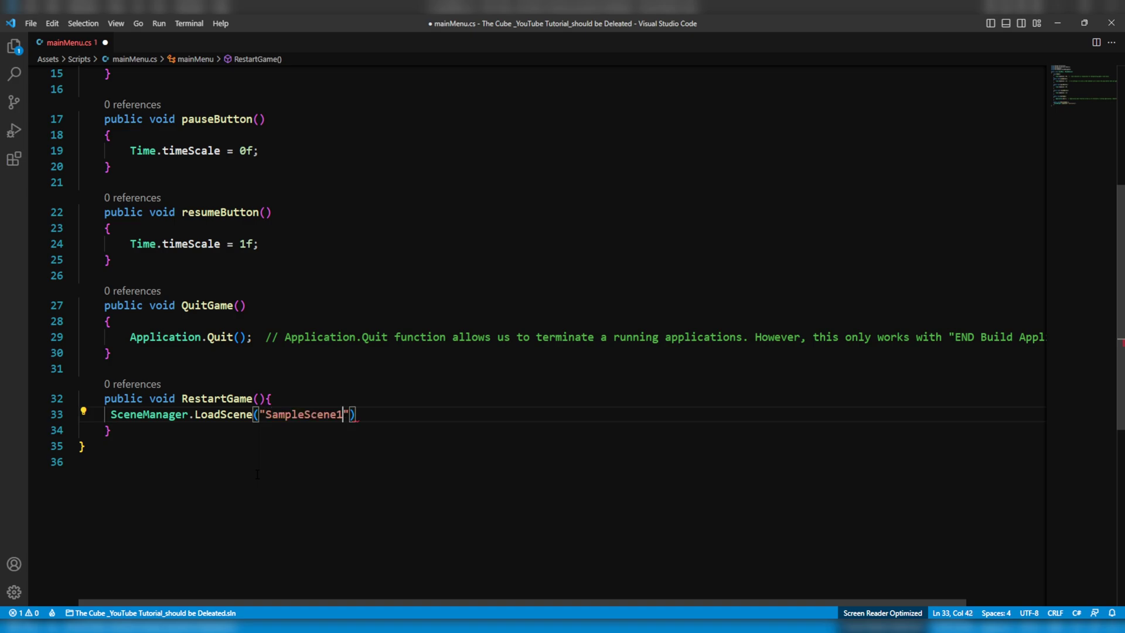
pyautogui.write('// Start game From the first level.')
pyautogui.hotkey('ctrl', 'Left')
pyautogui.hotkey('ctrl', 'Left')
pyautogui.hotkey('ctrl', 'Left')
pyautogui.hotkey('ctrl', 'Left')
pyautogui.hotkey('ctrl', 'Left')
pyautogui.hotkey('ctrl', 'Left')
pyautogui.hotkey('ctrl', 'Left')
pyautogui.press('Left')
pyautogui.write(';')
pyautogui.hotkey('ctrl', 's')
pyautogui.scroll(6, 257, 474)
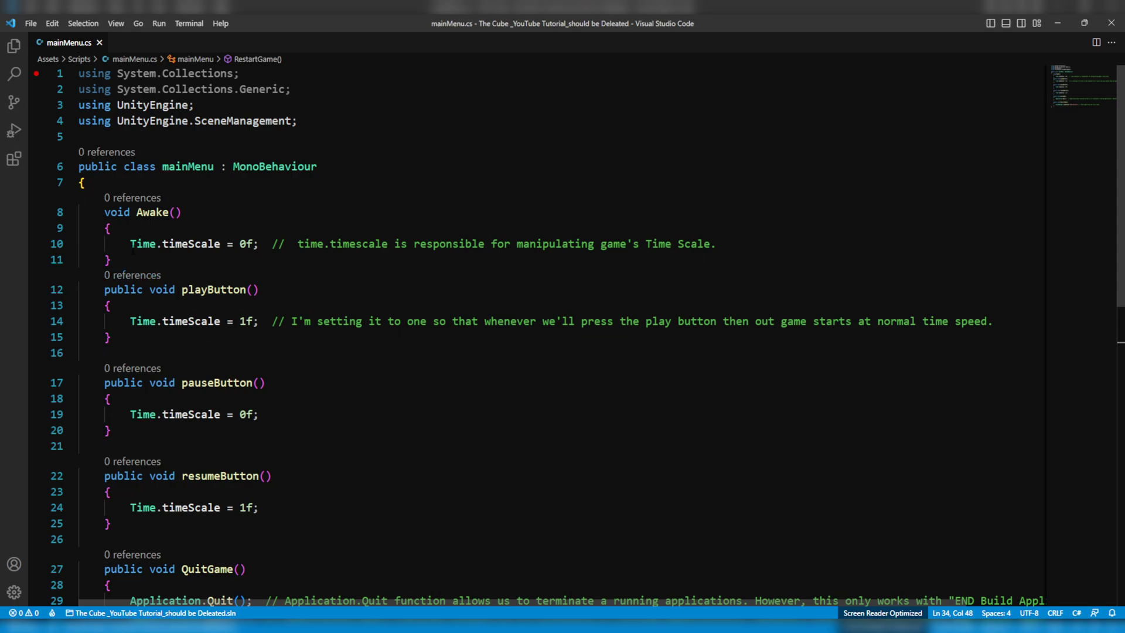
# - Start Awake() with a comment and an 'if buildIndex != 0' check
pyautogui.moveTo(130, 243); pyautogui.dragTo(259, 244)
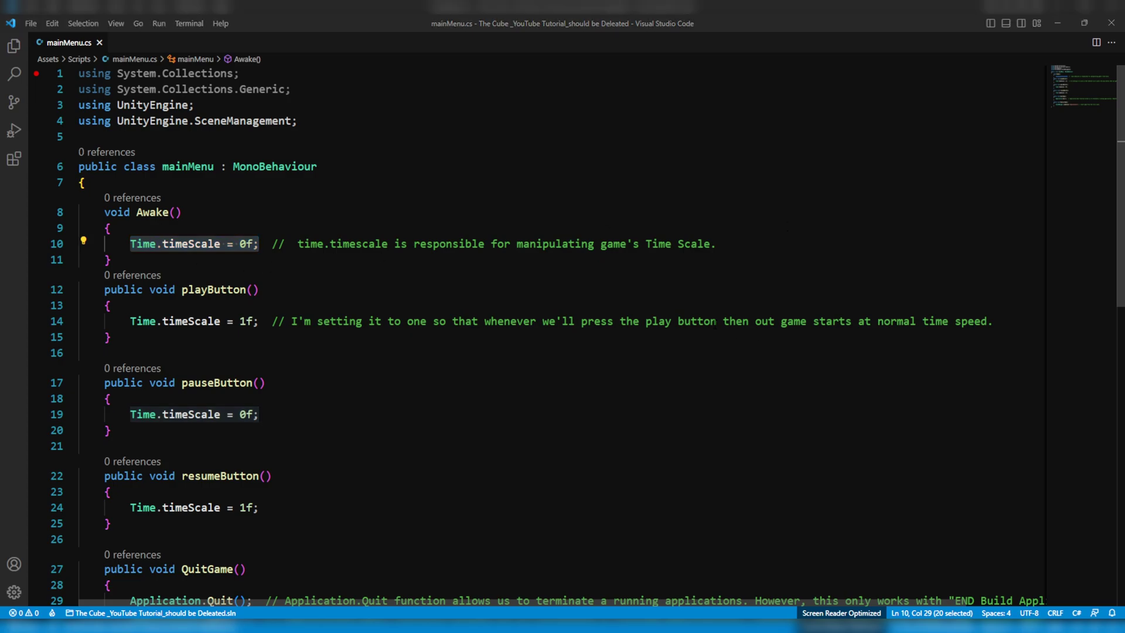
pyautogui.click(136, 228)
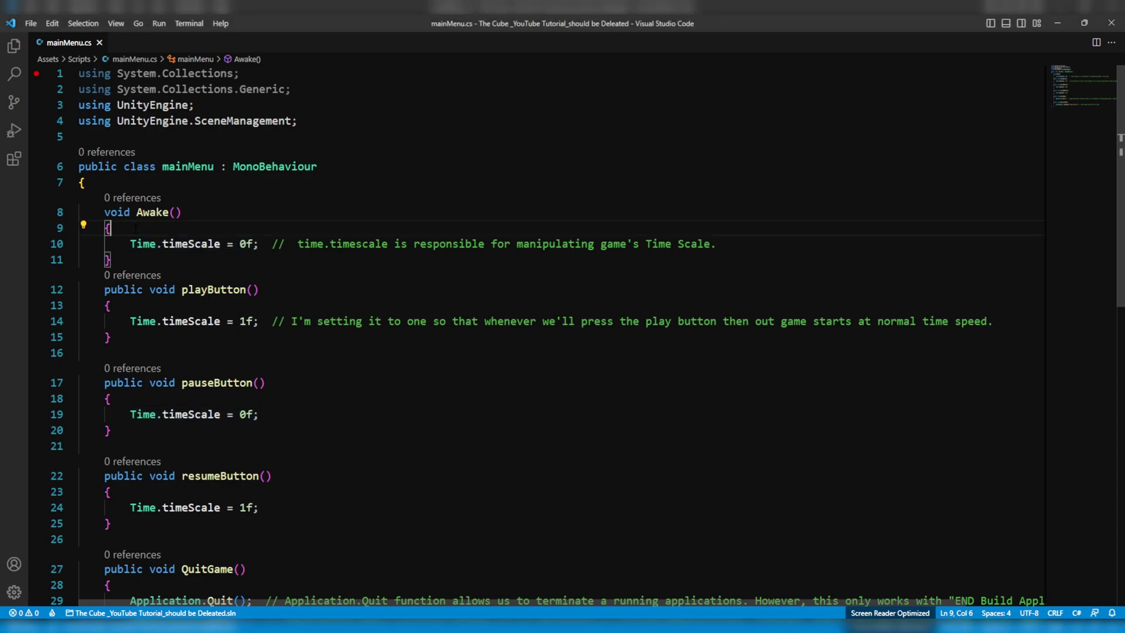
pyautogui.press('Return')
pyautogui.write('// Disab')
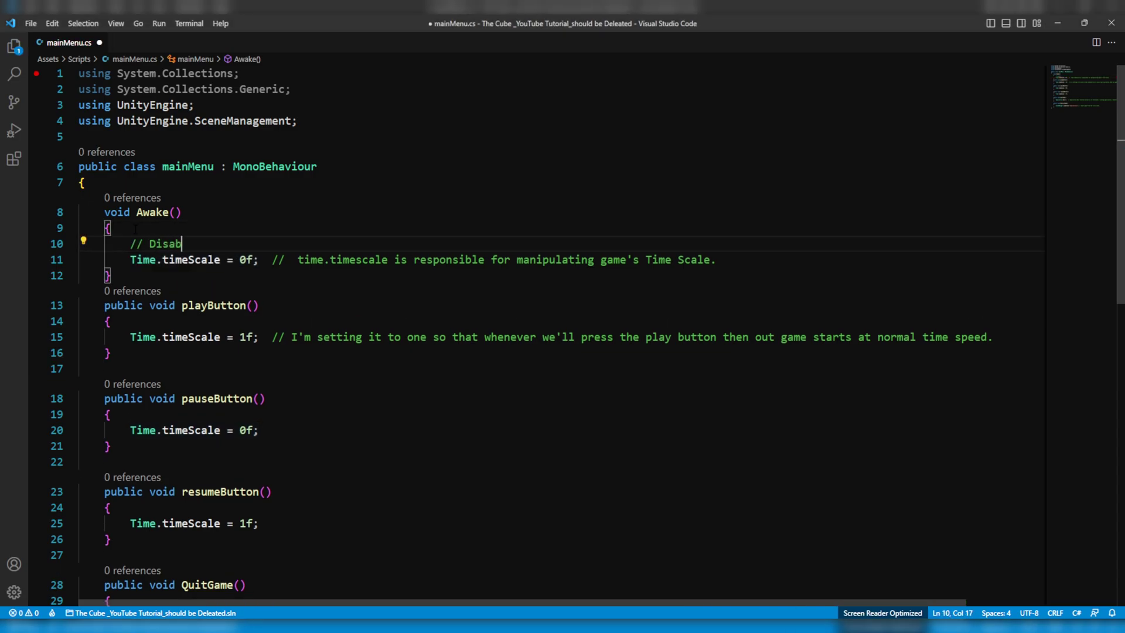
pyautogui.write('le the main menu ')
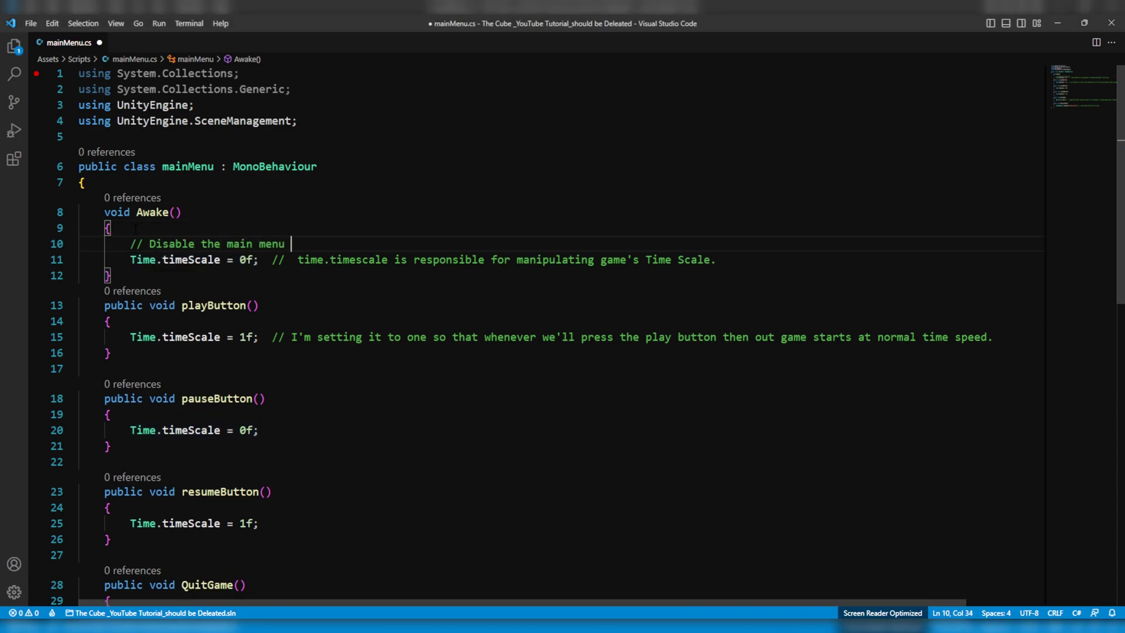
pyautogui.write("canvas if it's not a First level.")
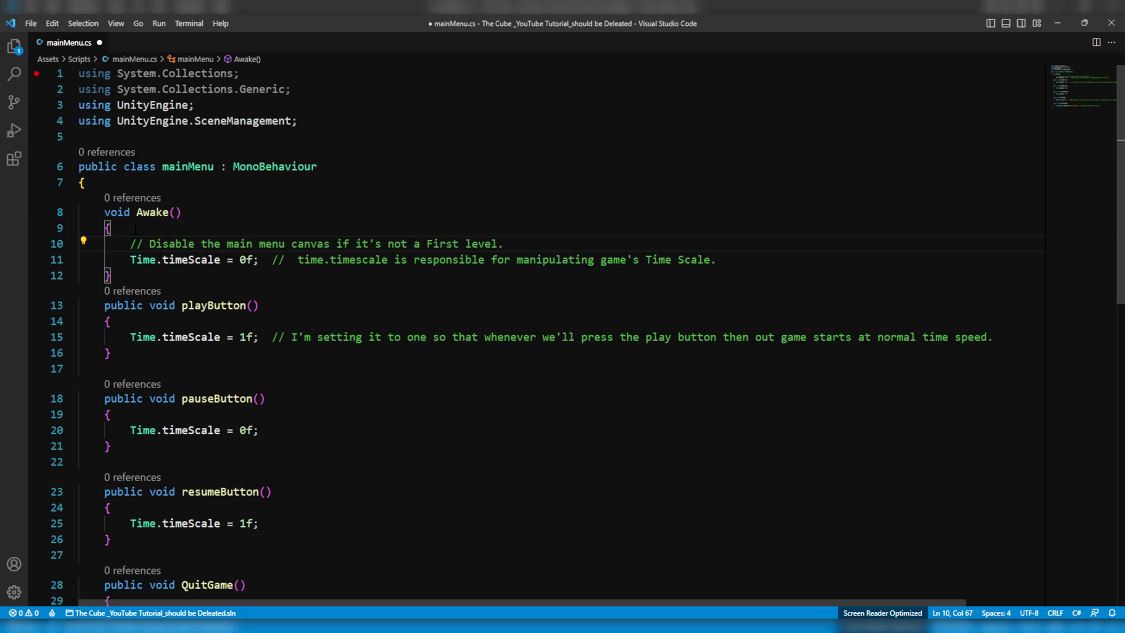
pyautogui.press('Return')
pyautogui.write('if(SceneMan')
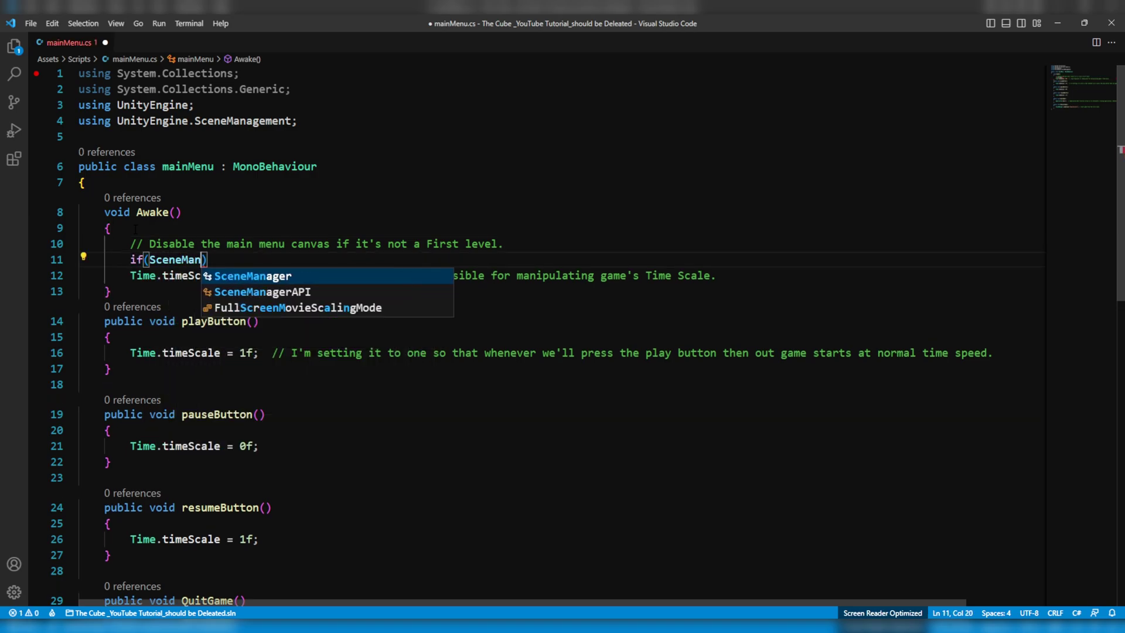
pyautogui.write('ager.GetActiveScene().')
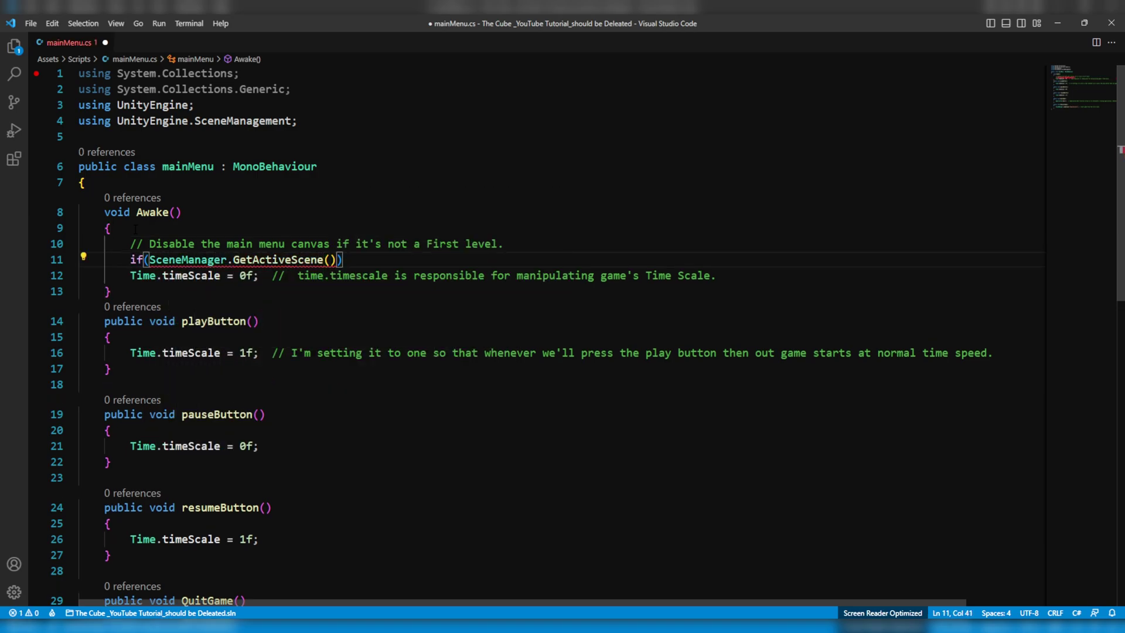
pyautogui.write('buildIndex !')
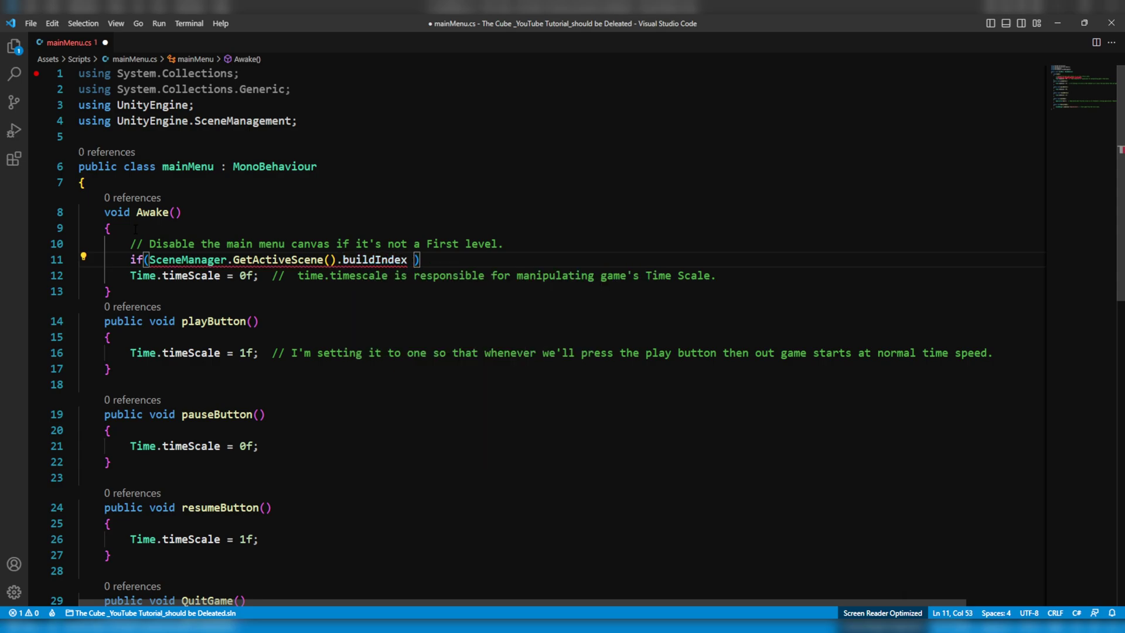
pyautogui.write('=0){')
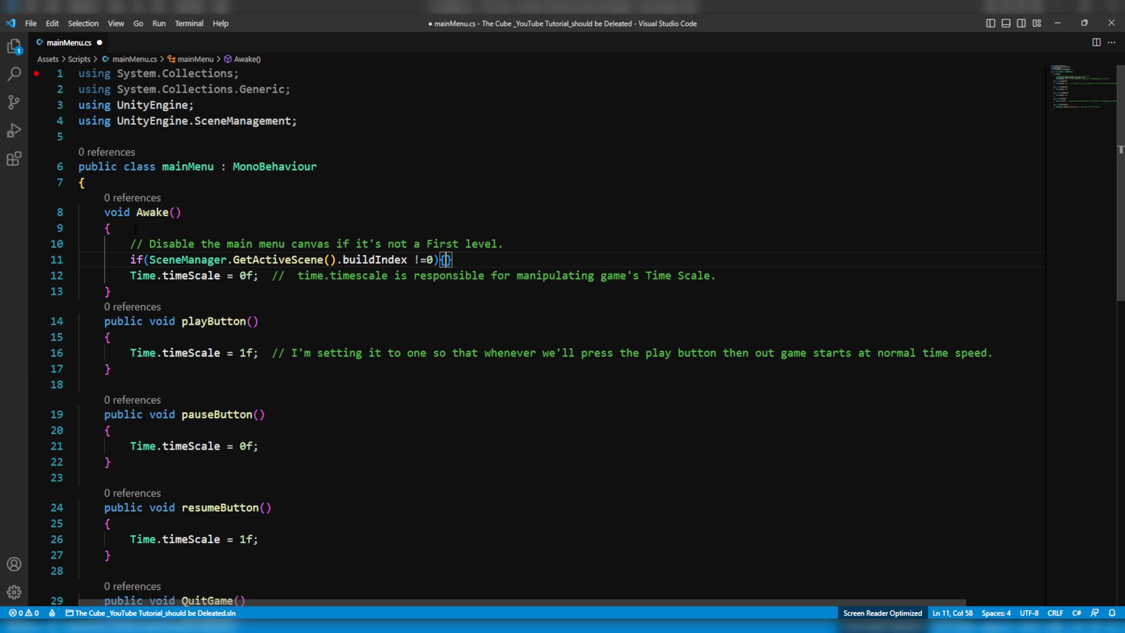
# - Declare a [SerializeField] _mainMenuCanvas field and hide it inside the if block, then save
pyautogui.click(114, 184)
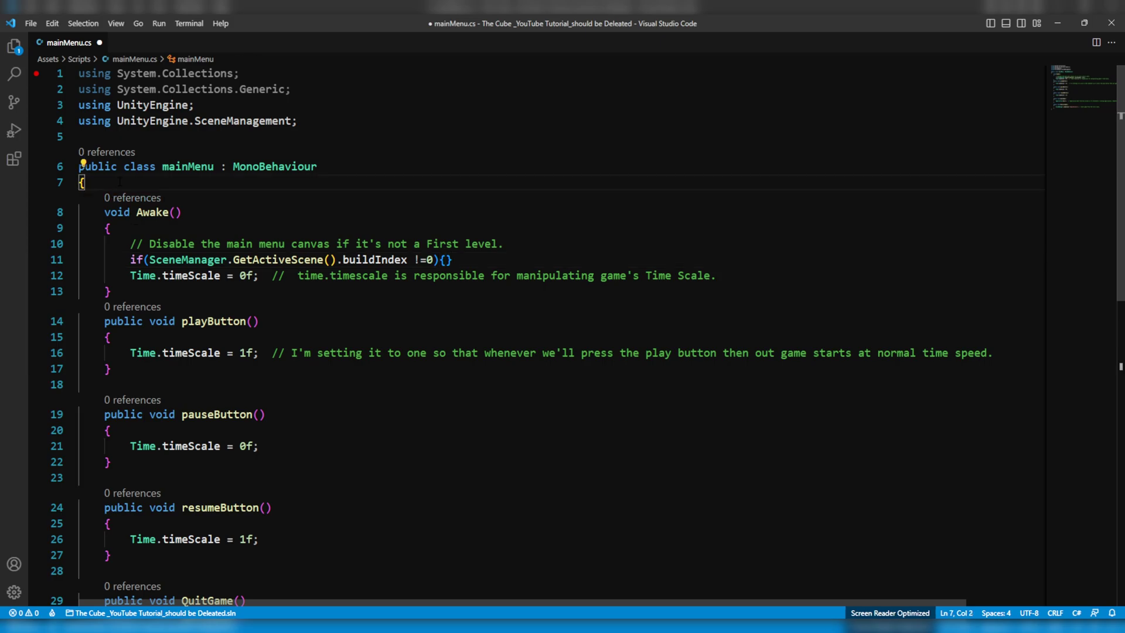
pyautogui.press('Return')
pyautogui.write('[SerializeField')
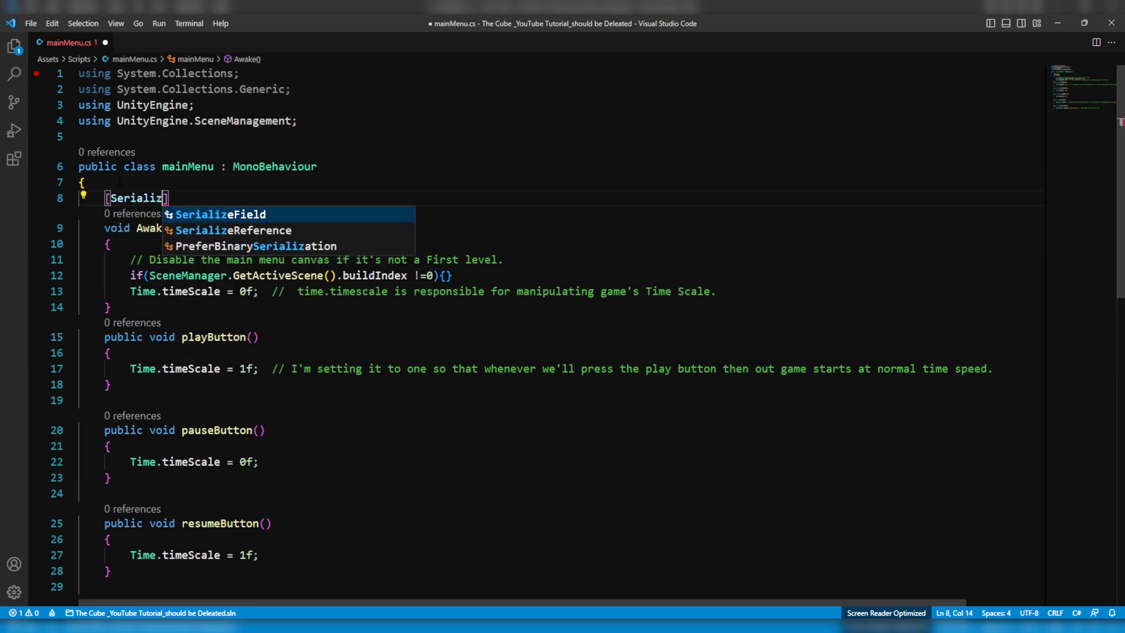
pyautogui.write('] privat')
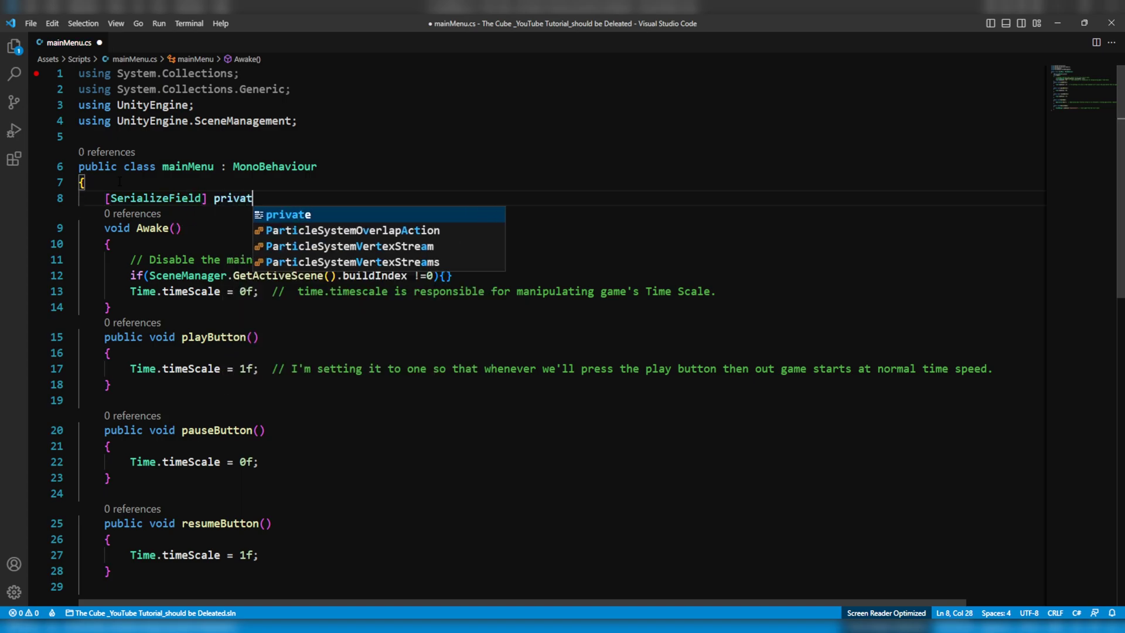
pyautogui.write('e GameObject _mainMen')
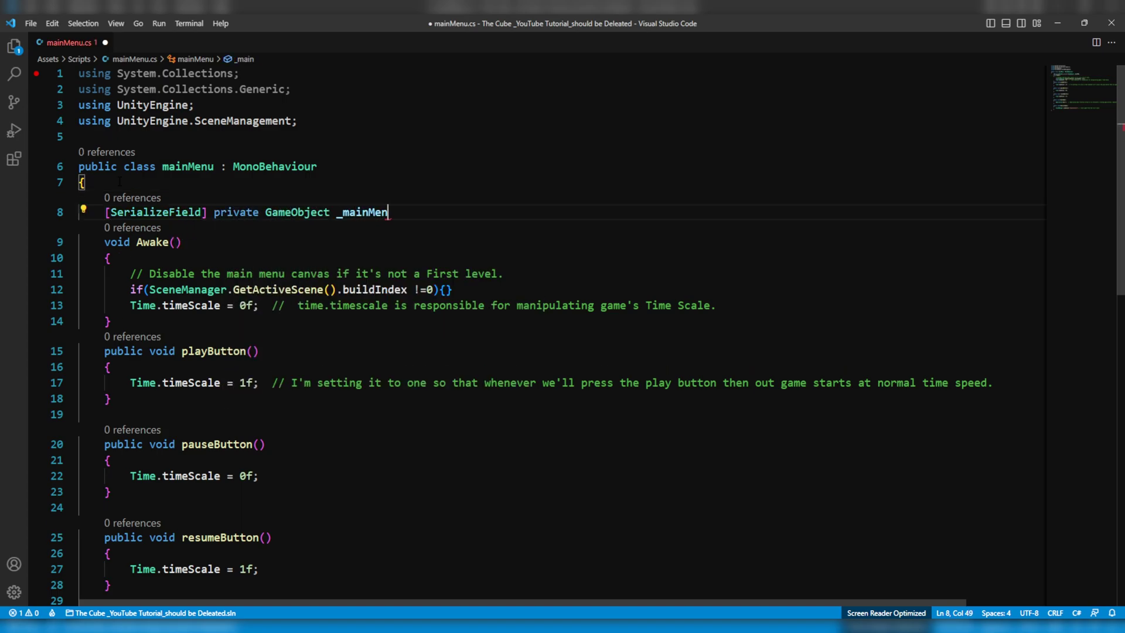
pyautogui.write('uCanvas;')
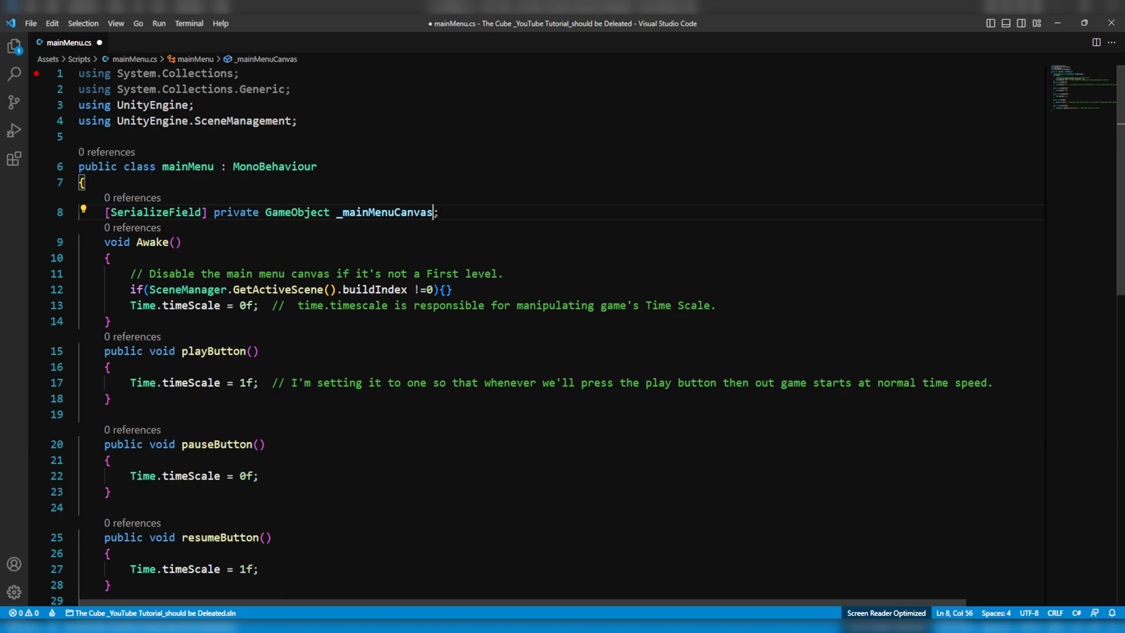
pyautogui.click(446, 289)
pyautogui.write('_mainMenuCanvas.SetA')
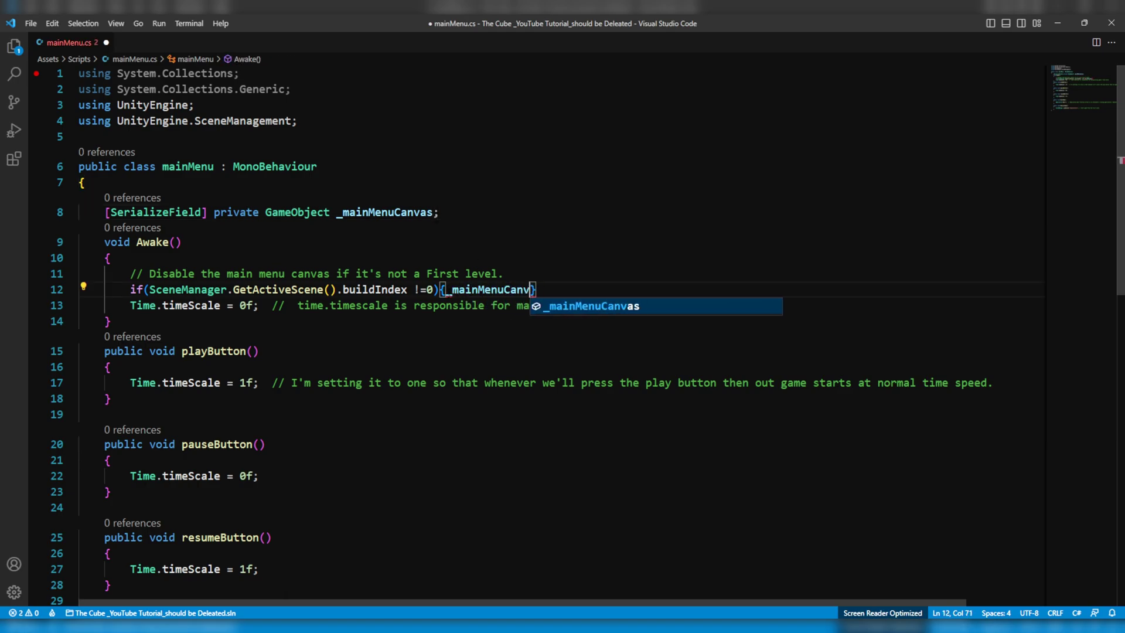
pyautogui.write('ctive(false);')
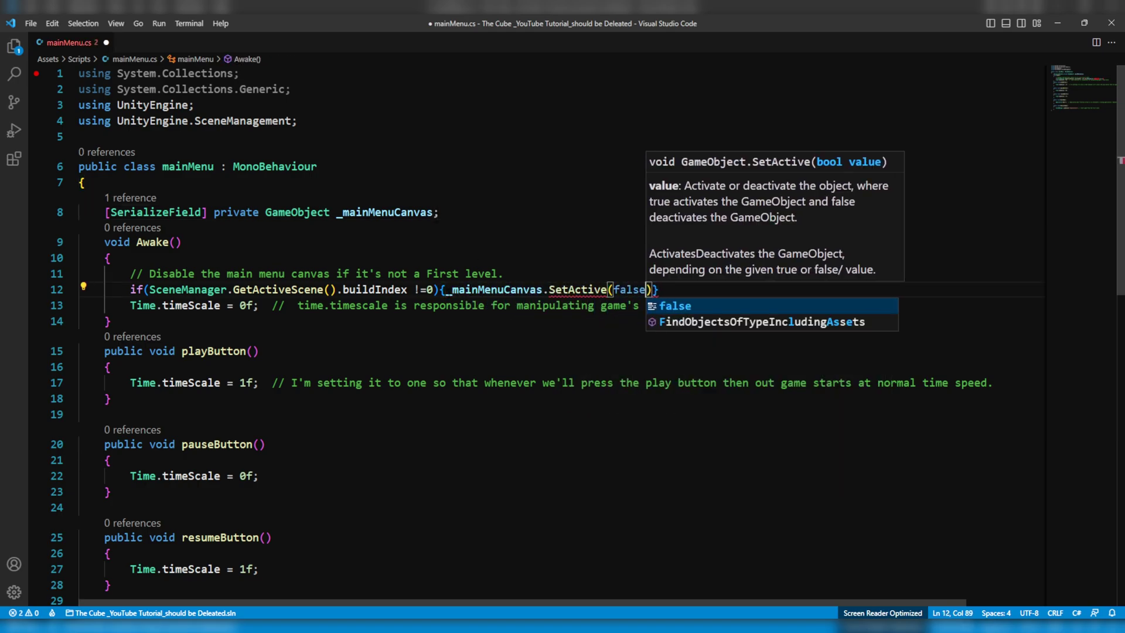
pyautogui.write('return;')
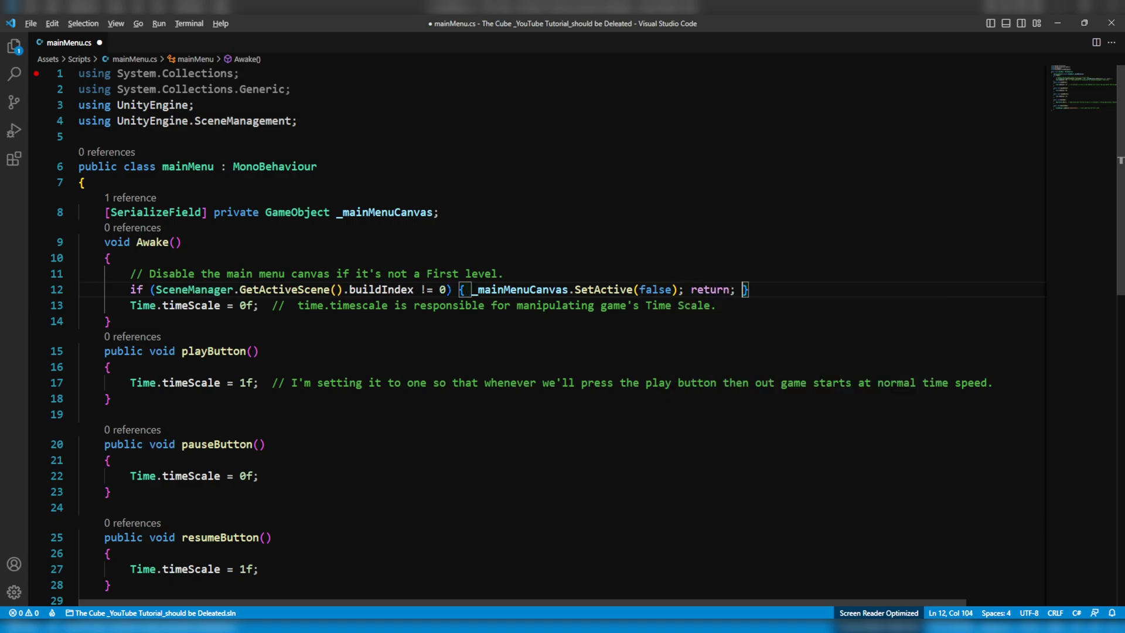
pyautogui.hotkey('ctrl', 's')
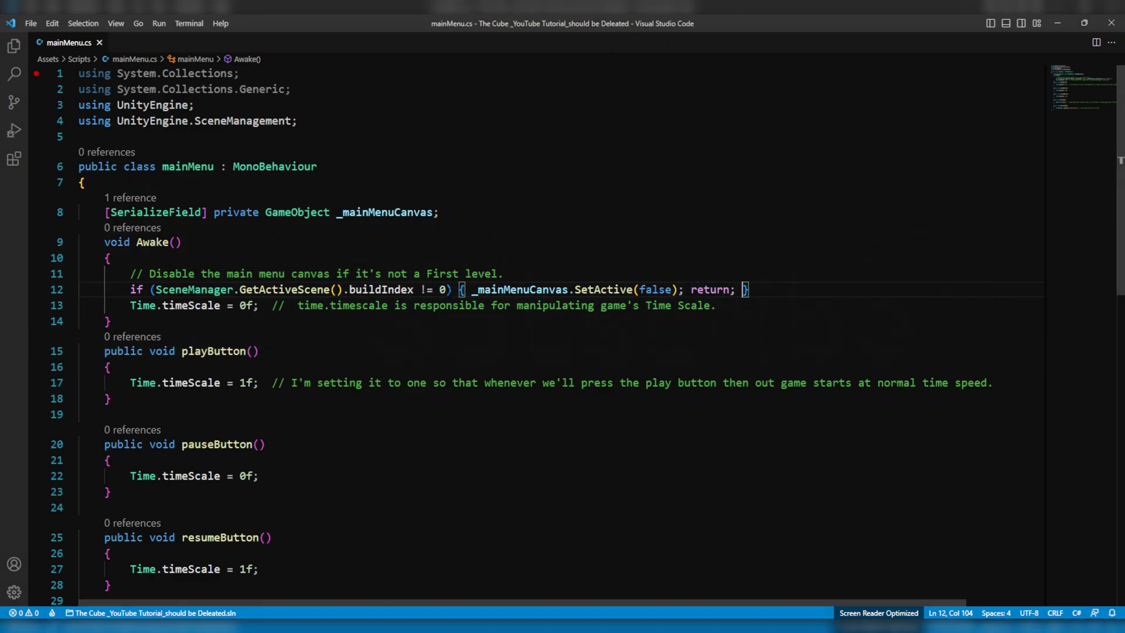
# - Add an early return to Awake() when _mainMenuCanvas is null, and save
pyautogui.click(131, 258)
pyautogui.press('Return')
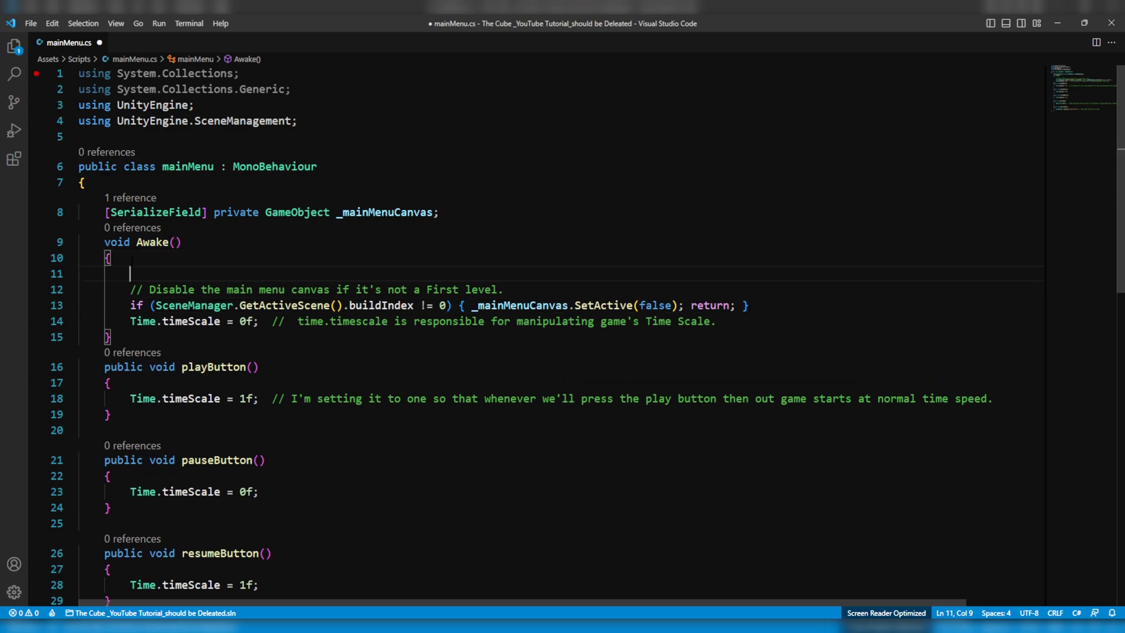
pyautogui.write('if(_mainMenuCan')
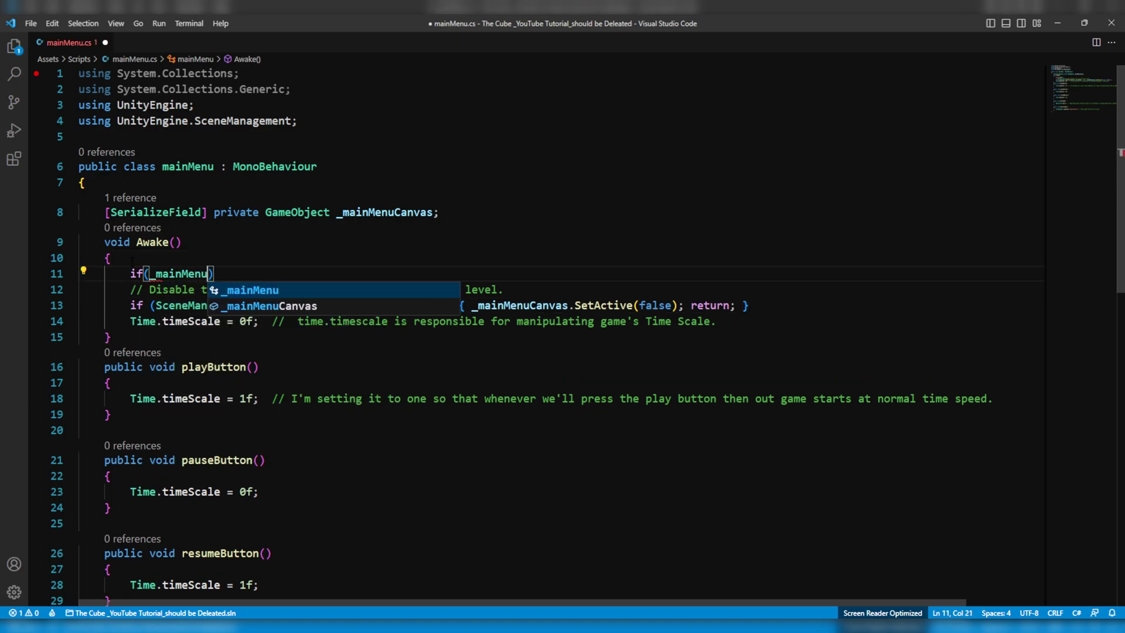
pyautogui.write('vas==null){return;')
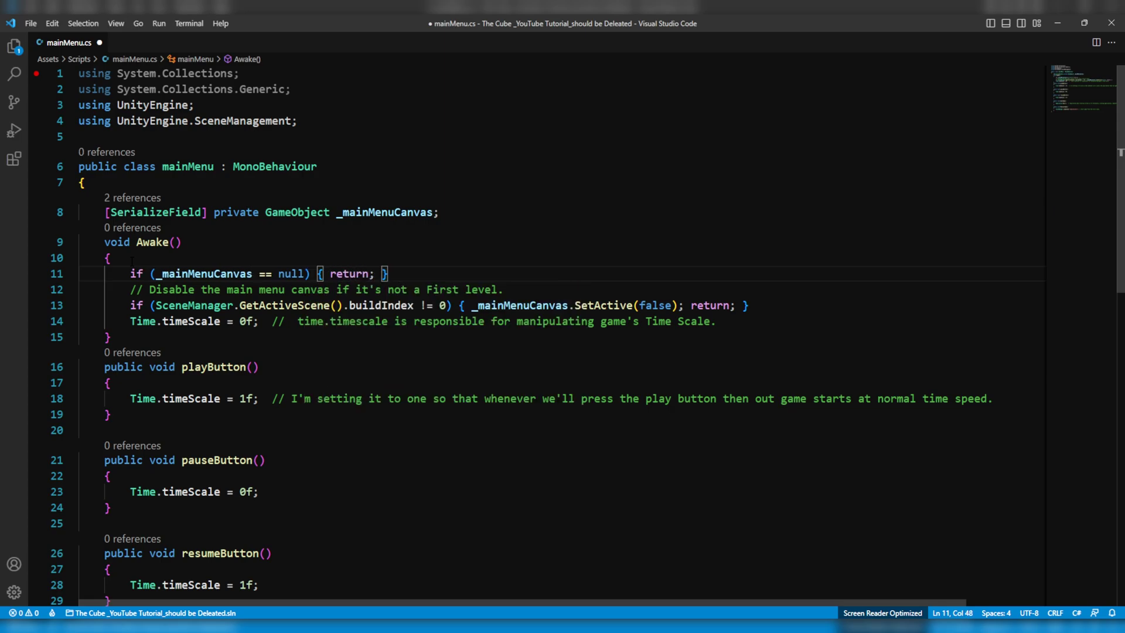
pyautogui.hotkey('ctrl', 's')
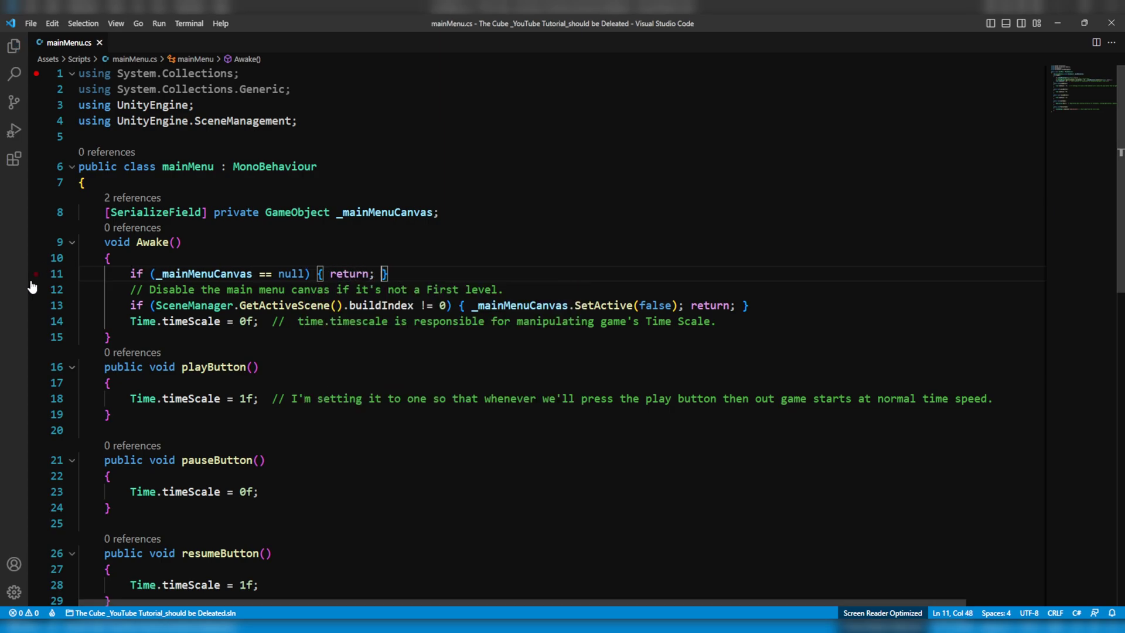
pyautogui.moveTo(30, 293); pyautogui.dragTo(128, 293)
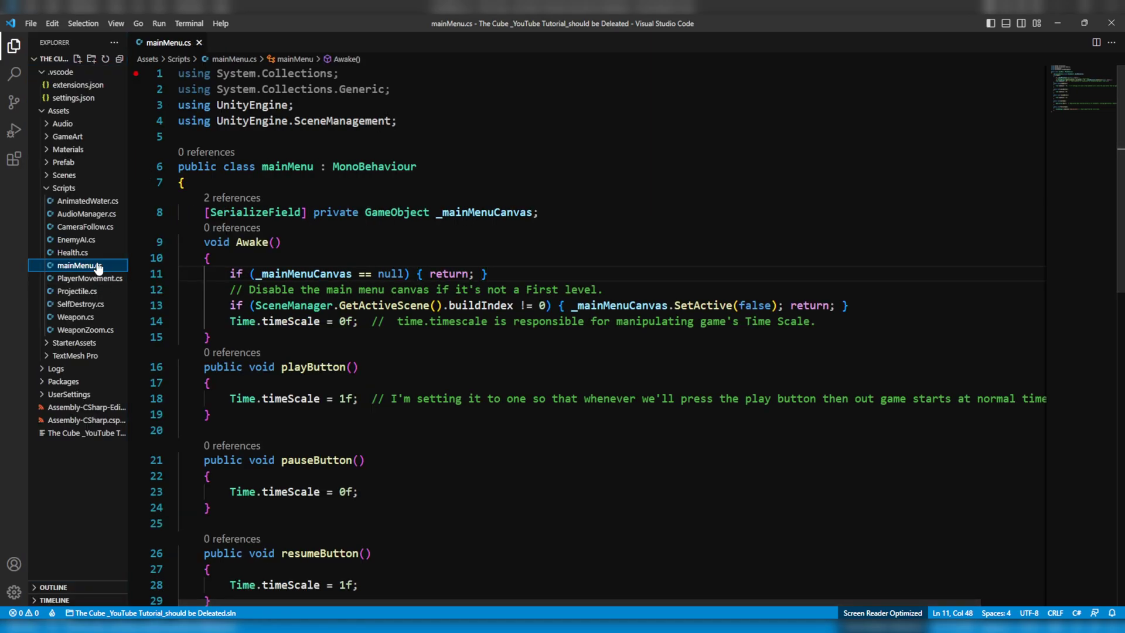
# - In Health.cs, add gameOverPanel to the GameObject field declaration after thunderFlashEffect
pyautogui.click(77, 252)
pyautogui.moveTo(128, 253); pyautogui.dragTo(13, 256)
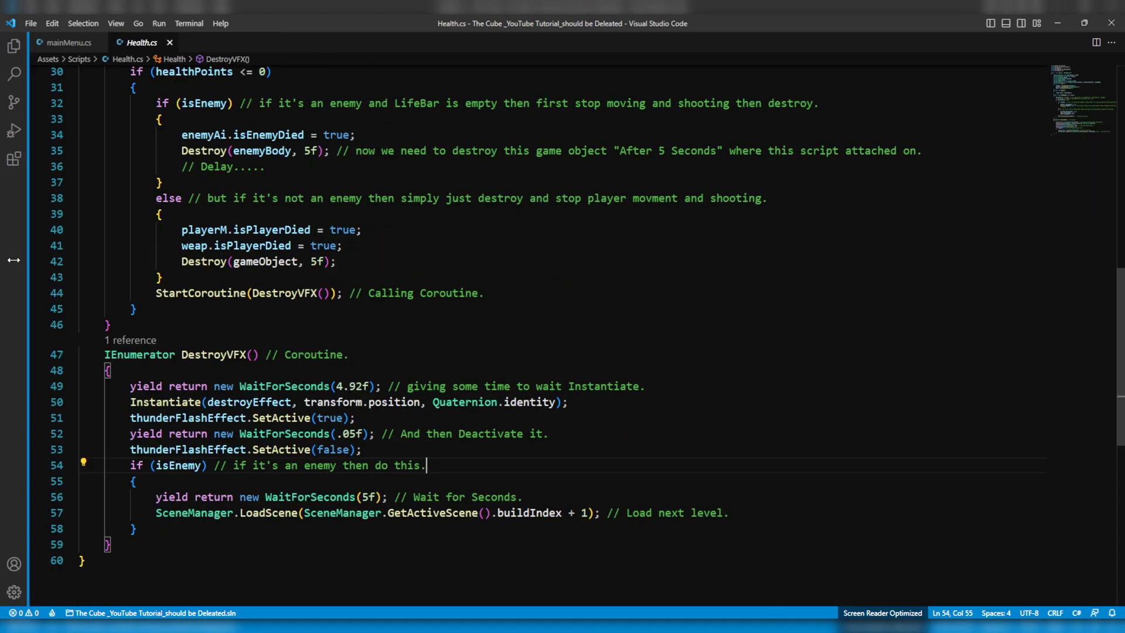
pyautogui.scroll(10, 385, 313)
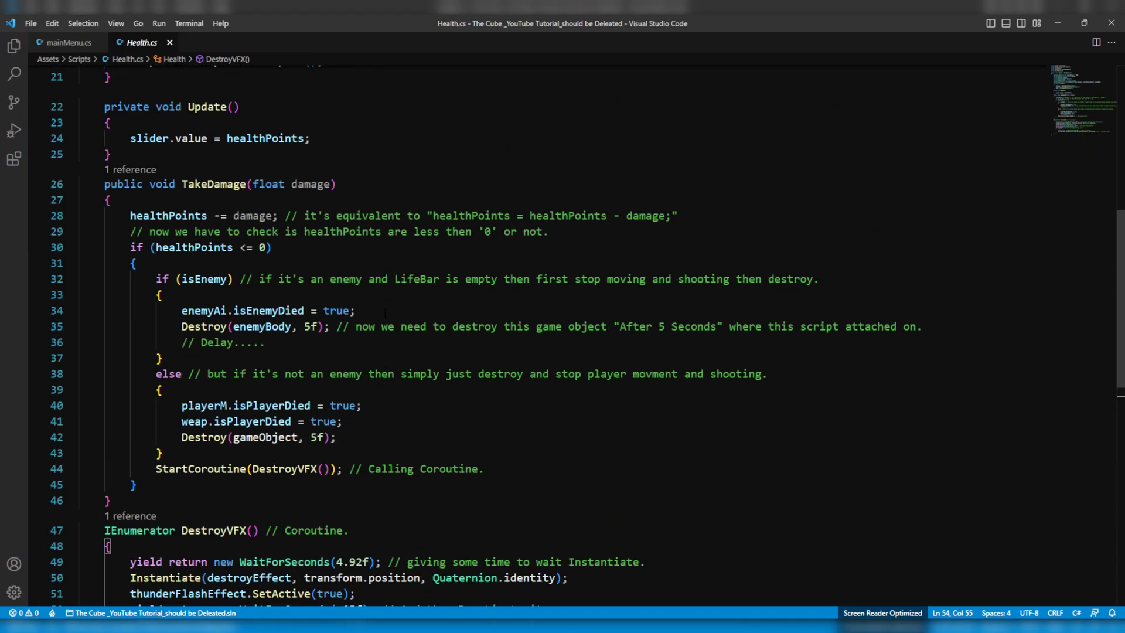
pyautogui.doubleClick(297, 407)
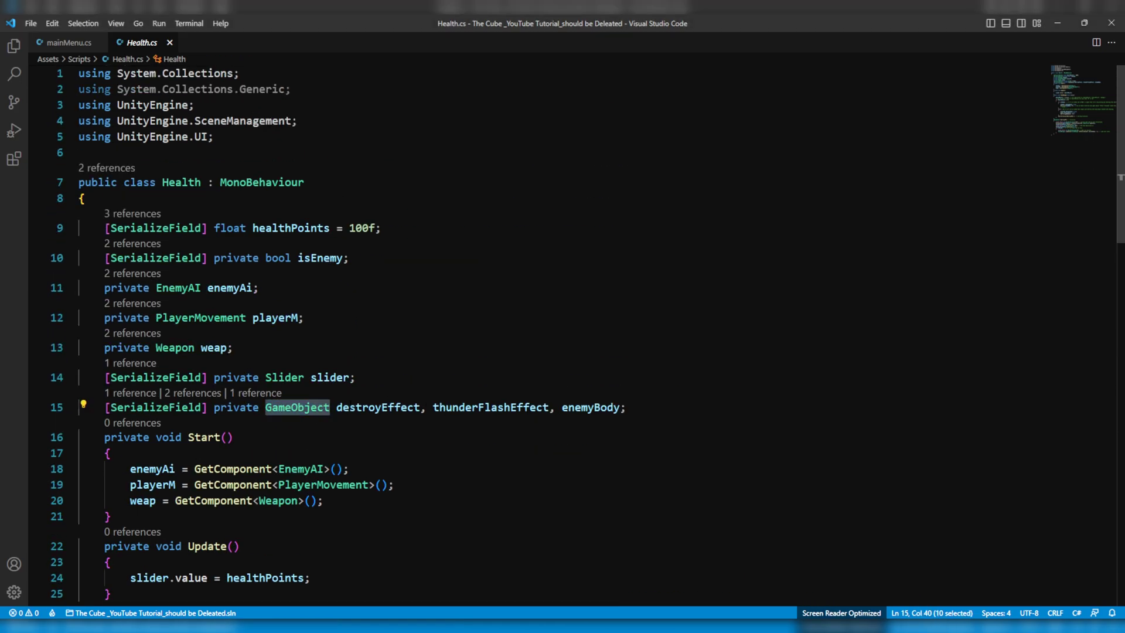
pyautogui.click(549, 407)
pyautogui.write(',gameOverP')
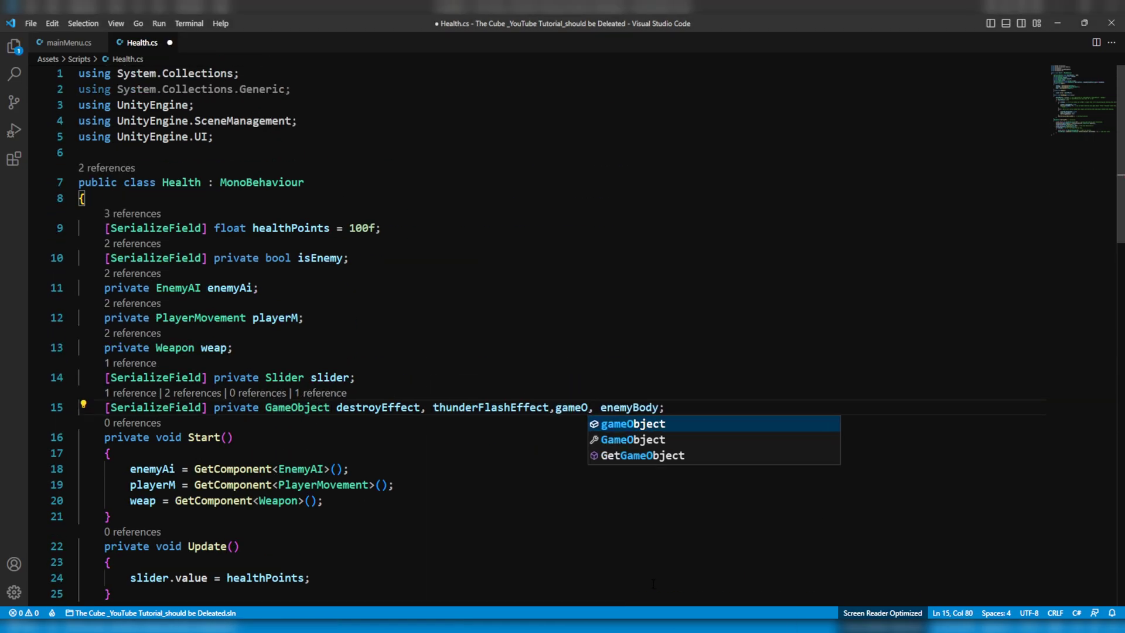
pyautogui.write('anel')
# - Add if(!isEnemy){ gameOverPanel.SetActive(true); } after line 53 in DestroyVFX and save
pyautogui.scroll(-11, 653, 585)
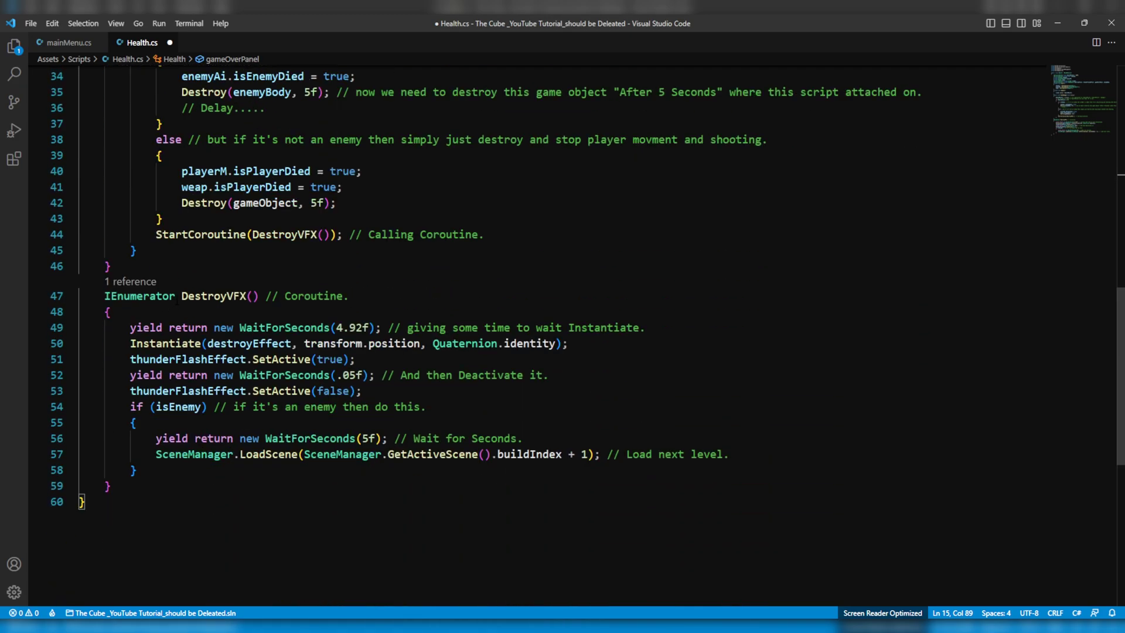
pyautogui.moveTo(176, 296); pyautogui.dragTo(247, 296)
pyautogui.moveTo(130, 391); pyautogui.dragTo(377, 393)
pyautogui.click(377, 393)
pyautogui.press('Return')
pyautogui.press('Return')
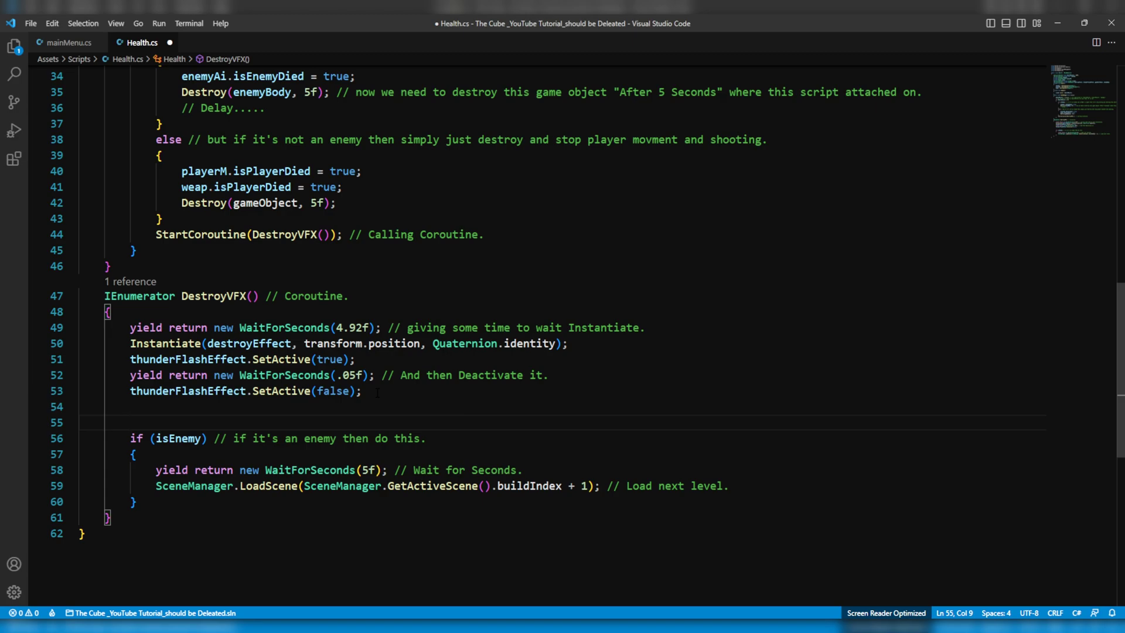
pyautogui.write('if(')
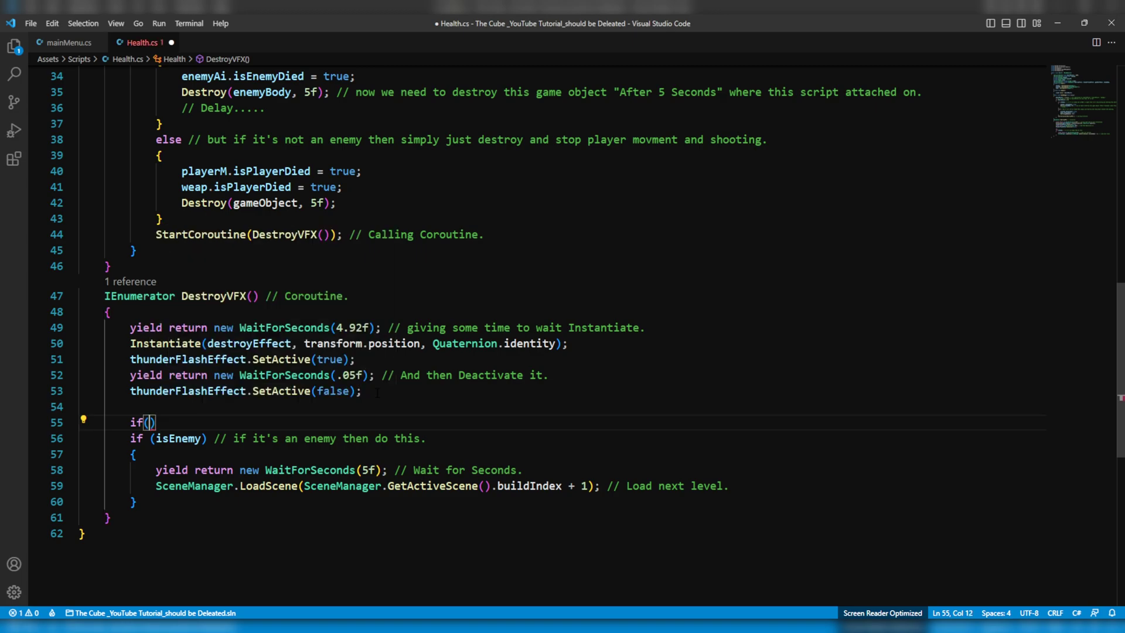
pyautogui.write('!isEnemy){')
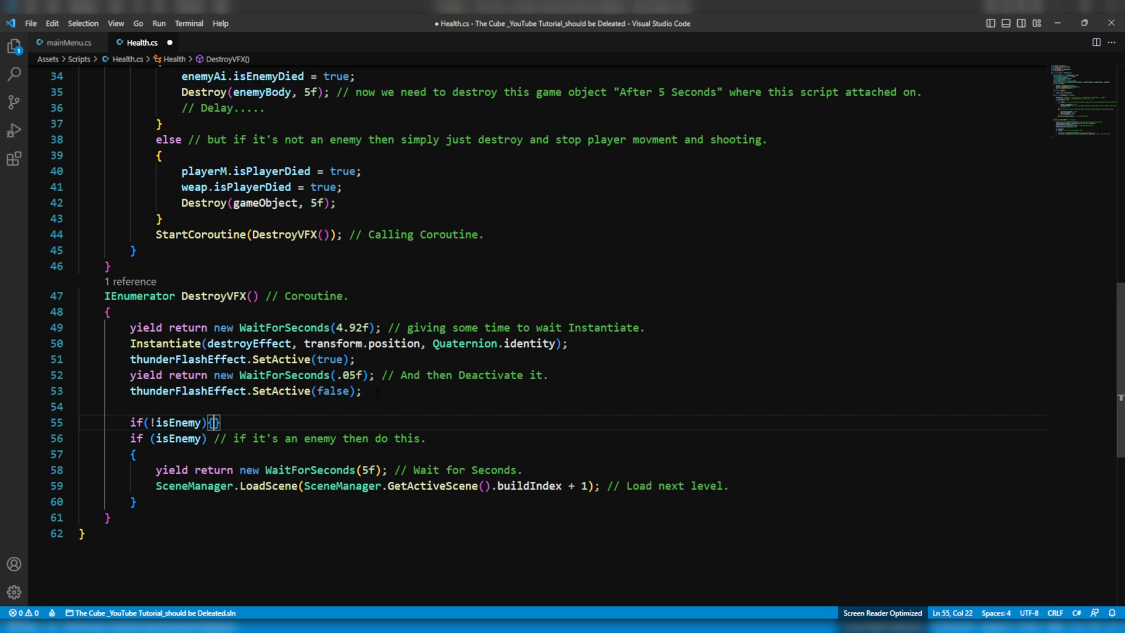
pyautogui.write('gameOverPanel.Setac')
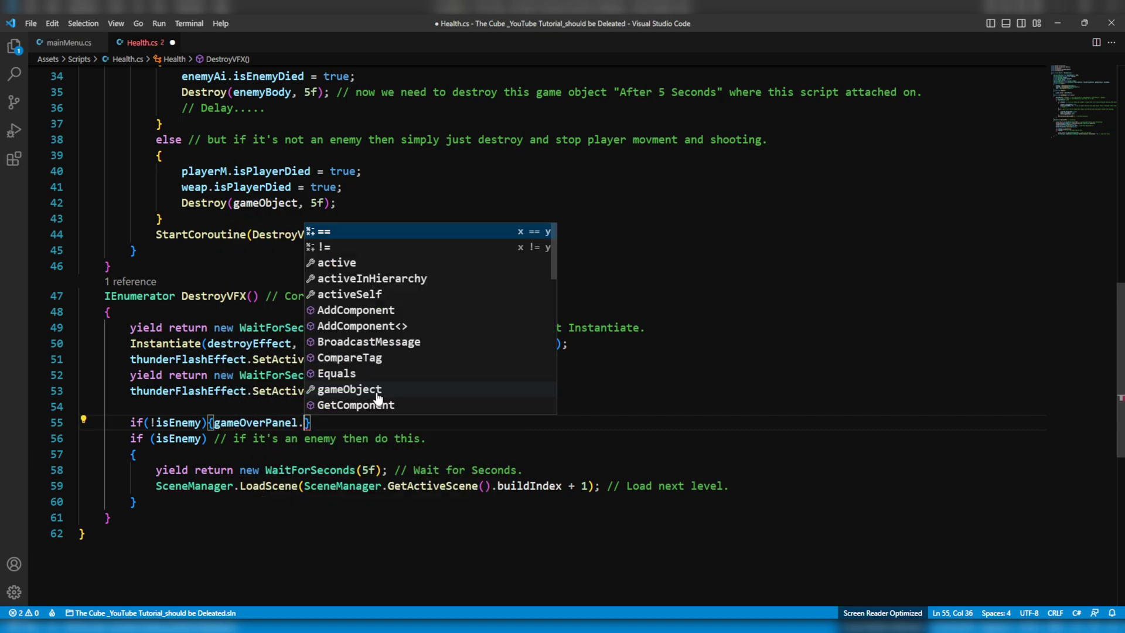
pyautogui.press('Tab')
pyautogui.write('(true);')
pyautogui.hotkey('ctrl', 's')
# - Review the isPlayerDied, Destroy and new !isEnemy lines, then return to Unity
pyautogui.scroll(2, 152, 253)
pyautogui.scroll(1, 151, 253)
pyautogui.moveTo(137, 159); pyautogui.dragTo(286, 157)
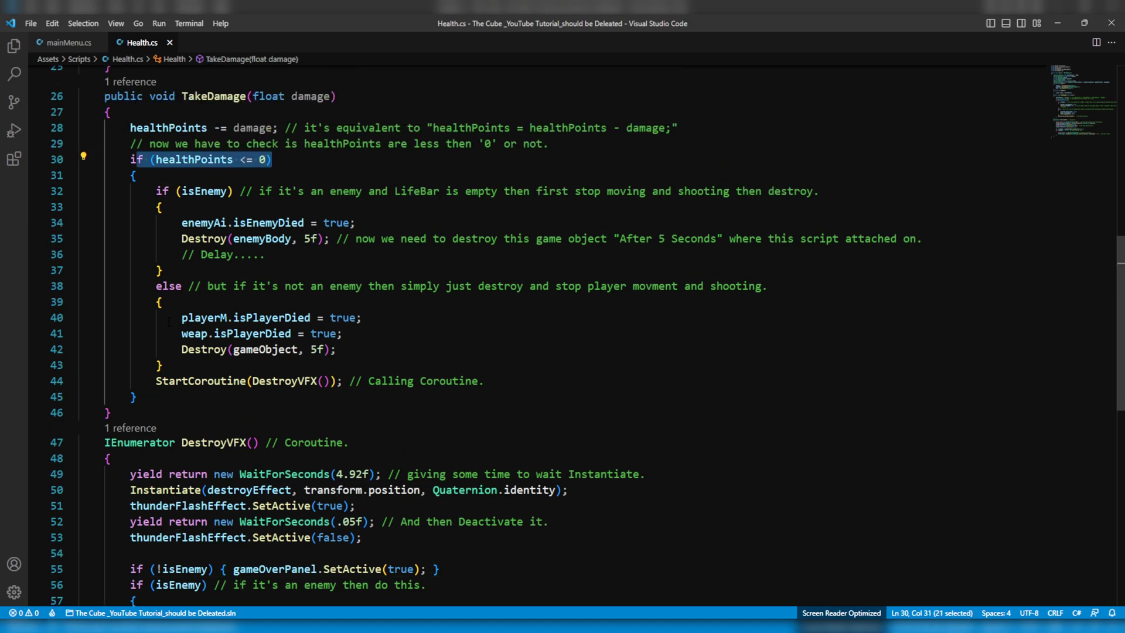
pyautogui.moveTo(179, 317); pyautogui.dragTo(362, 317)
pyautogui.moveTo(176, 333); pyautogui.dragTo(342, 333)
pyautogui.moveTo(180, 349); pyautogui.dragTo(339, 349)
pyautogui.scroll(-3, 339, 349)
pyautogui.moveTo(124, 391); pyautogui.dragTo(363, 391)
pyautogui.moveTo(156, 422); pyautogui.dragTo(434, 423)
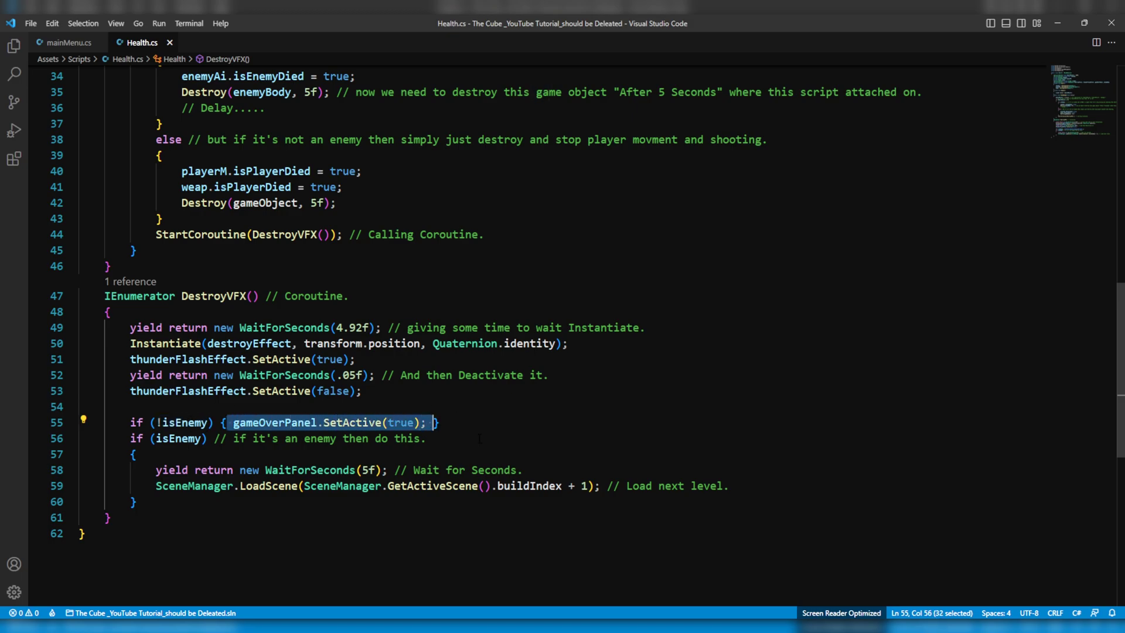
pyautogui.click(453, 424)
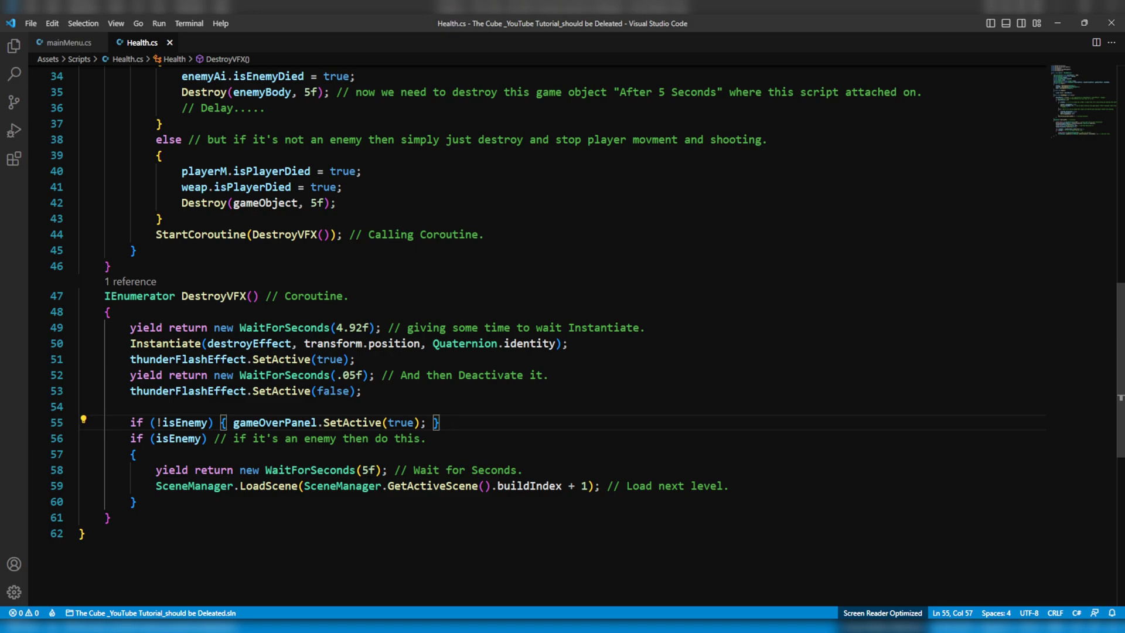
pyautogui.hotkey('alt', 'Tab')
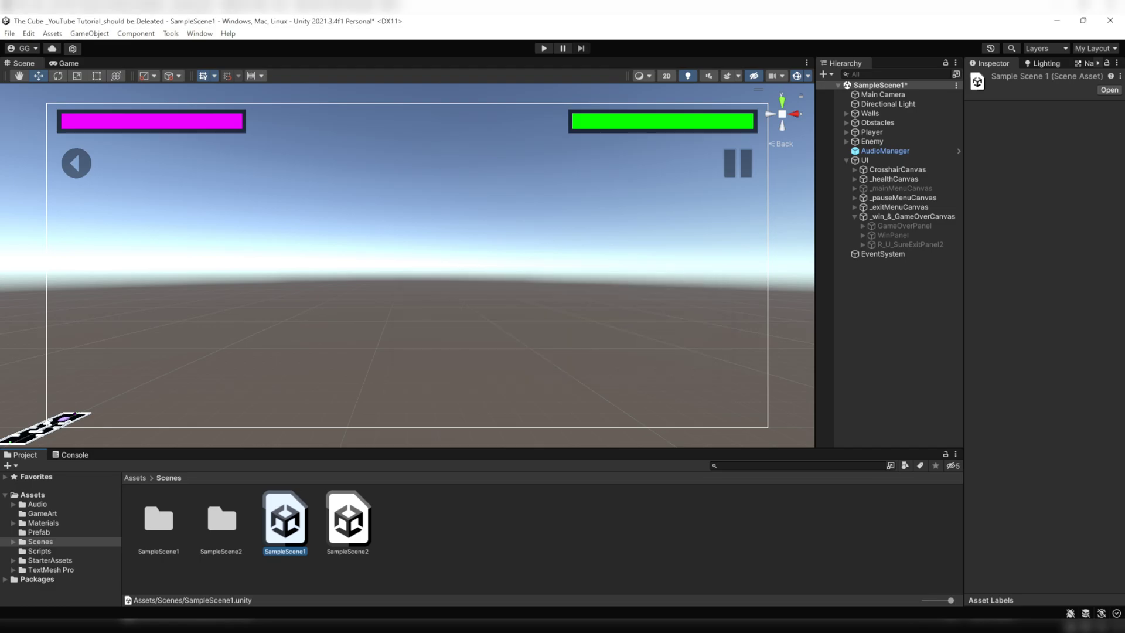
# - Add an On Click entry to GameOverPanel's AgainButton with the UI object as its target
pyautogui.click(907, 225)
pyautogui.click(863, 226)
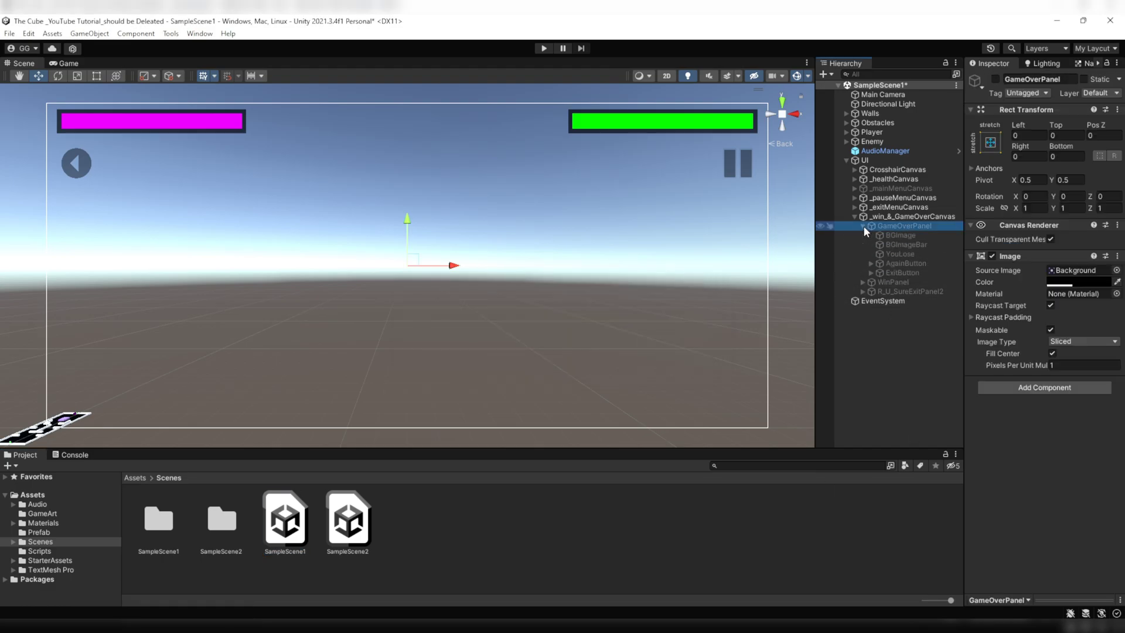
pyautogui.click(903, 263)
pyautogui.click(1086, 586)
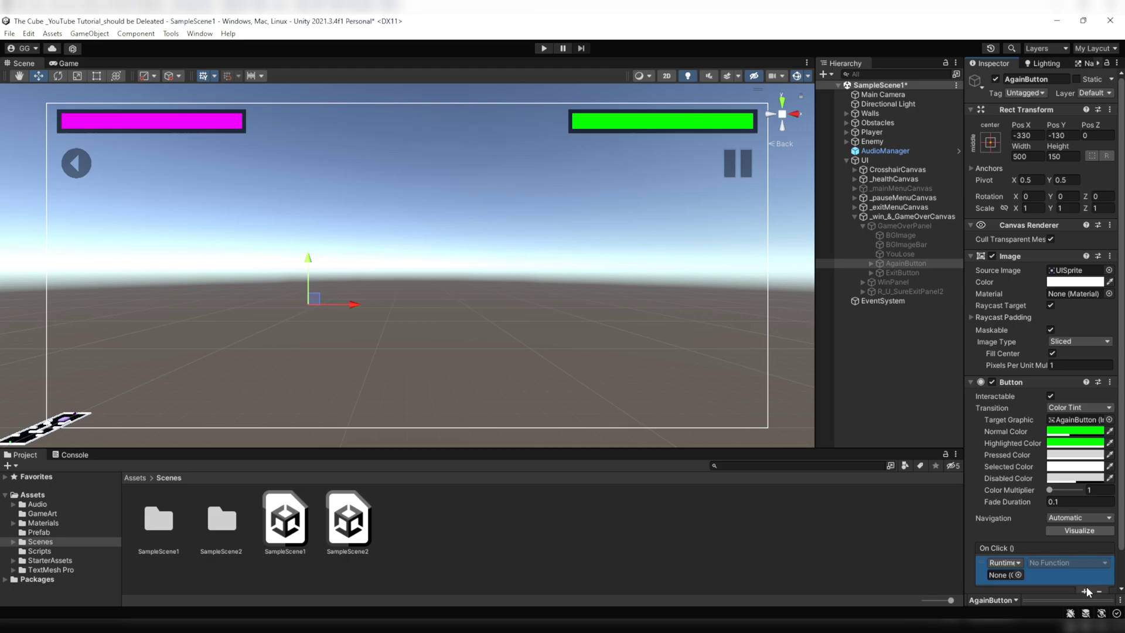
pyautogui.scroll(-2, 1059, 484)
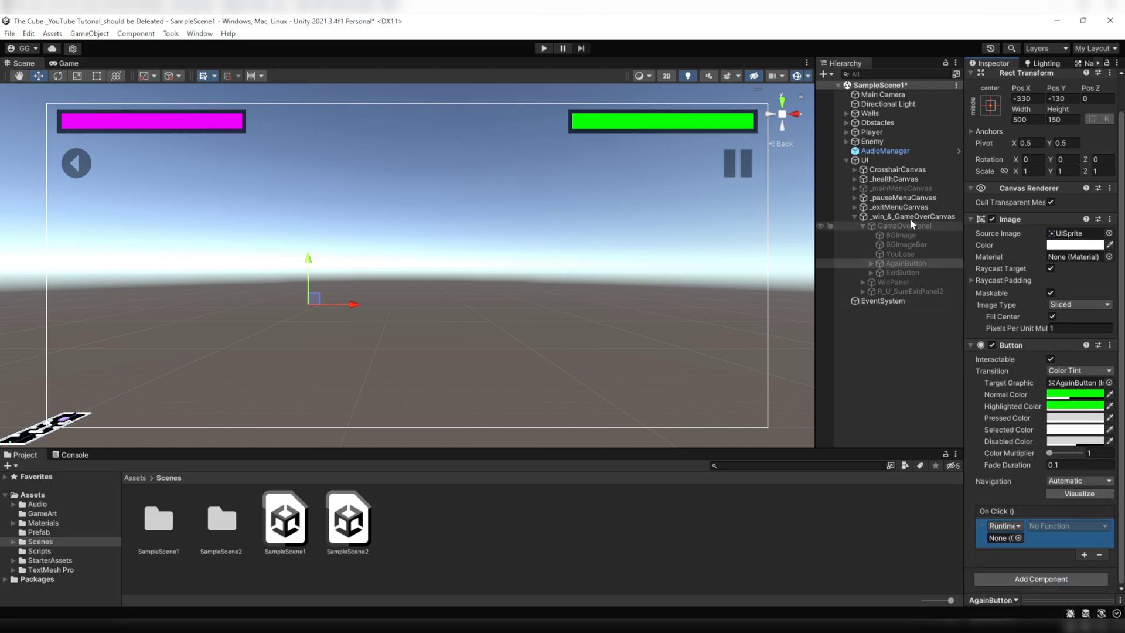
pyautogui.moveTo(906, 263); pyautogui.dragTo(996, 534)
pyautogui.click(1056, 525)
pyautogui.moveTo(1076, 584)
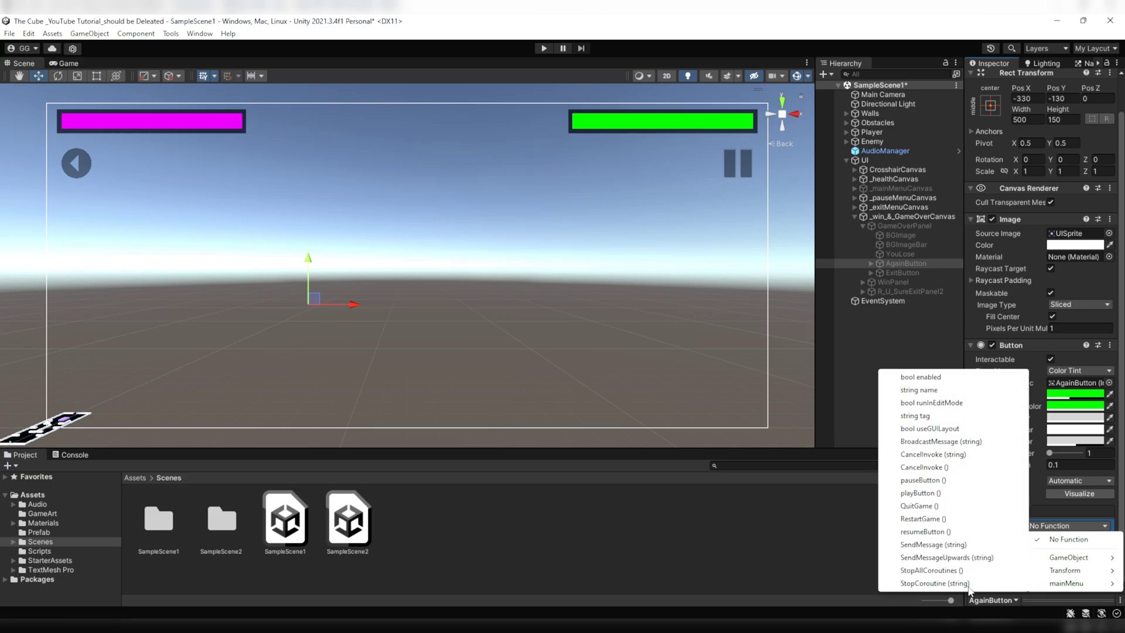
# - Pick AgainButton's mainMenu function, then make ExitButton call SetActive(true) on R_U_SureExitPanel2
pyautogui.click(956, 520)
pyautogui.click(912, 273)
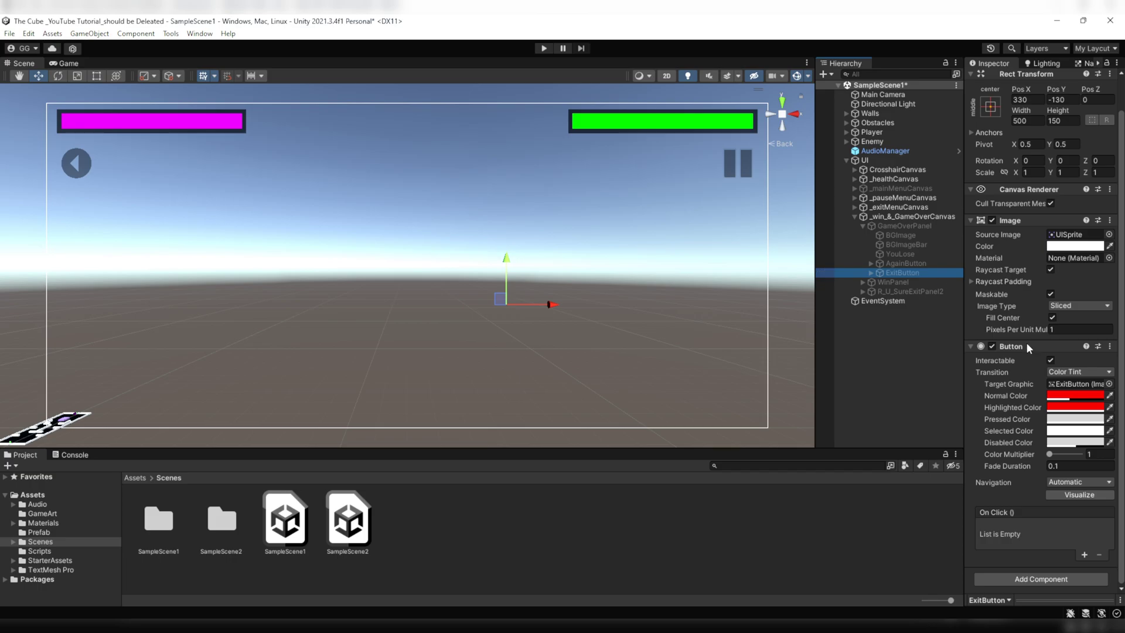
pyautogui.click(1084, 556)
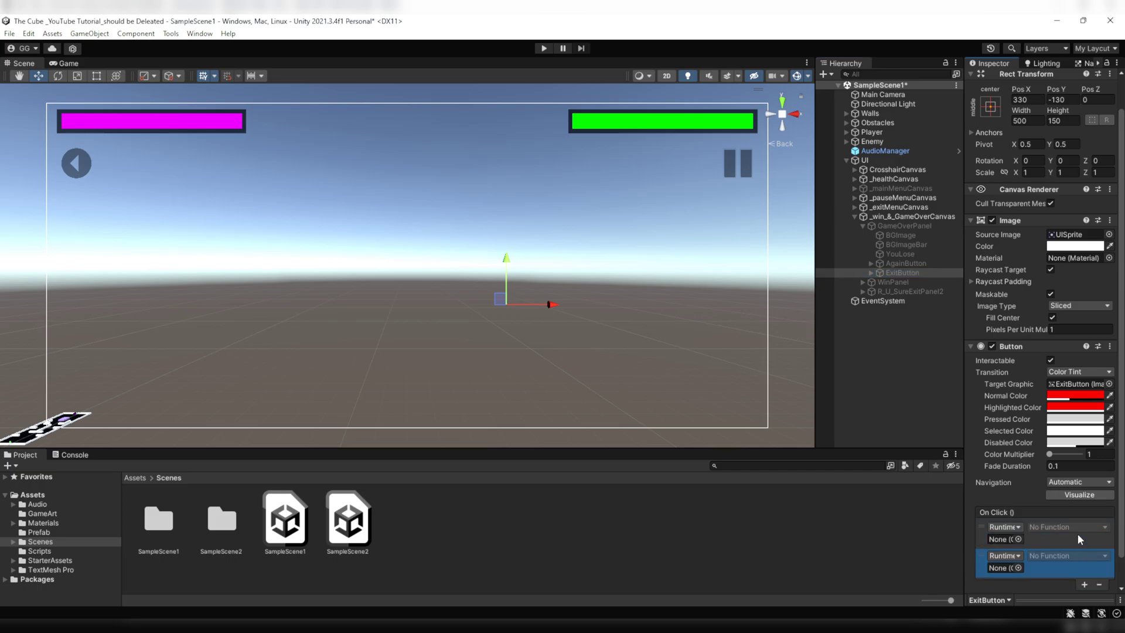
pyautogui.scroll(-2, 1077, 530)
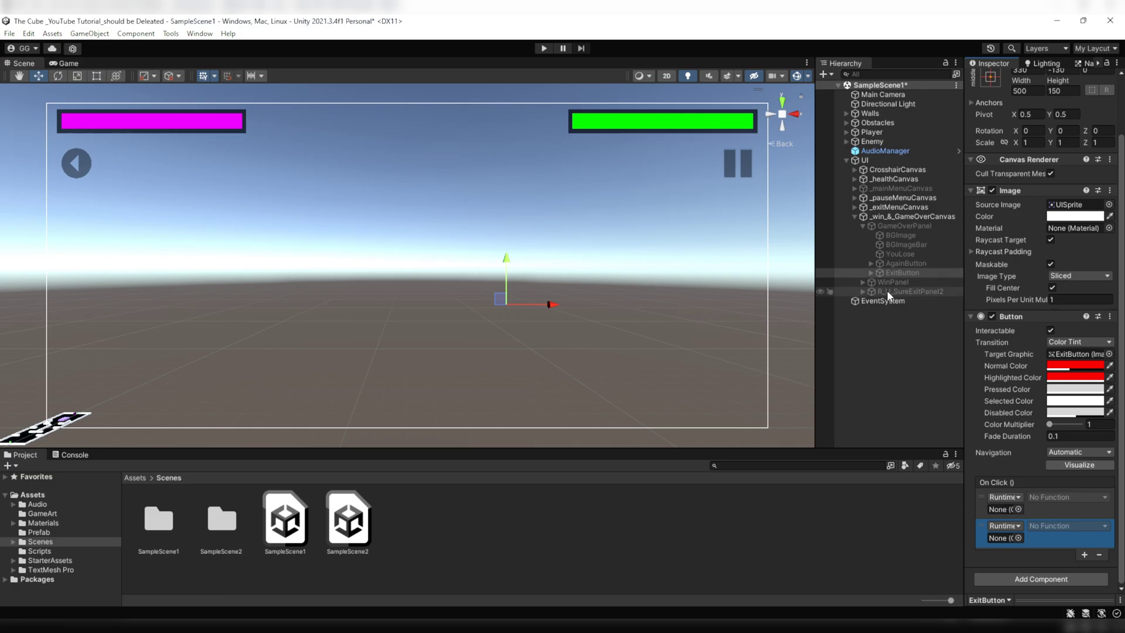
pyautogui.moveTo(889, 296); pyautogui.dragTo(995, 436)
pyautogui.moveTo(999, 509); pyautogui.dragTo(999, 509)
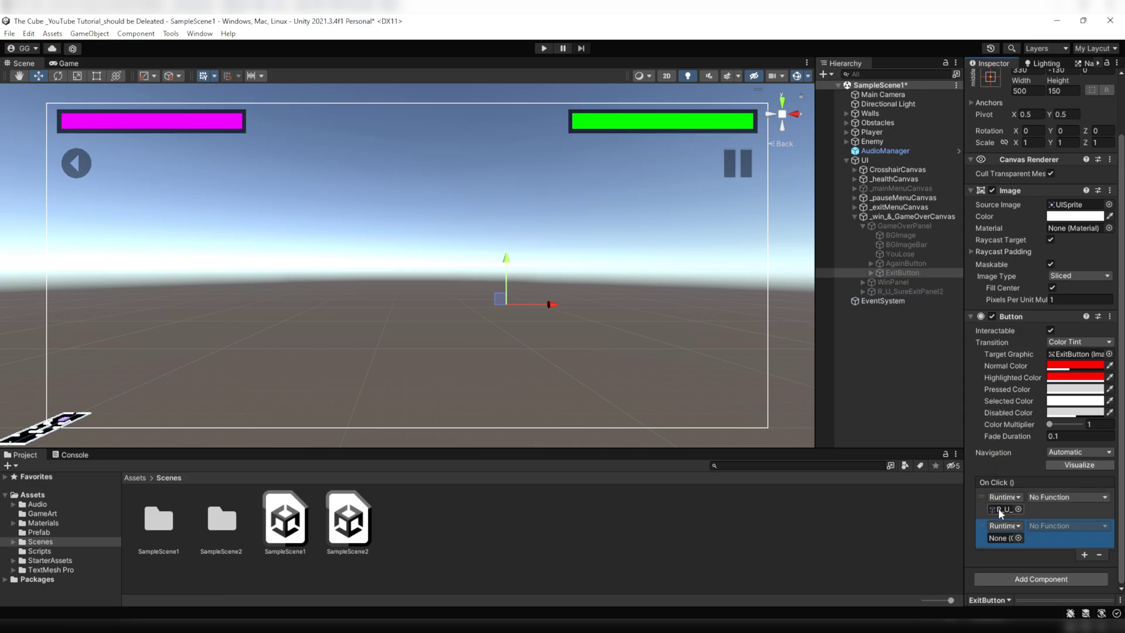
pyautogui.click(1063, 498)
pyautogui.moveTo(1062, 529)
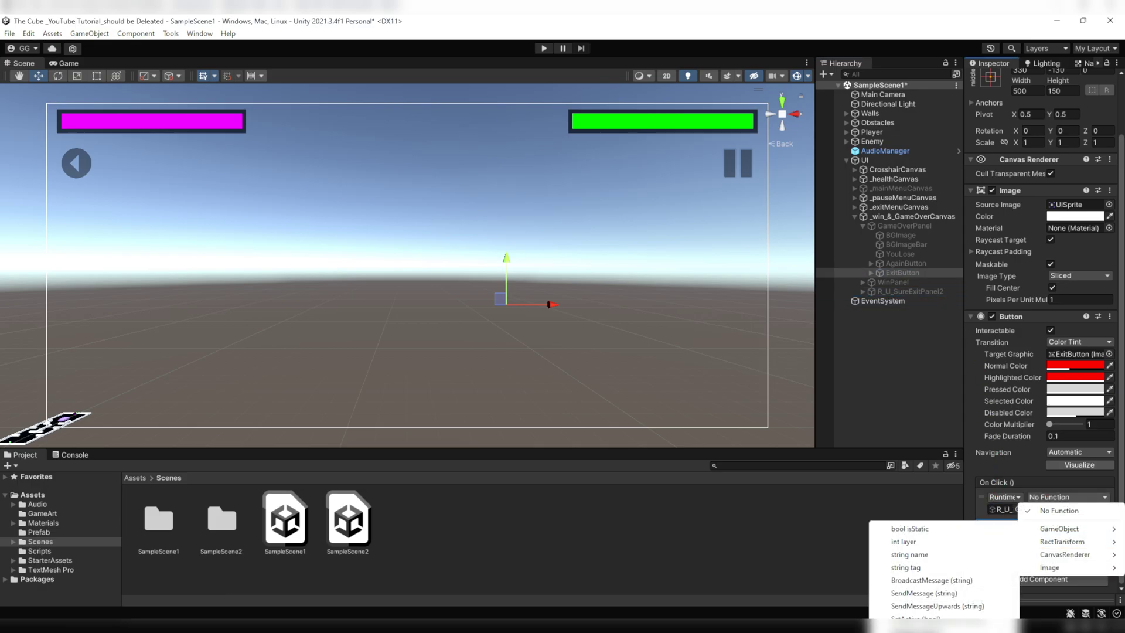
pyautogui.click(938, 611)
pyautogui.click(1031, 509)
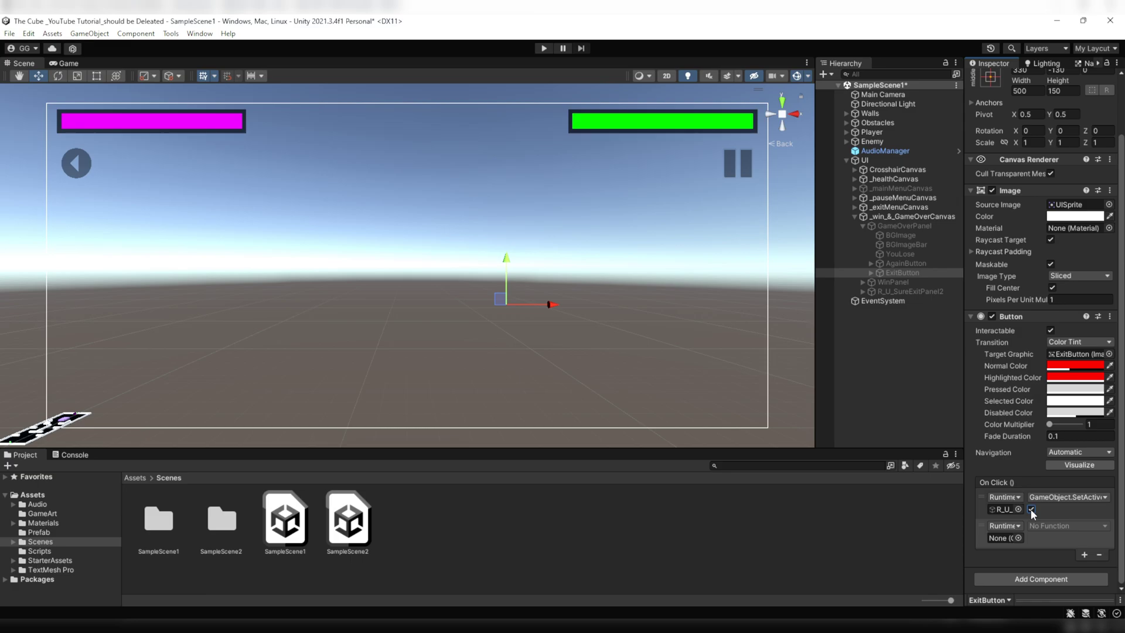
# - Add a second ExitButton action that hides GameOverPanel via GameObject.SetActive
pyautogui.moveTo(906, 225); pyautogui.dragTo(1001, 543)
pyautogui.click(1063, 527)
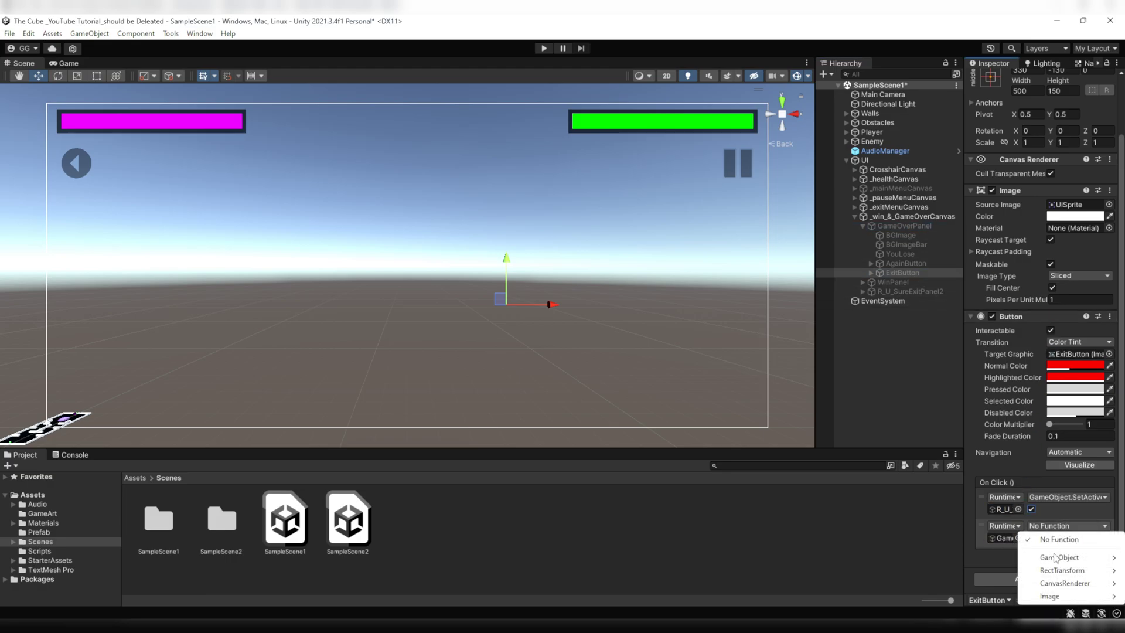
pyautogui.moveTo(1055, 558)
pyautogui.click(930, 558)
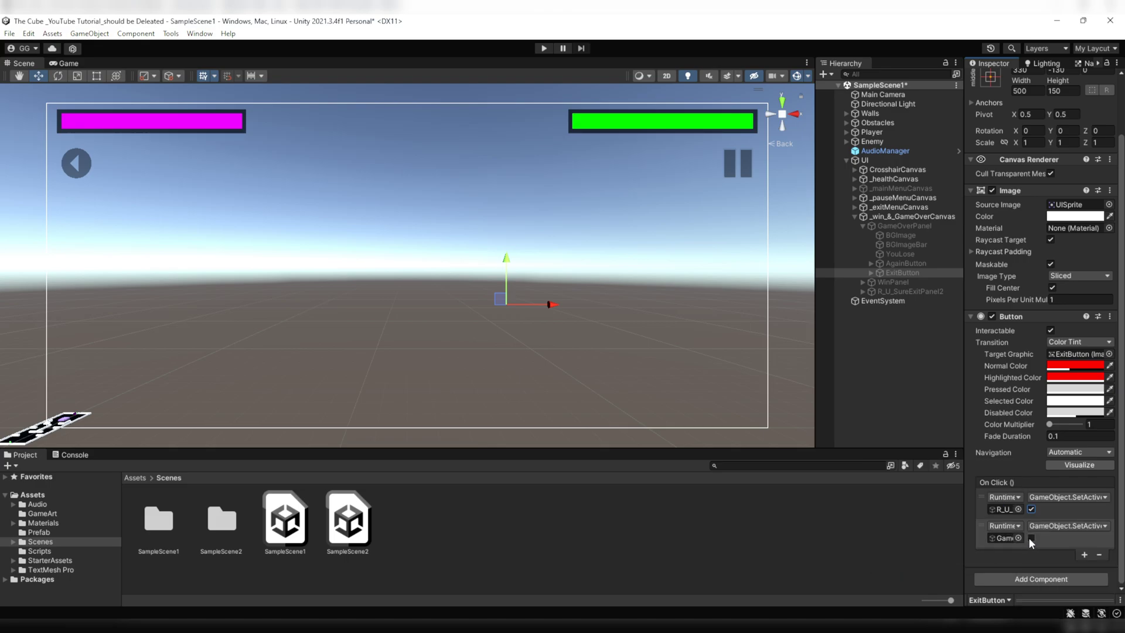
pyautogui.click(863, 226)
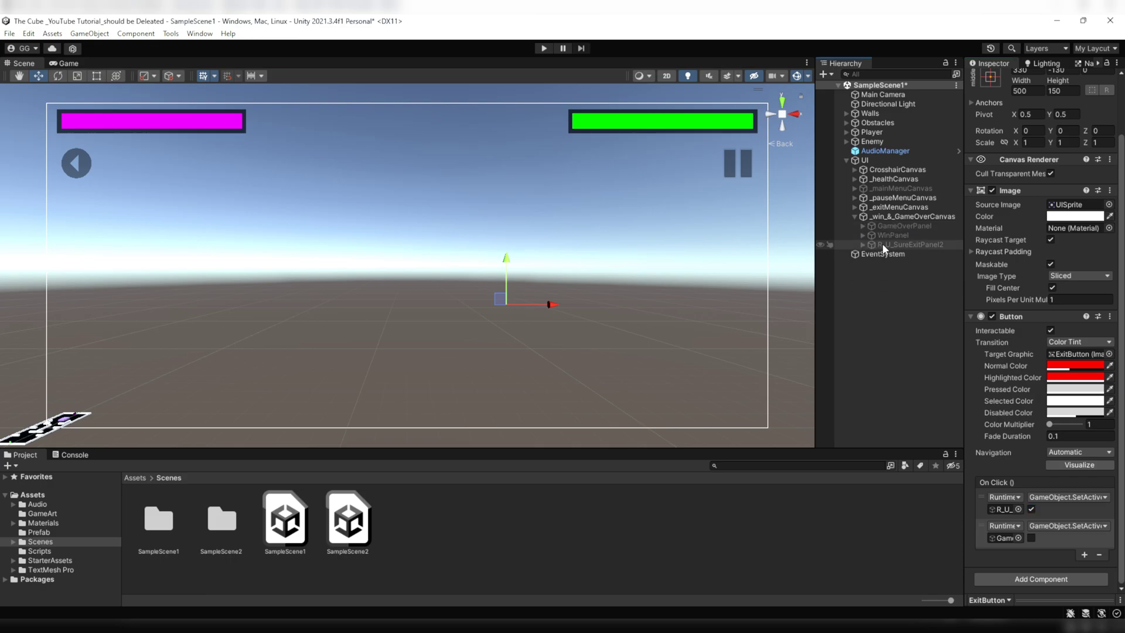
# - Change NOButton's second On Click function on R_U_SureExitPanel2 to mainMenu.RestartGame()
pyautogui.click(863, 245)
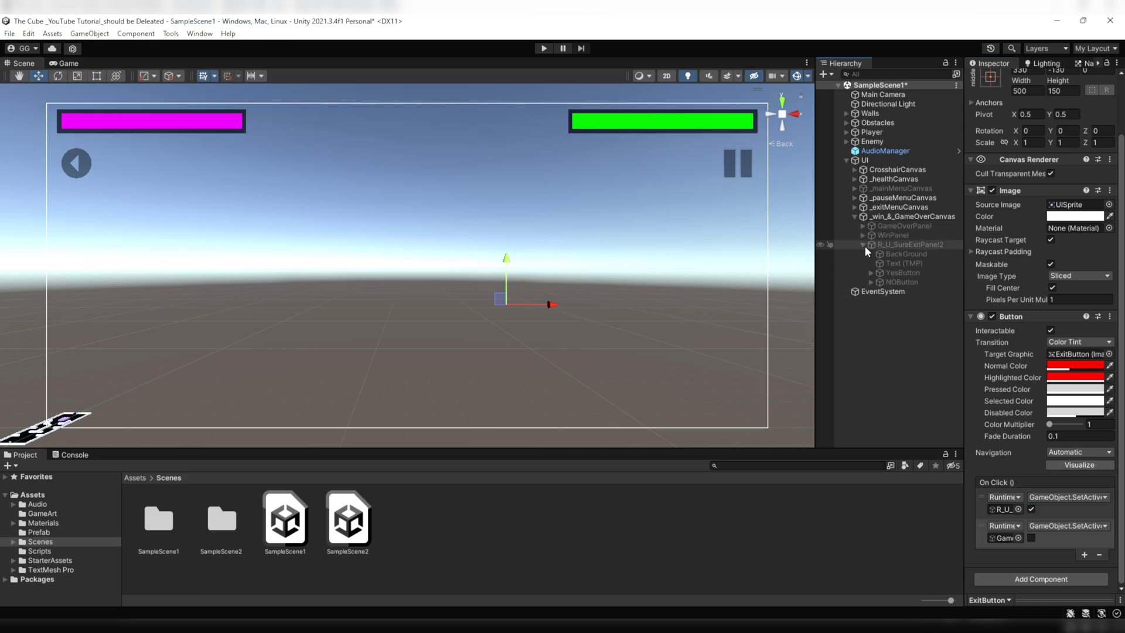
pyautogui.click(920, 281)
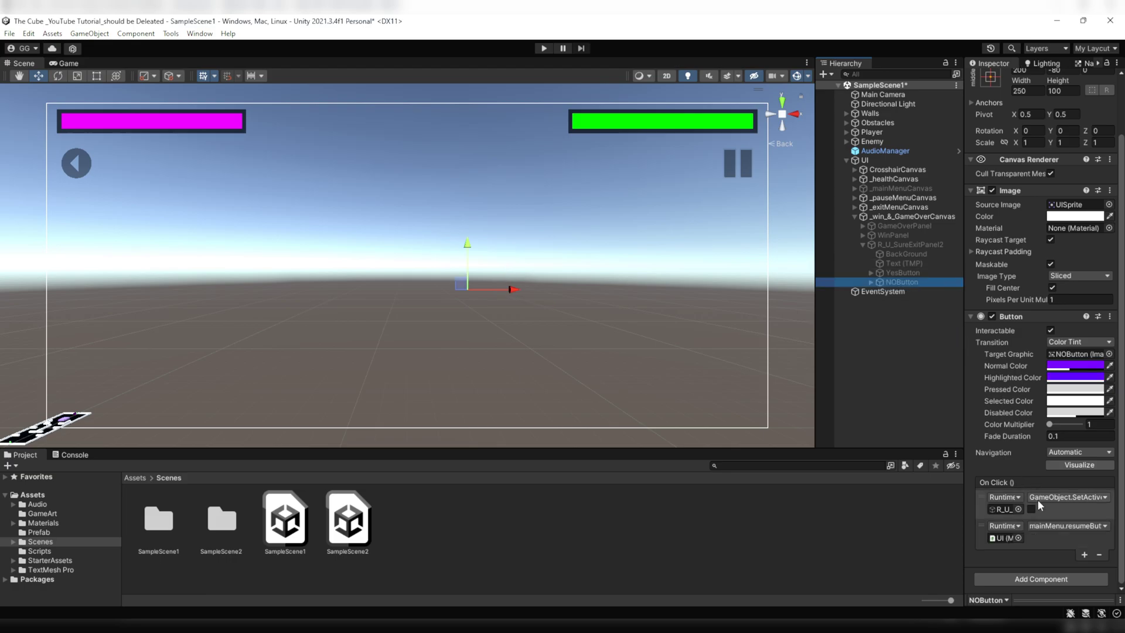
pyautogui.click(1067, 526)
pyautogui.moveTo(1066, 583)
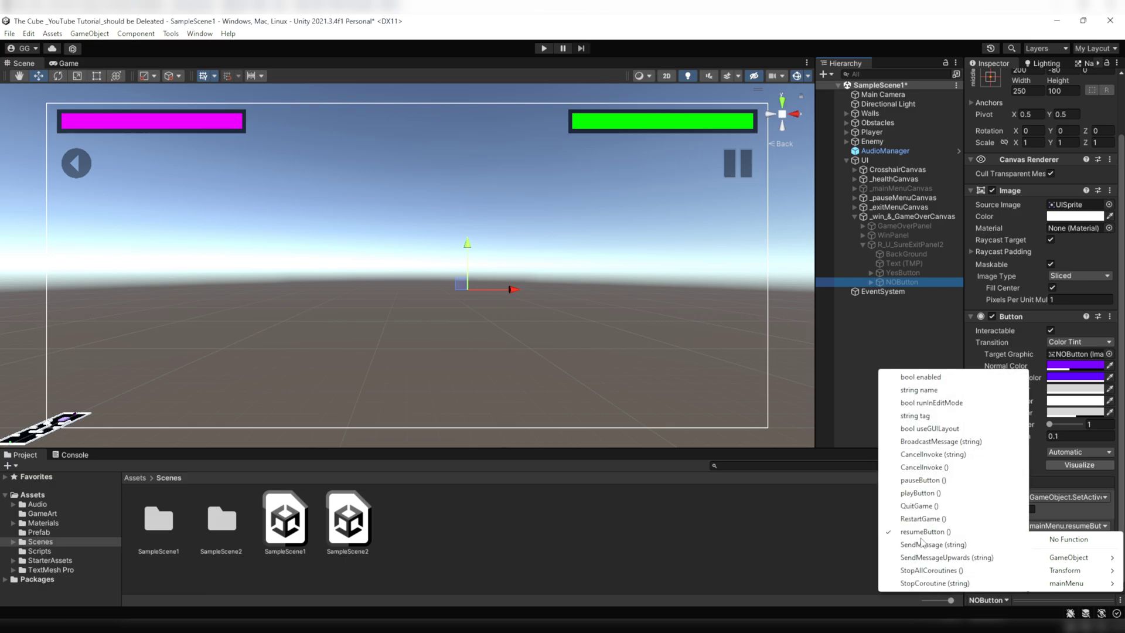
pyautogui.click(950, 520)
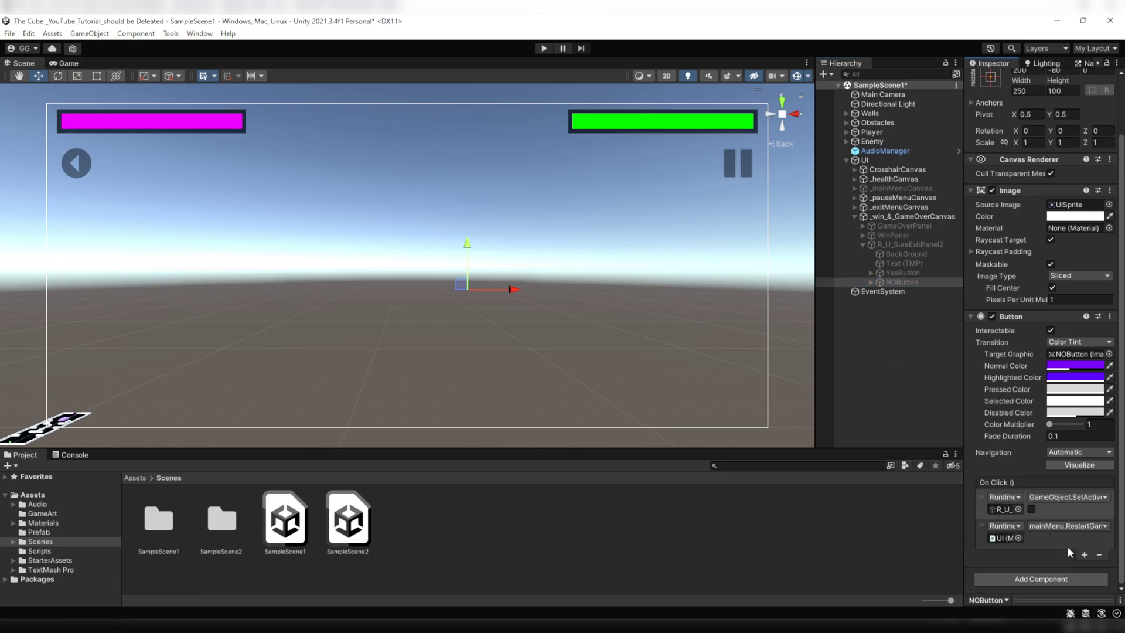
pyautogui.click(863, 244)
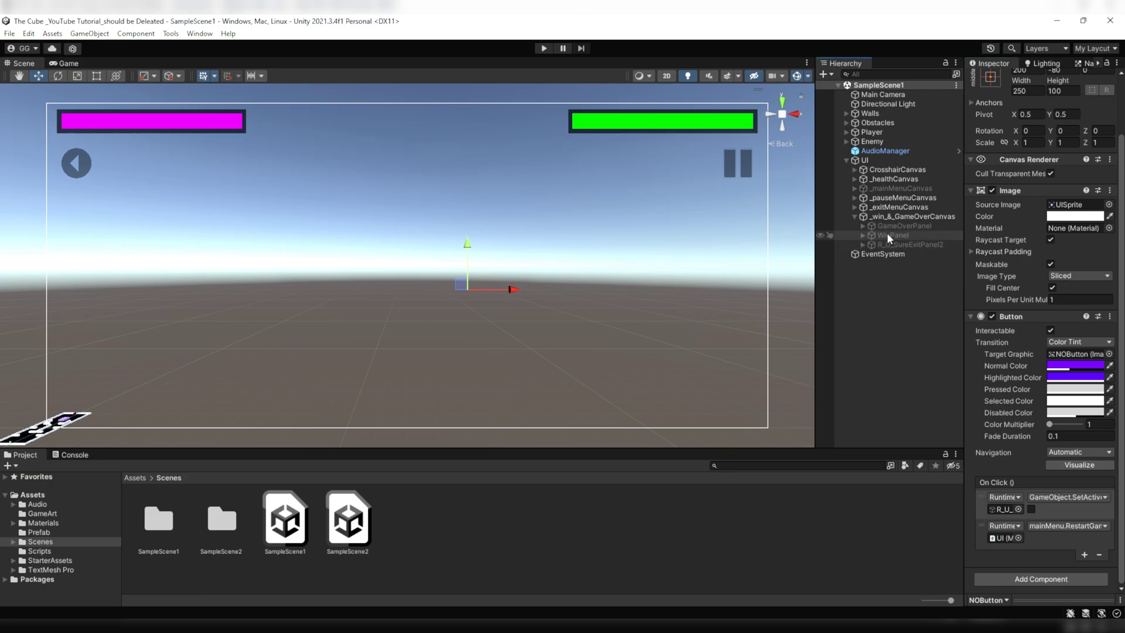
# - Create a new scene asset named SampleScene3 in the Scenes folder
pyautogui.rightClick(473, 549)
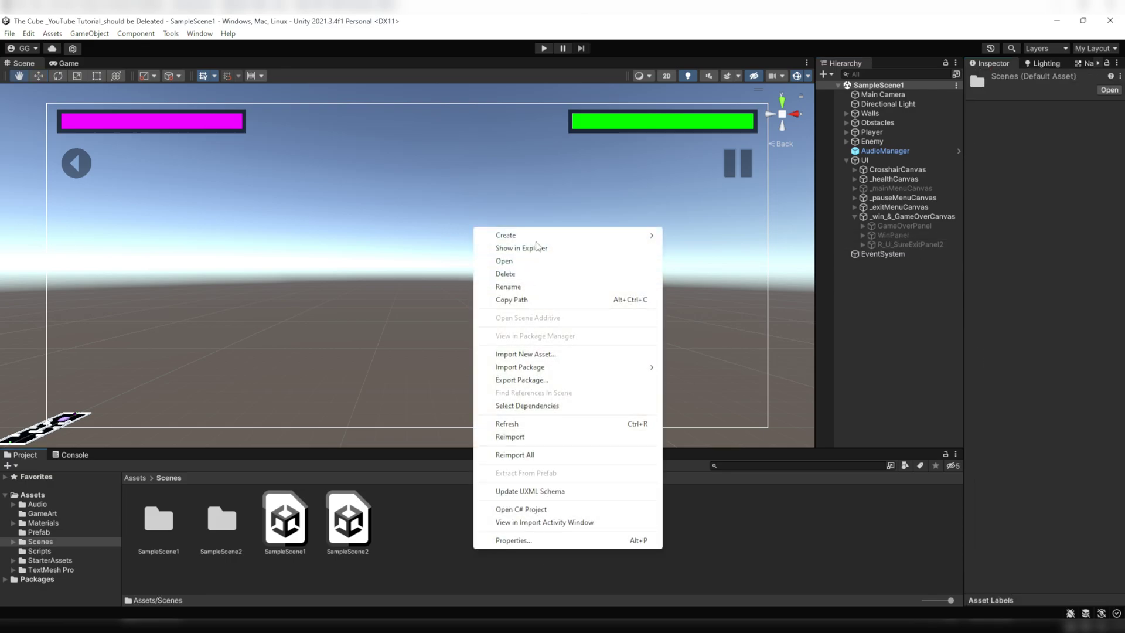
pyautogui.moveTo(562, 235)
pyautogui.click(719, 224)
pyautogui.write('SampleS')
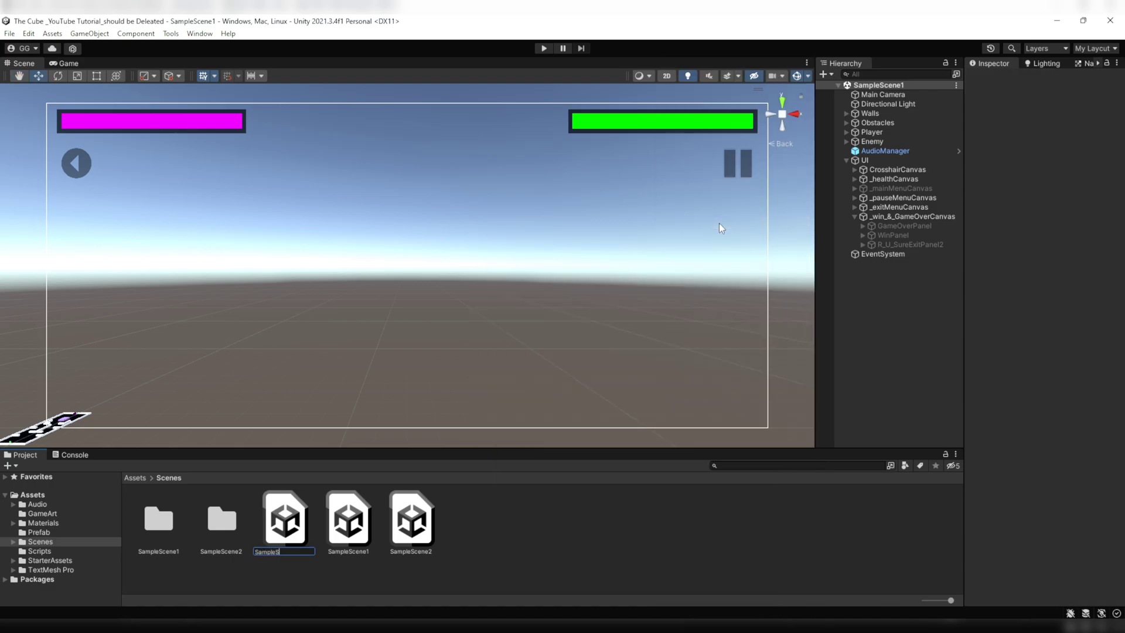
pyautogui.write('cene3')
pyautogui.press('Return')
# - Select UI and EventSystem, open SampleScene3 and paste them into it
pyautogui.click(855, 216)
pyautogui.click(848, 160)
pyautogui.click(870, 160)
pyautogui.keyDown('ctrl'); pyautogui.click(874, 168); pyautogui.keyUp('ctrl')
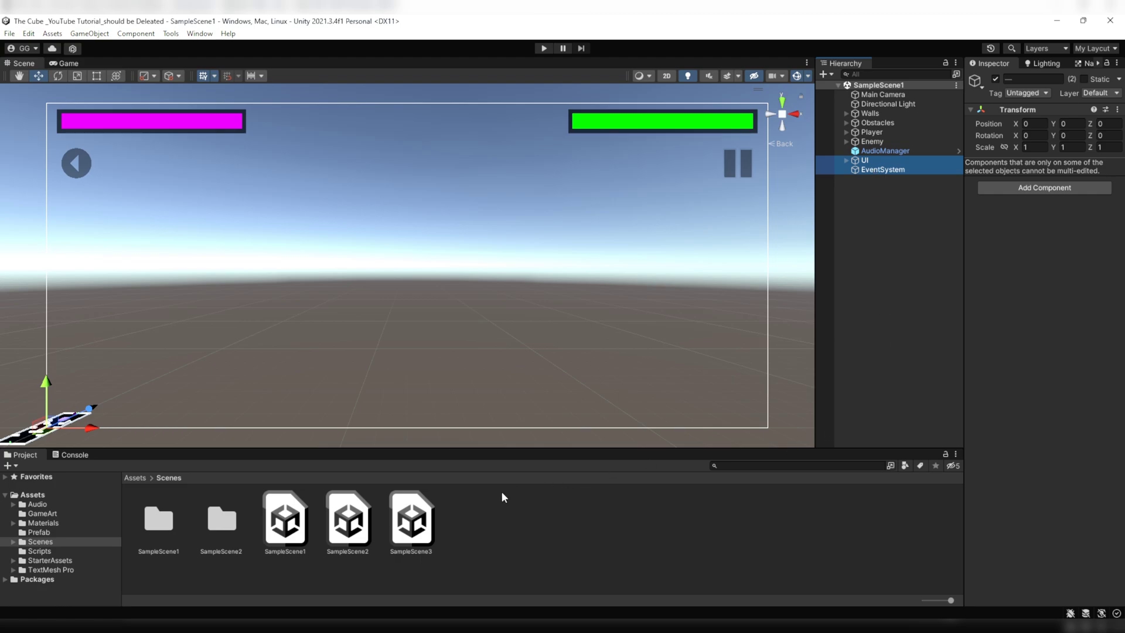
pyautogui.doubleClick(411, 524)
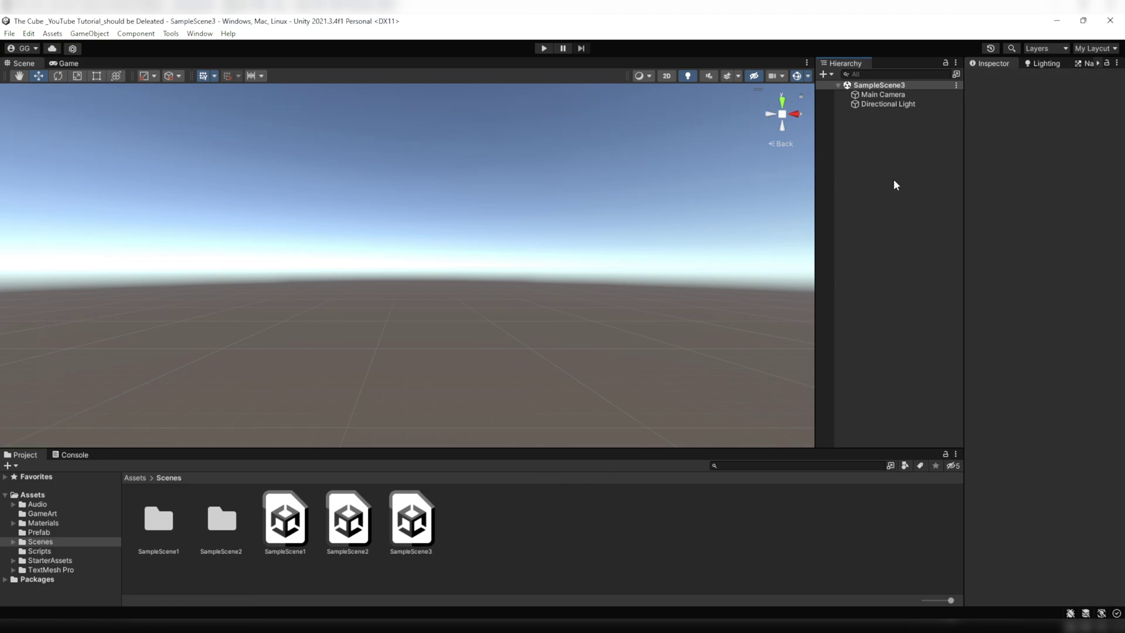
pyautogui.hotkey('ctrl', 'v')
# - Deactivate the five canvases from CrosshairCanvas to _exitMenuCanvas and activate WinPanel
pyautogui.click(879, 123)
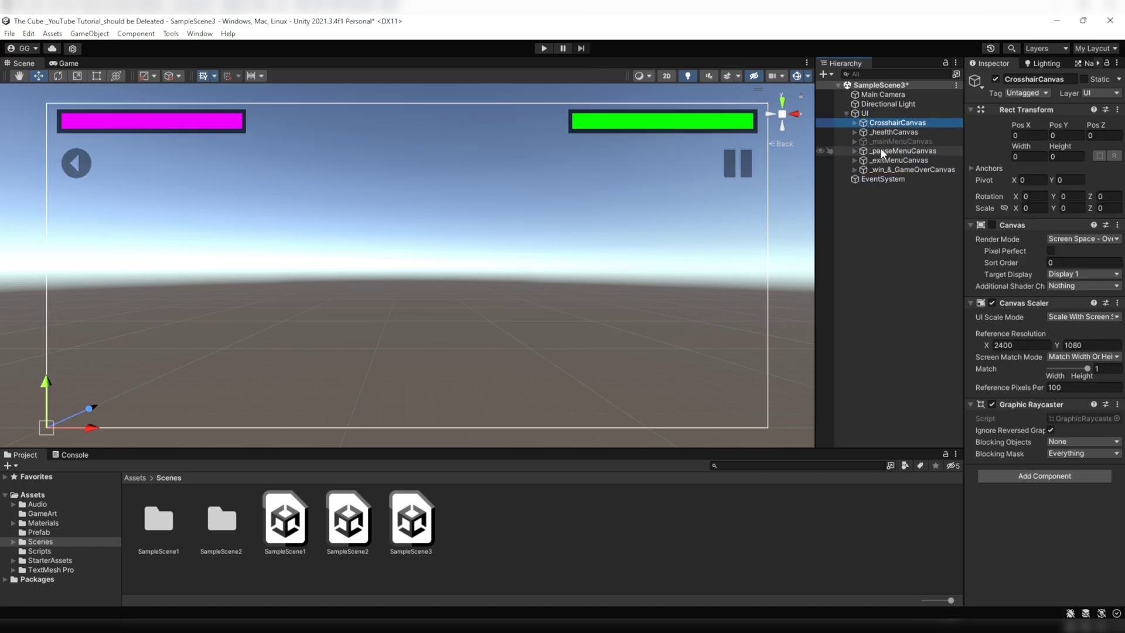
pyautogui.keyDown('shift'); pyautogui.click(902, 159); pyautogui.keyUp('shift')
pyautogui.click(994, 79)
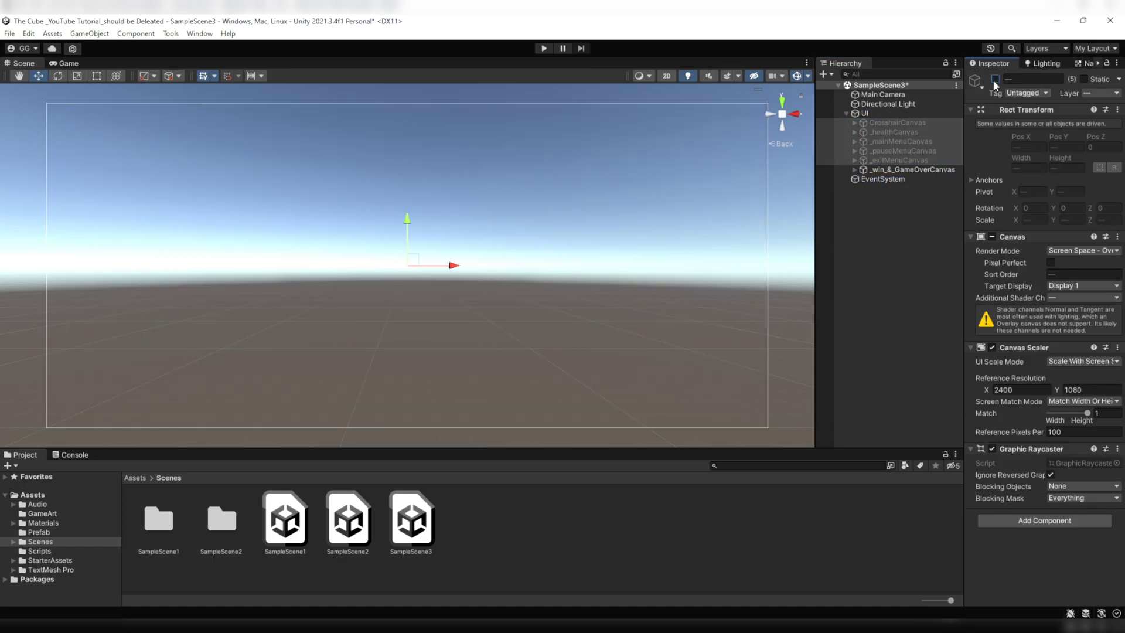
pyautogui.click(854, 170)
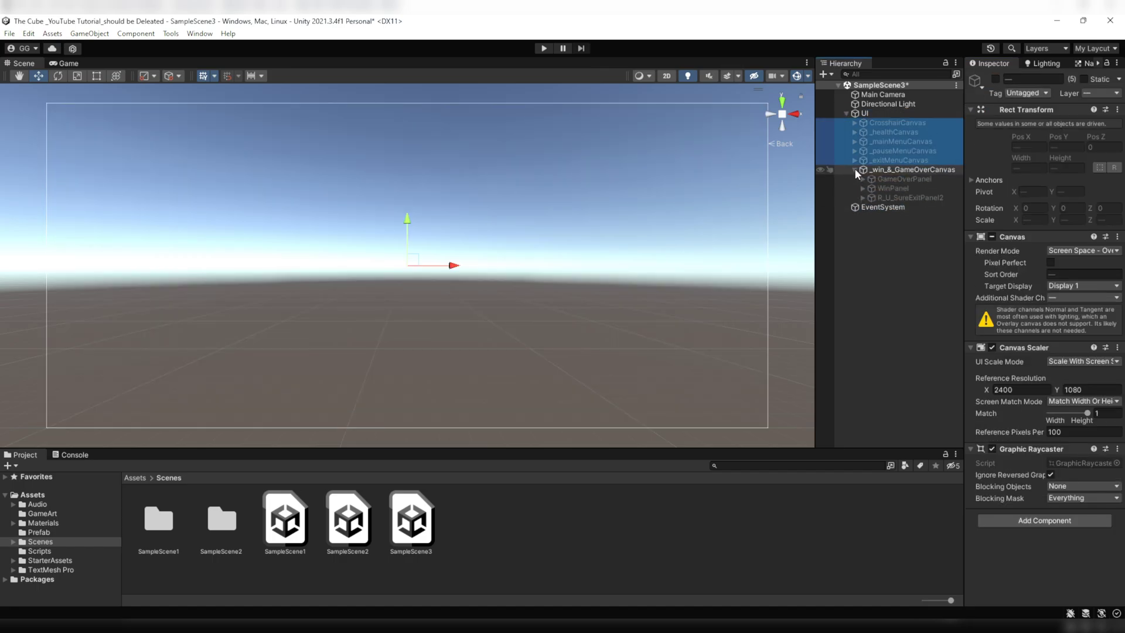
pyautogui.click(885, 188)
pyautogui.click(995, 79)
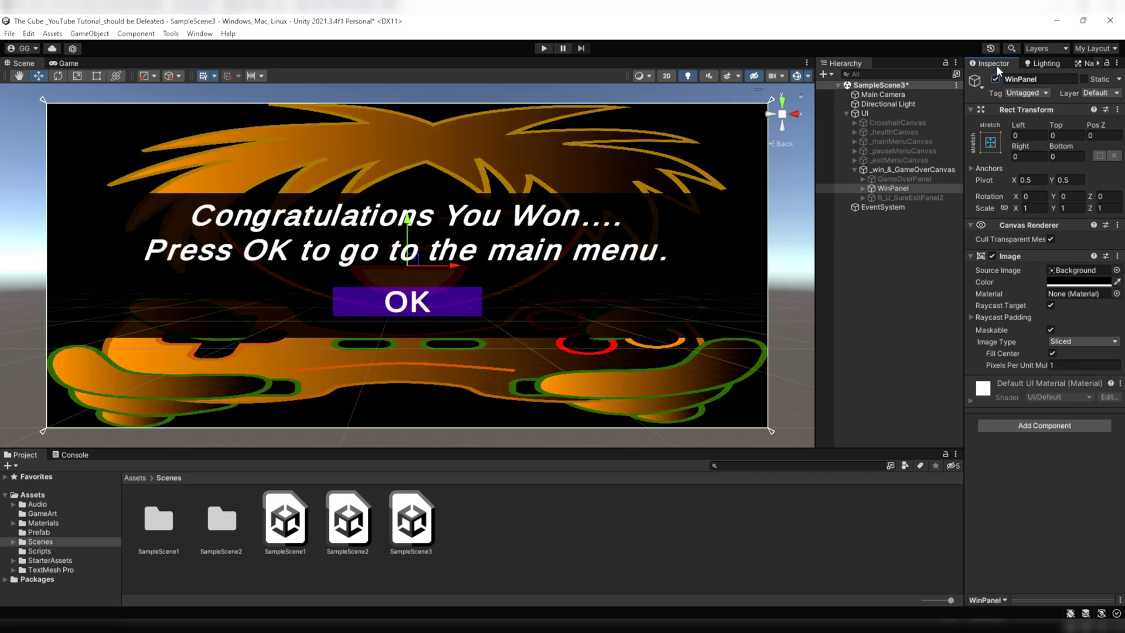
# - Make OKButton's new On Click call mainMenu.RestartGame on the UI object and save SampleScene3
pyautogui.click(862, 189)
pyautogui.click(901, 226)
pyautogui.scroll(-3, 1048, 346)
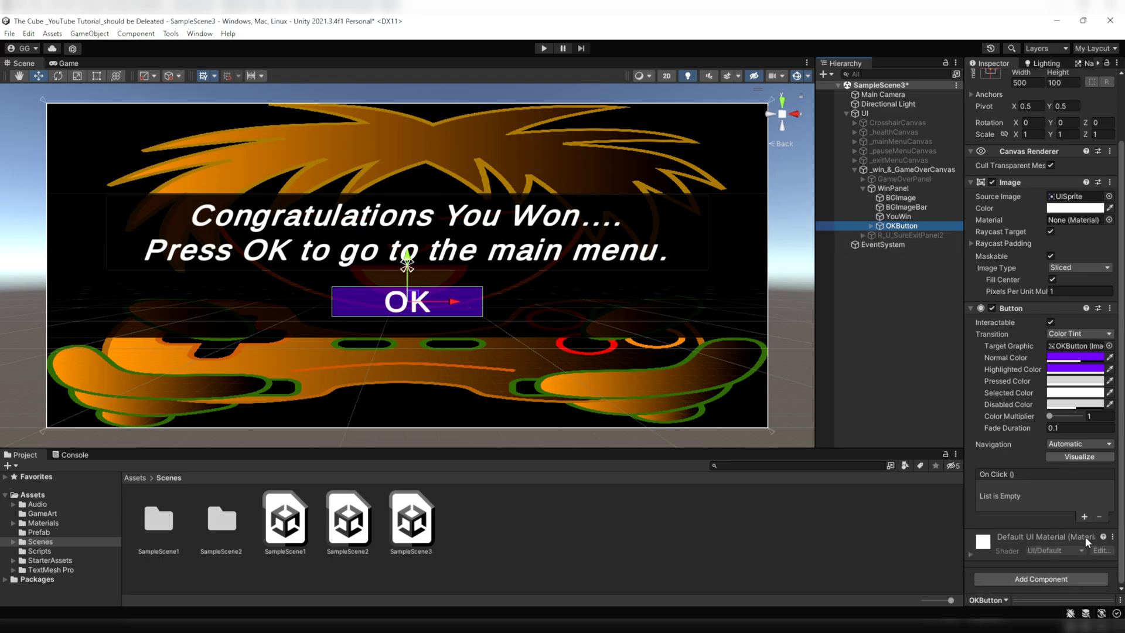
pyautogui.click(1085, 518)
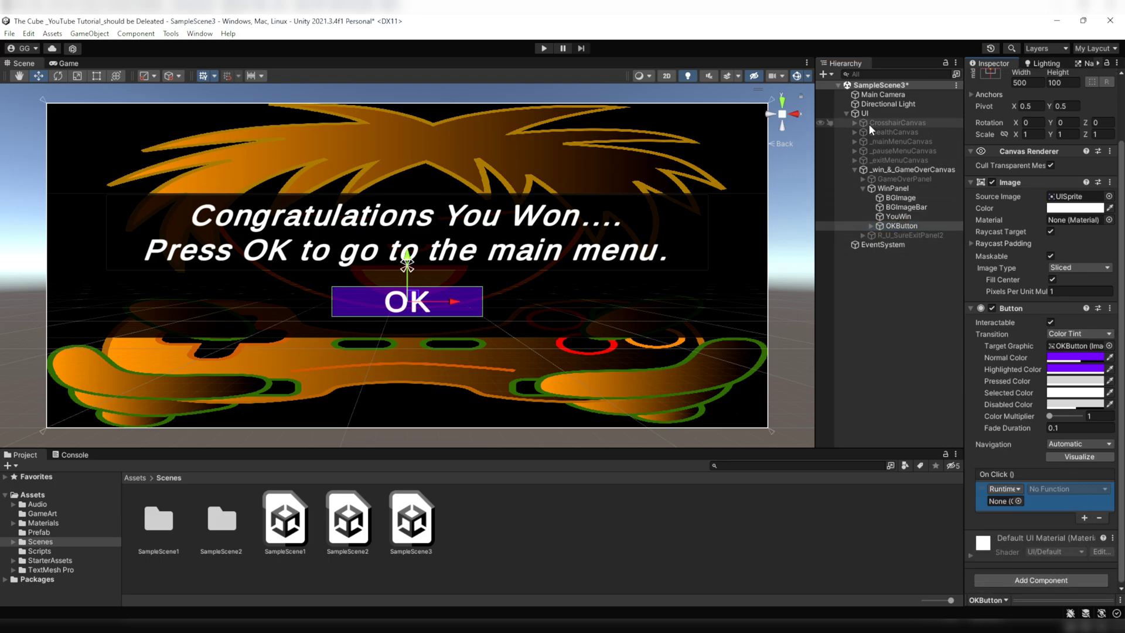
pyautogui.moveTo(866, 114); pyautogui.dragTo(998, 503)
pyautogui.click(1067, 488)
pyautogui.moveTo(1061, 546)
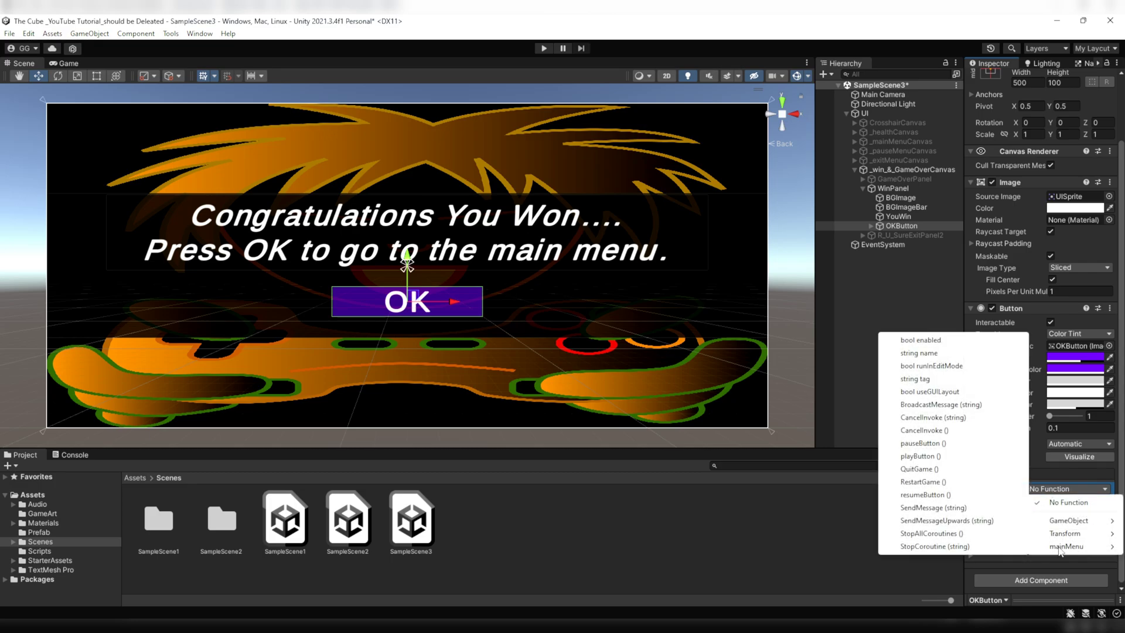
pyautogui.click(908, 482)
pyautogui.hotkey('ctrl', 's')
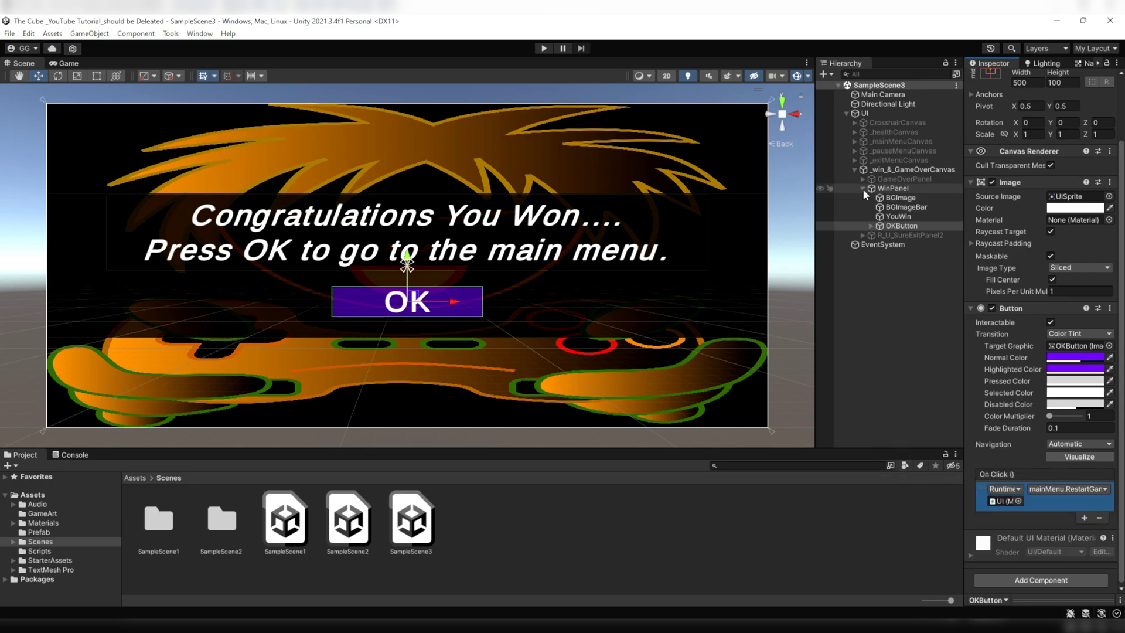
pyautogui.click(862, 189)
pyautogui.click(856, 169)
# - In SampleScene1, activate _mainMenuCanvas and copy _win_&_GameOverCanvas
pyautogui.doubleClick(285, 522)
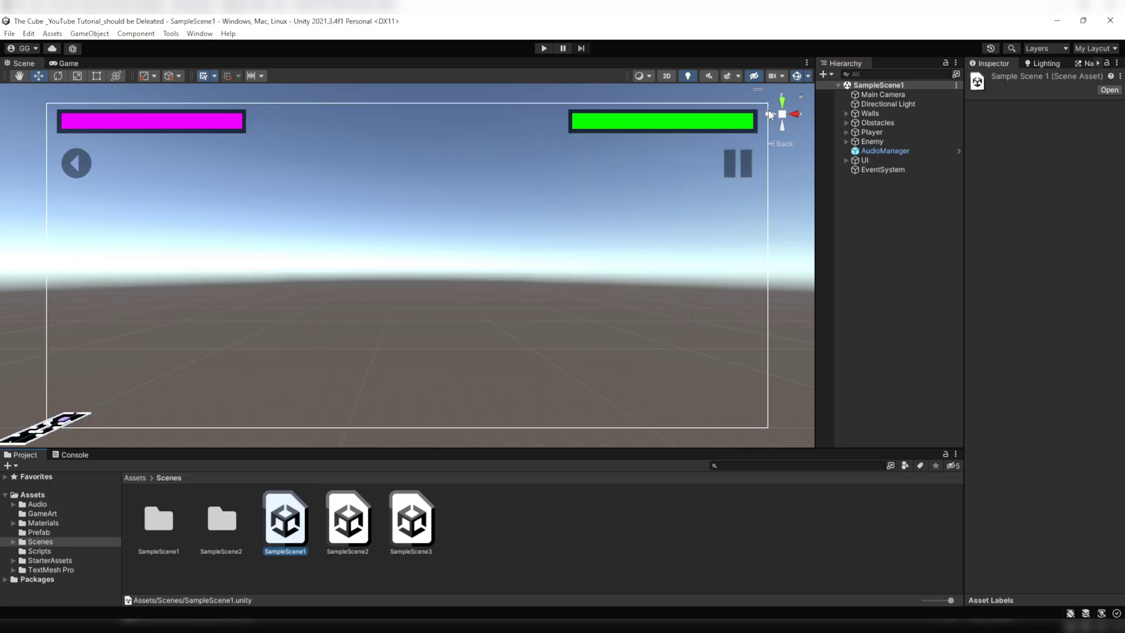
pyautogui.click(846, 160)
pyautogui.click(901, 188)
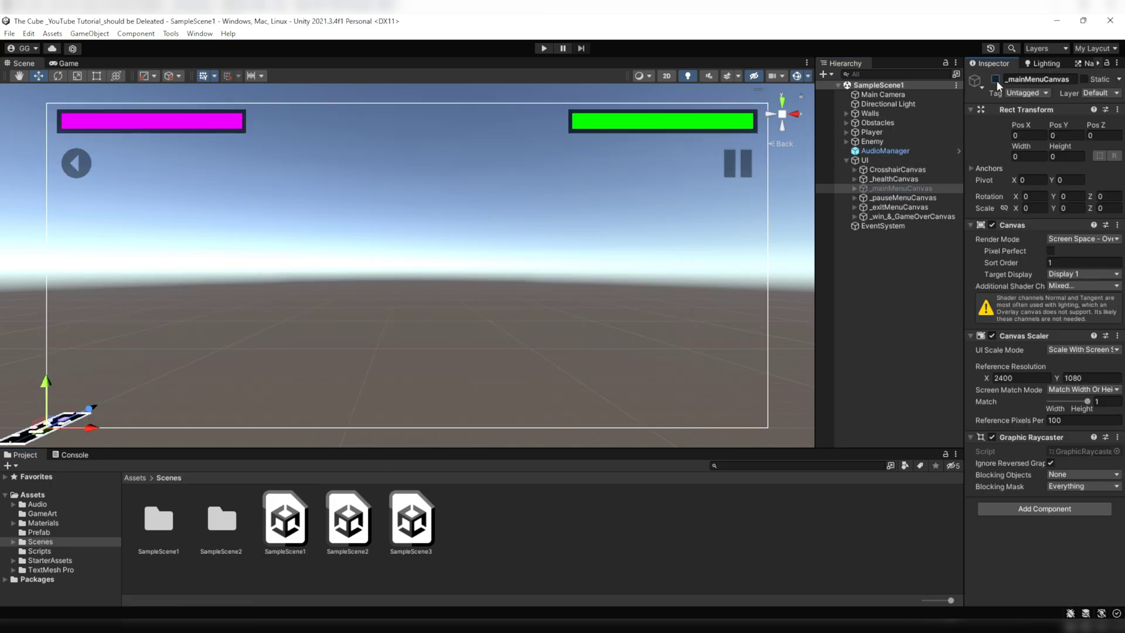
pyautogui.click(996, 79)
pyautogui.rightClick(903, 217)
pyautogui.click(932, 236)
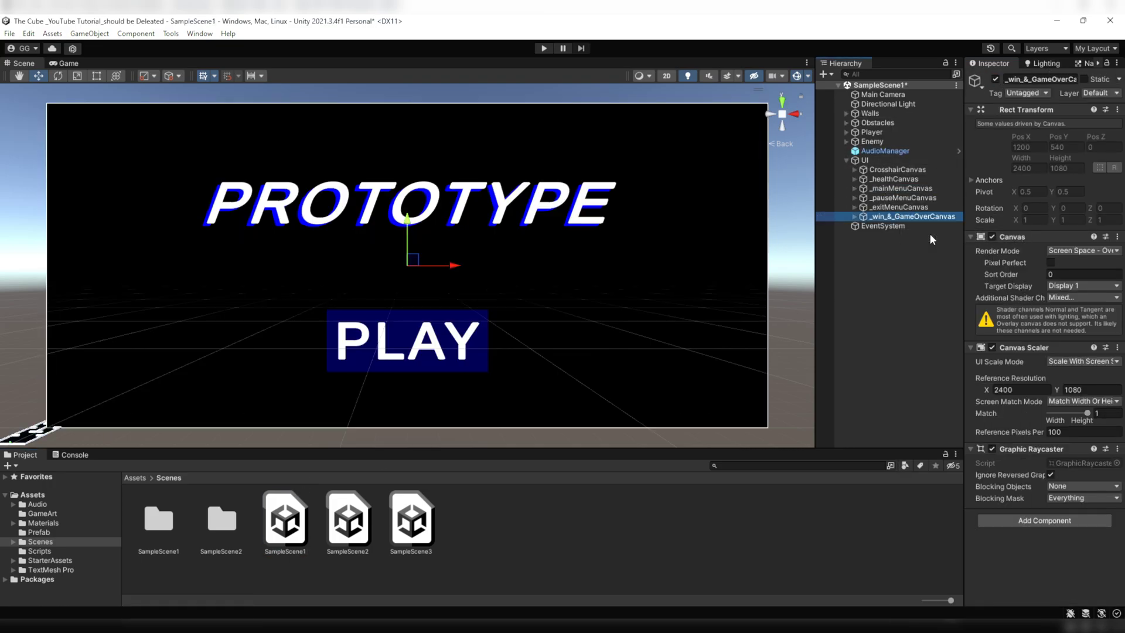
# - Paste _win_&_GameOverCanvas as a child of UI in SampleScene2, then reopen SampleScene1
pyautogui.doubleClick(326, 517)
pyautogui.click(648, 347)
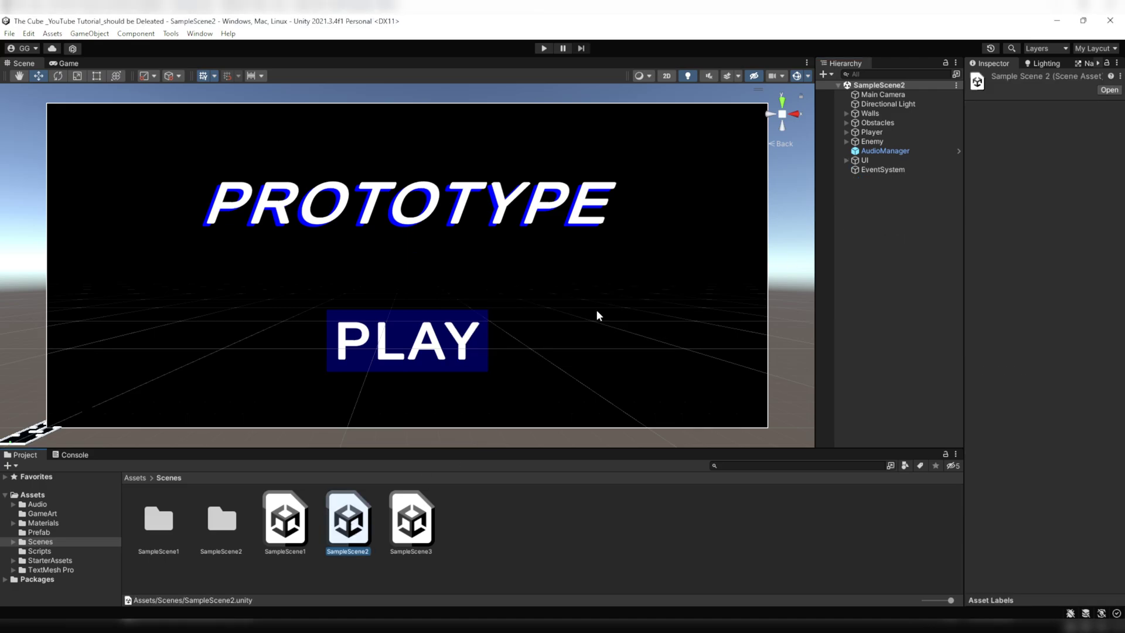
pyautogui.click(846, 160)
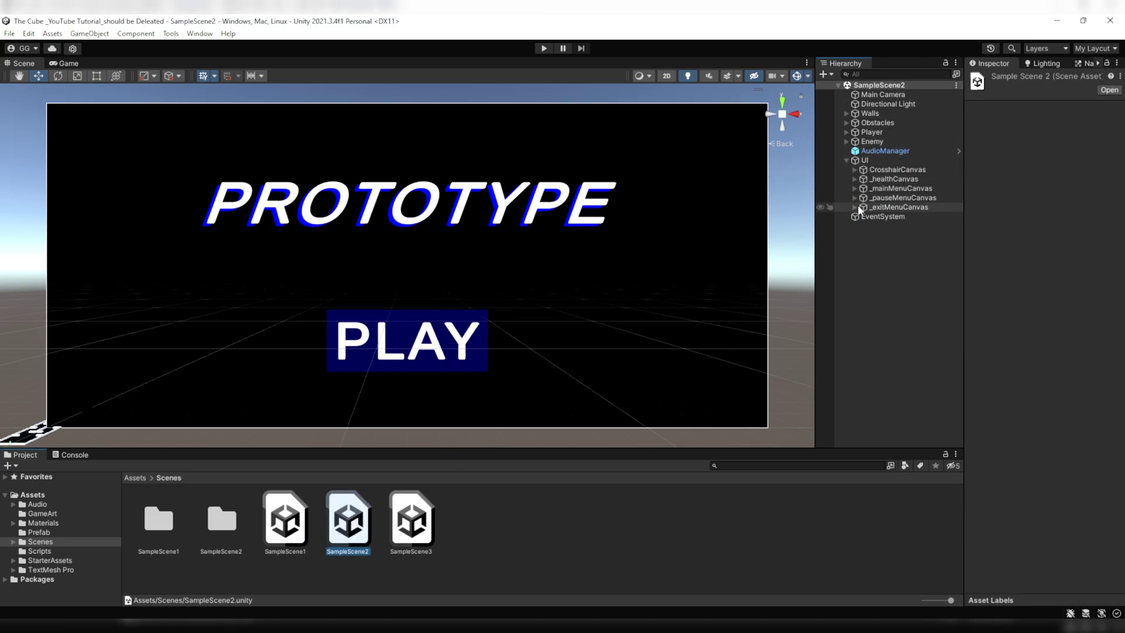
pyautogui.rightClick(871, 160)
pyautogui.click(912, 208)
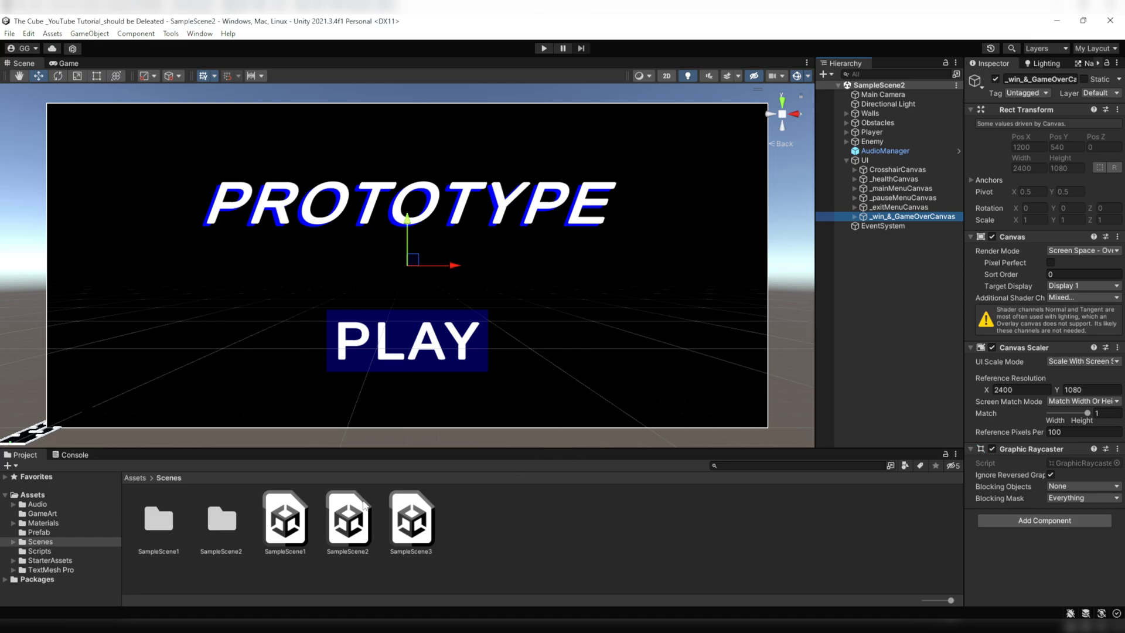
pyautogui.doubleClick(290, 523)
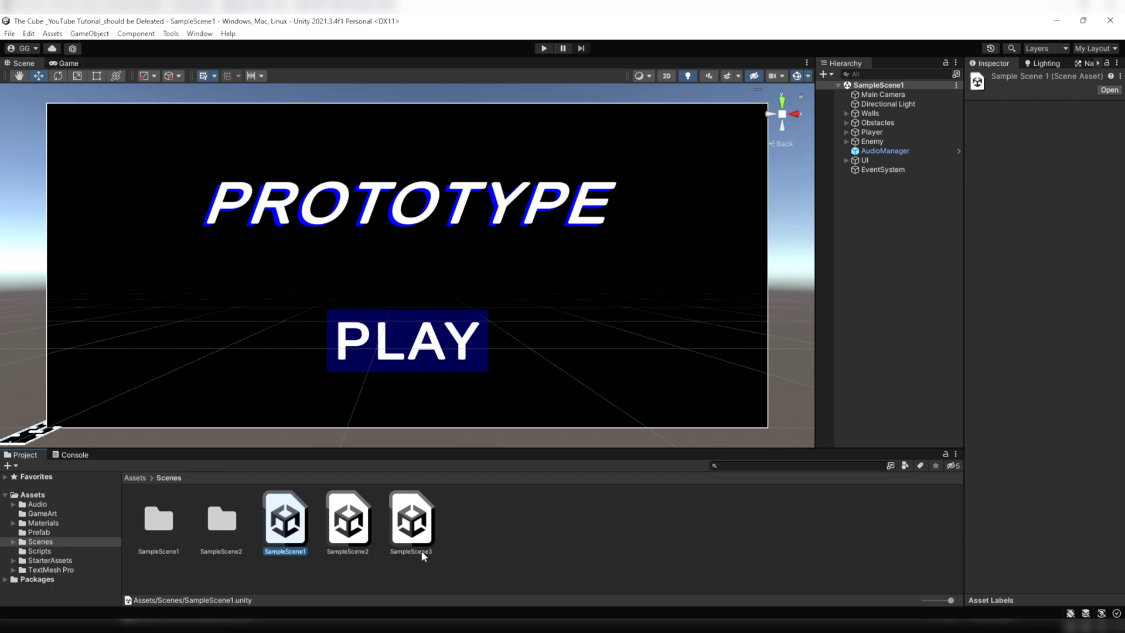
# - Assign _mainMenuCanvas to Main Menu Canvas and GameOverPanel to the Player's Game Over Panel
pyautogui.click(865, 160)
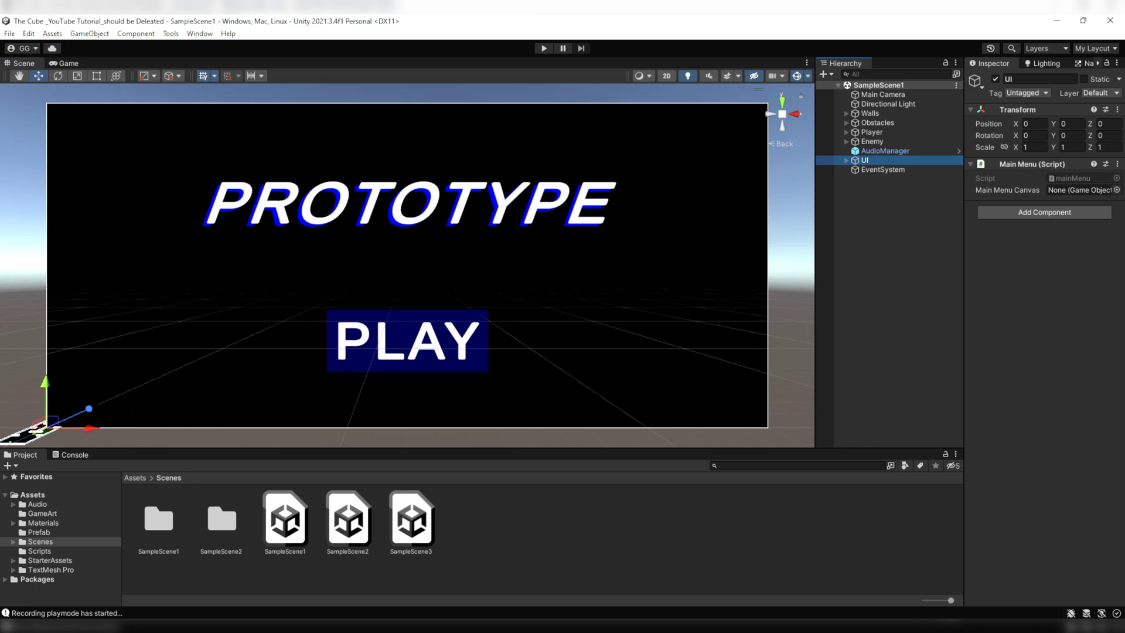
pyautogui.click(847, 160)
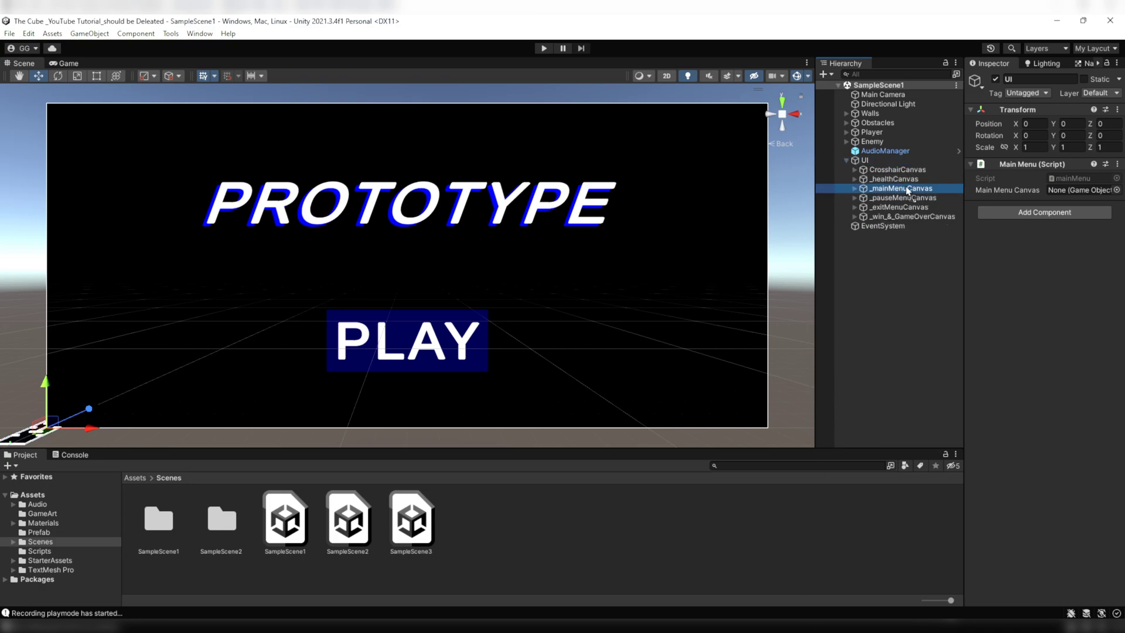
pyautogui.moveTo(901, 188); pyautogui.dragTo(1064, 188)
pyautogui.click(872, 132)
pyautogui.scroll(-5, 1049, 381)
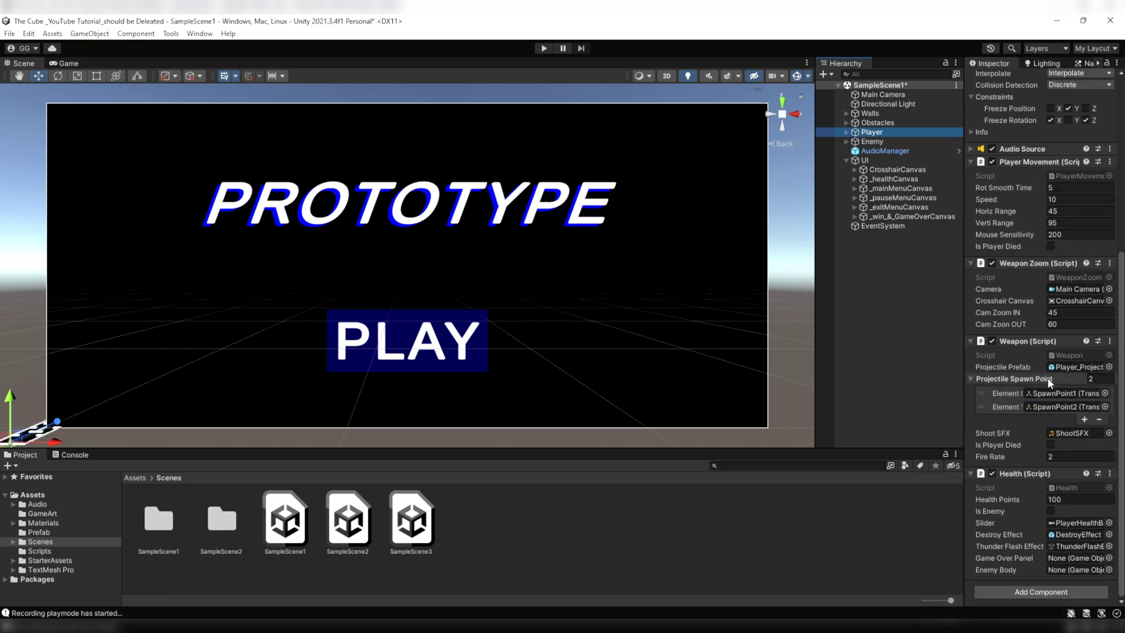
pyautogui.click(855, 216)
pyautogui.moveTo(904, 226); pyautogui.dragTo(1060, 560)
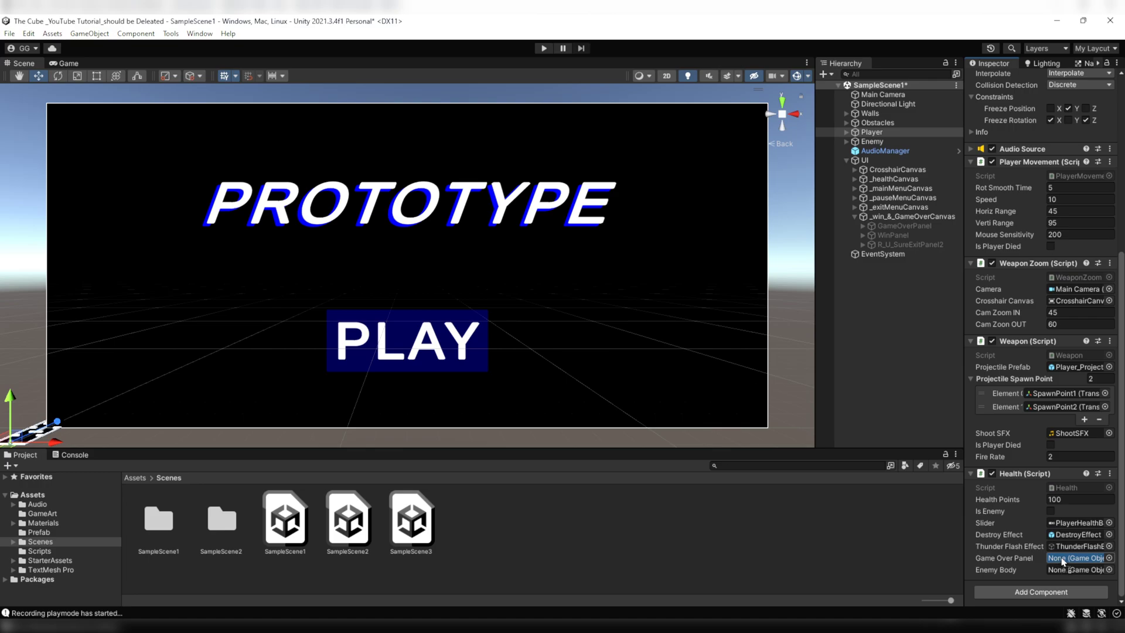
# - In SampleScene2, assign the main menu canvas to UI's Main Menu Canvas slot
pyautogui.doubleClick(349, 522)
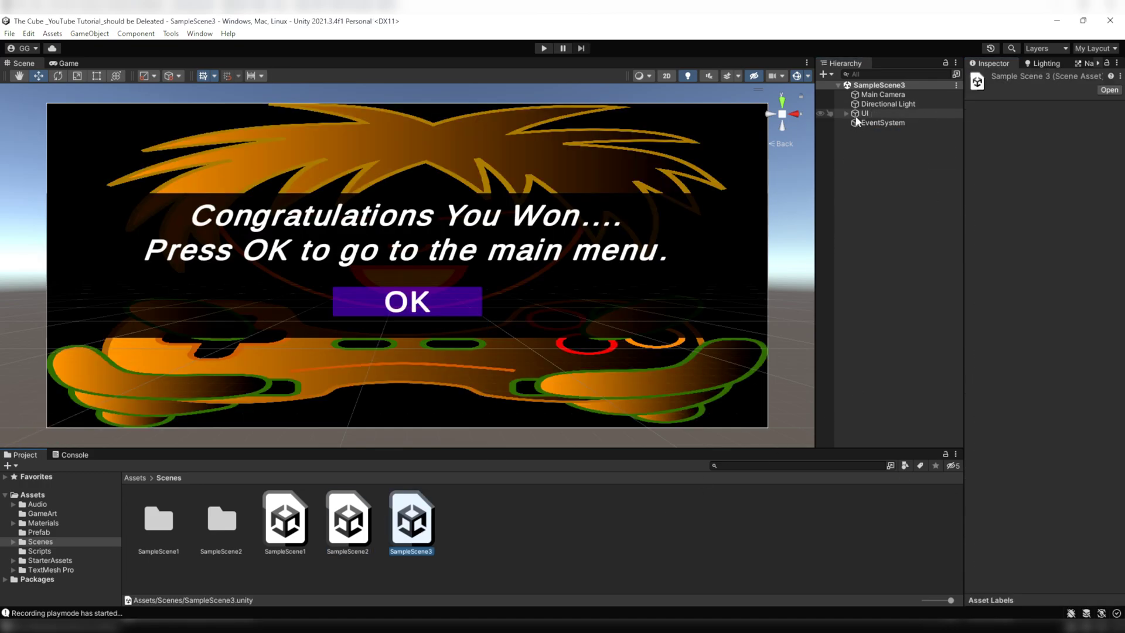
pyautogui.click(865, 113)
pyautogui.moveTo(901, 141); pyautogui.dragTo(1080, 194)
pyautogui.doubleClick(285, 522)
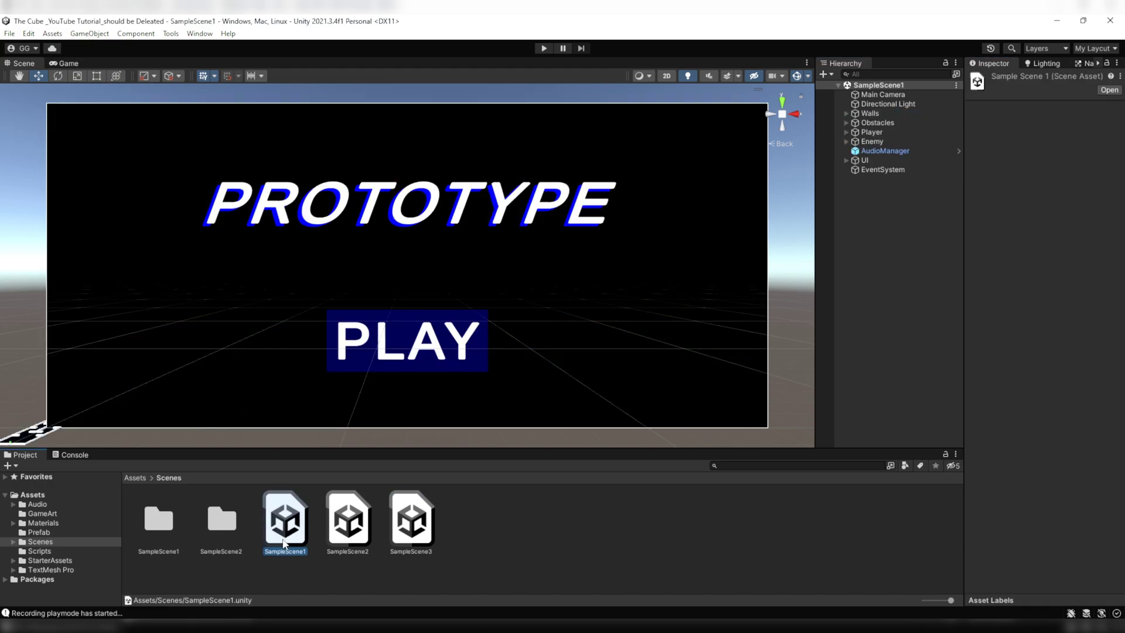
# - Add SampleScene3 to Build Settings as scene 2 and start play mode
pyautogui.click(9, 34)
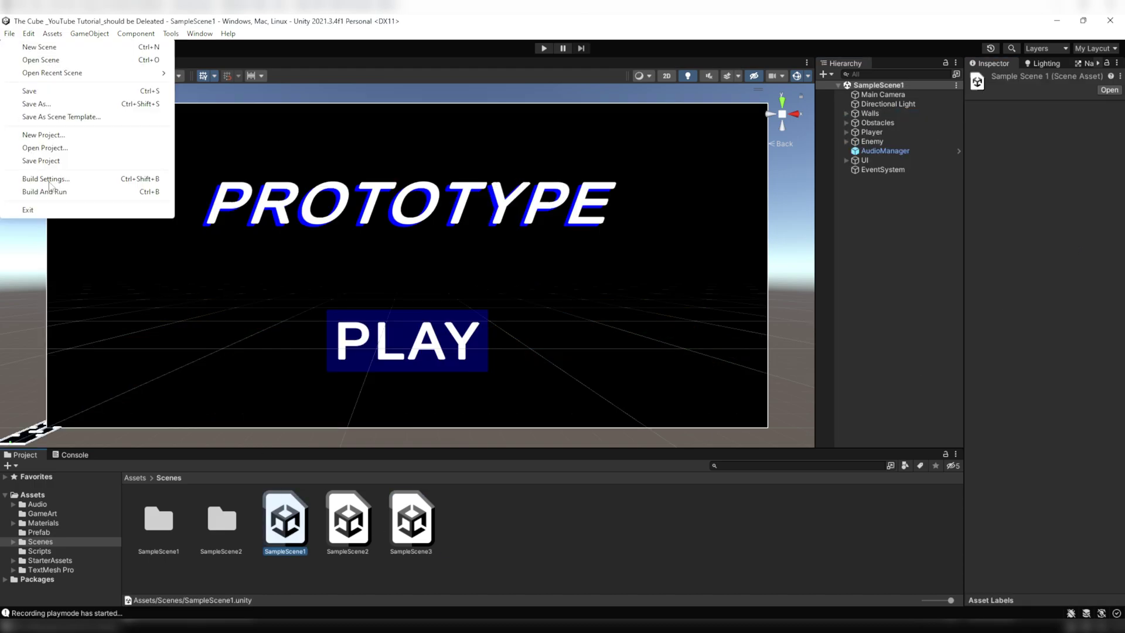
pyautogui.click(54, 180)
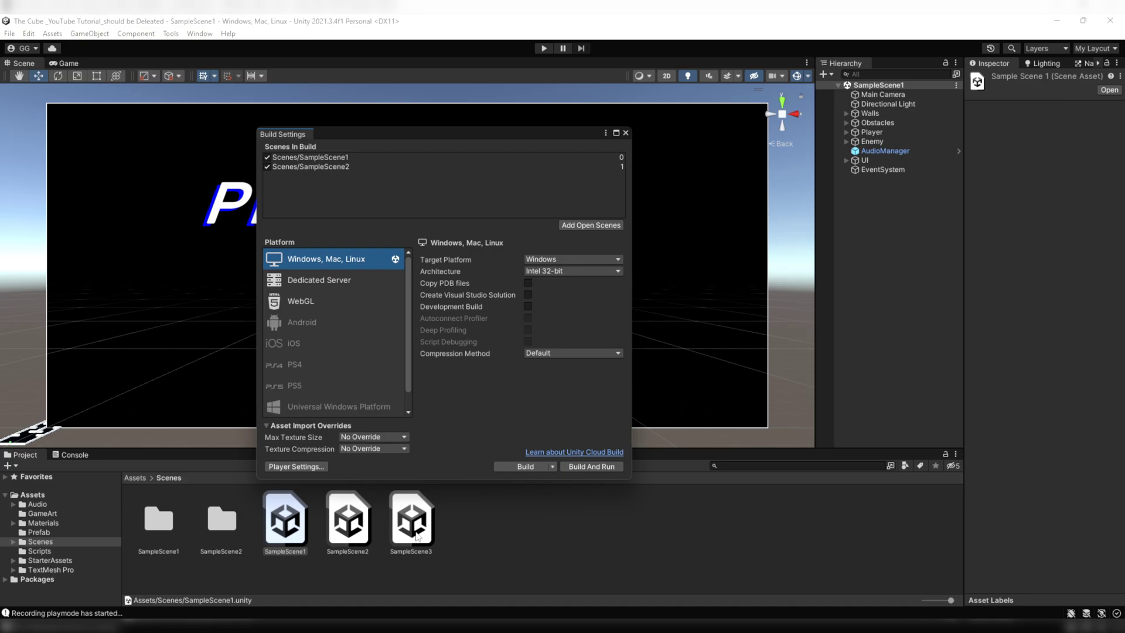
pyautogui.moveTo(350, 205); pyautogui.dragTo(350, 202)
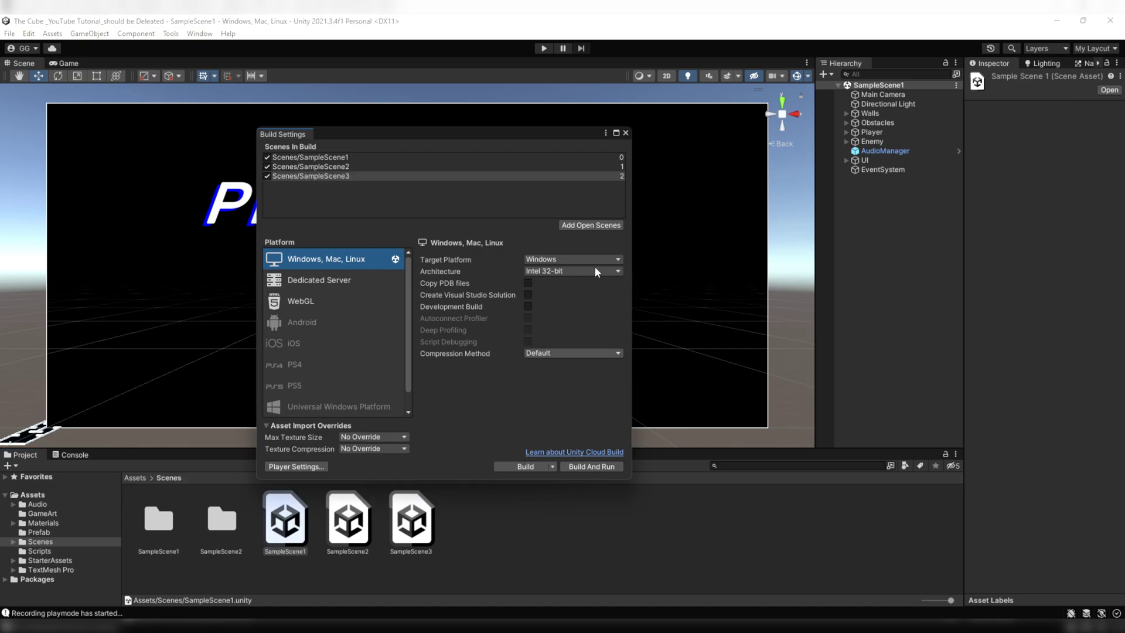
pyautogui.click(626, 133)
pyautogui.click(544, 49)
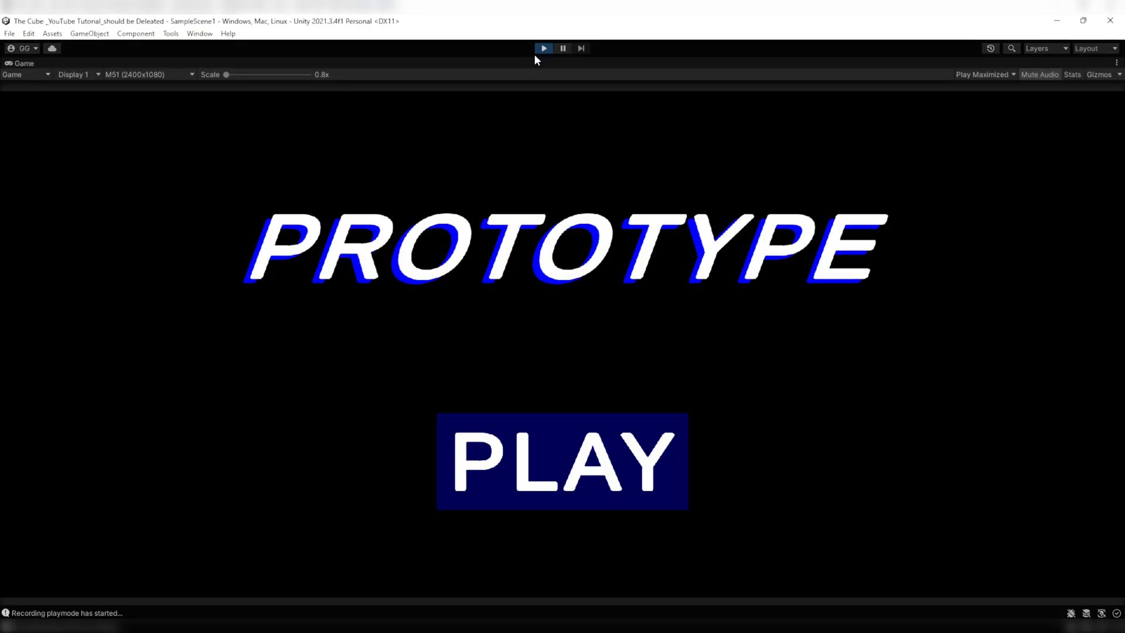
# - Play from PLAY until Game Over, choose EXIT and confirm YES
pyautogui.click(560, 436)
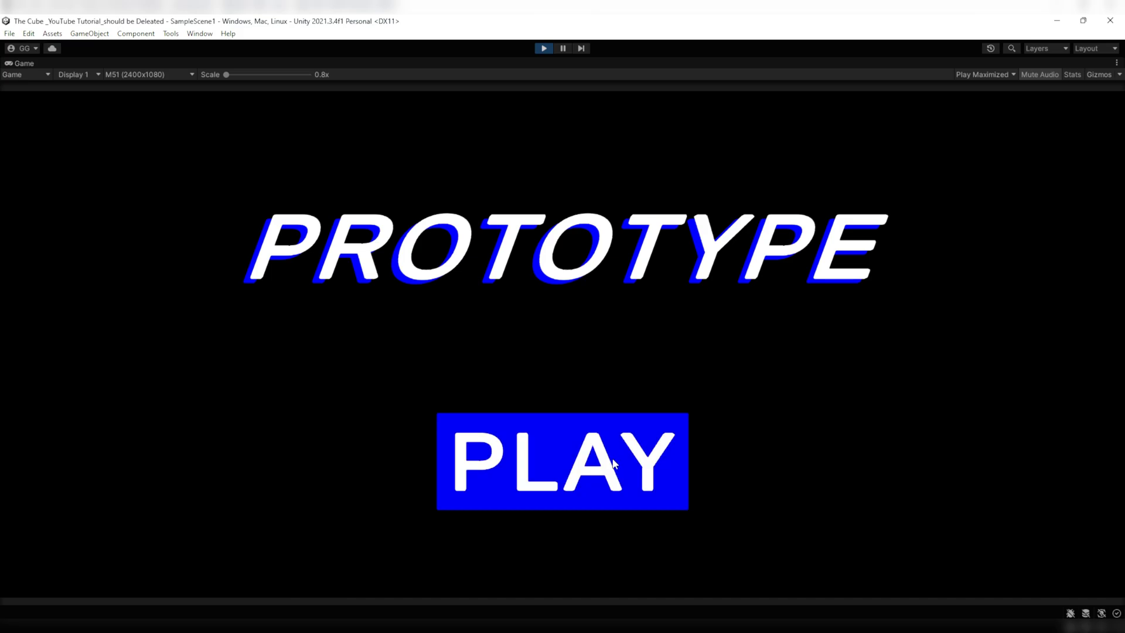
pyautogui.click(610, 465)
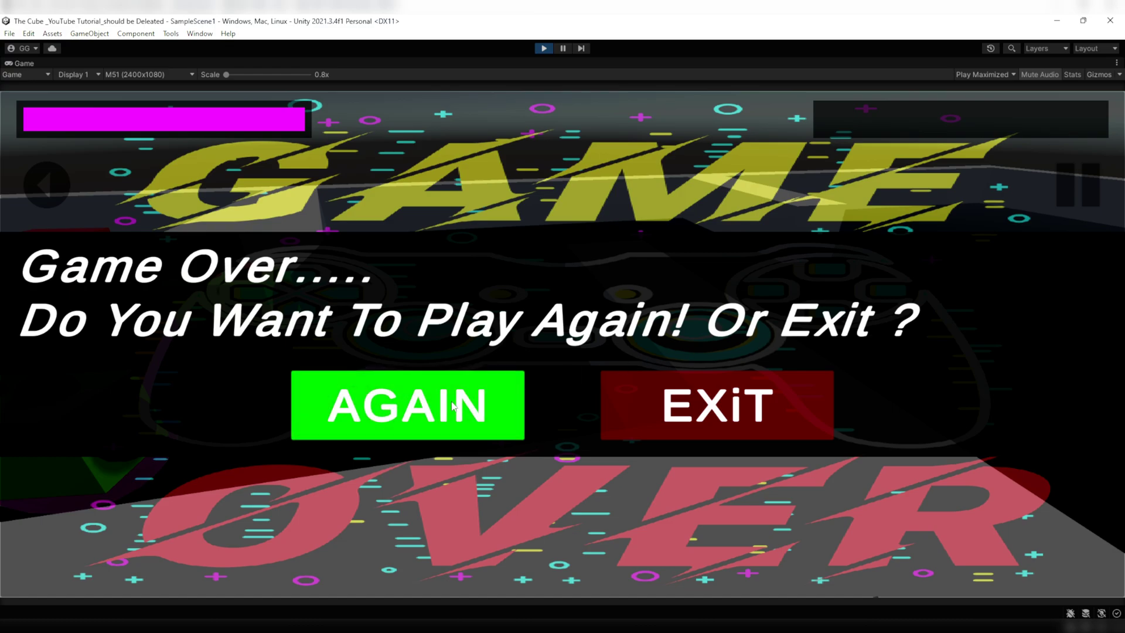
pyautogui.click(721, 407)
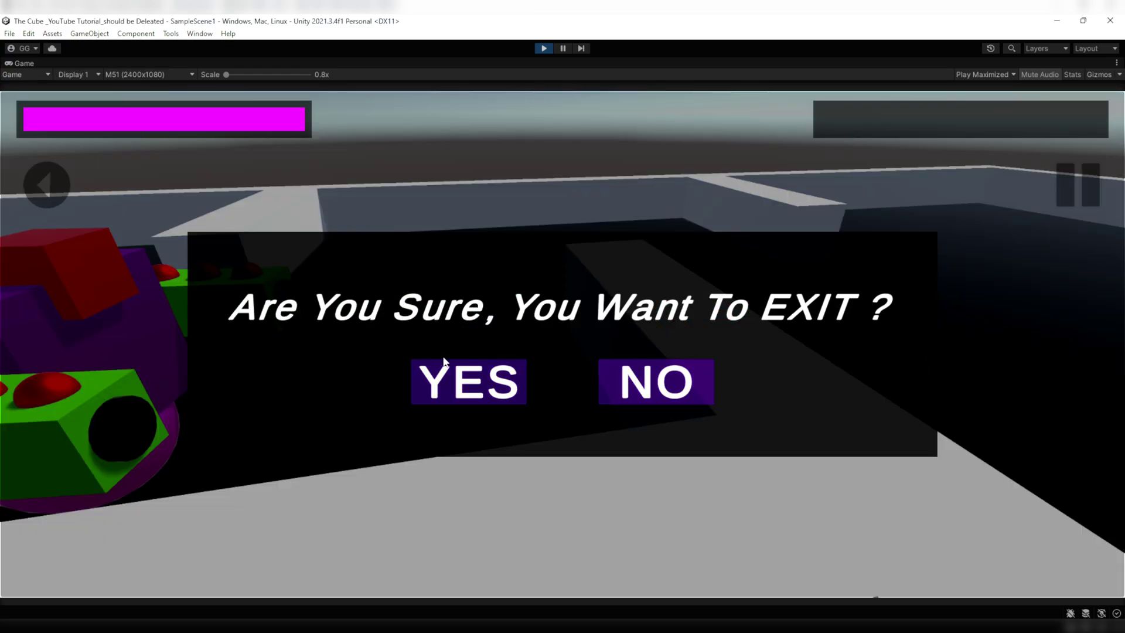
pyautogui.click(473, 391)
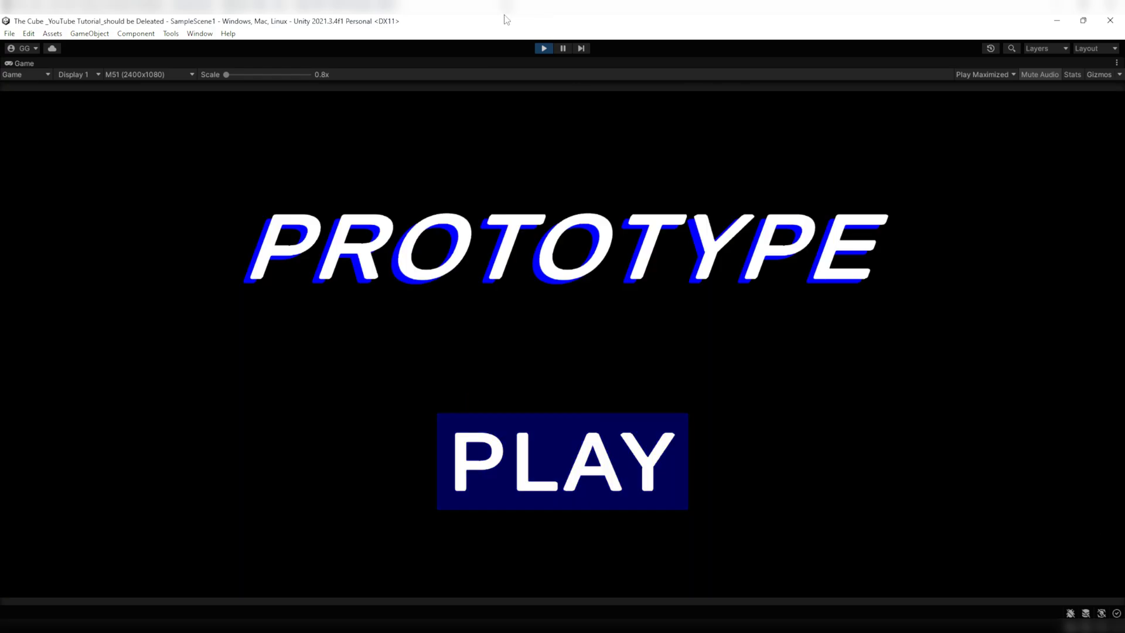